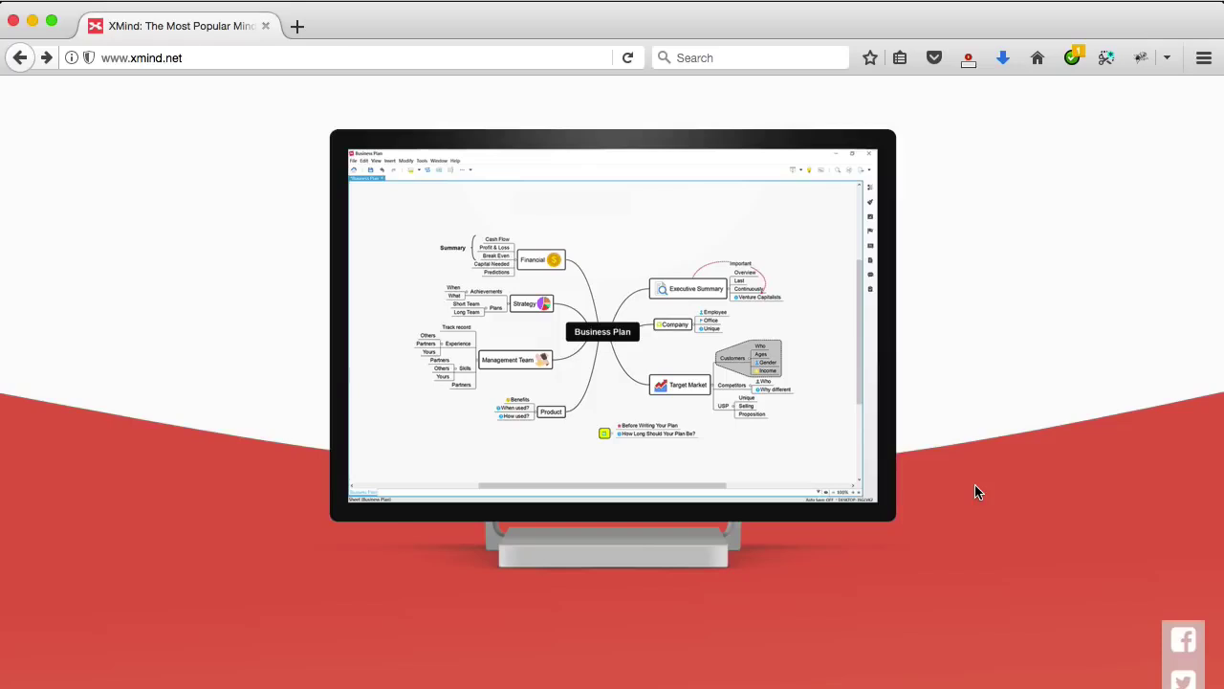
# Step: Browse the blank map layouts and the ready-made templates, then return to the blank layouts
pyautogui.scroll(5, 976, 492)
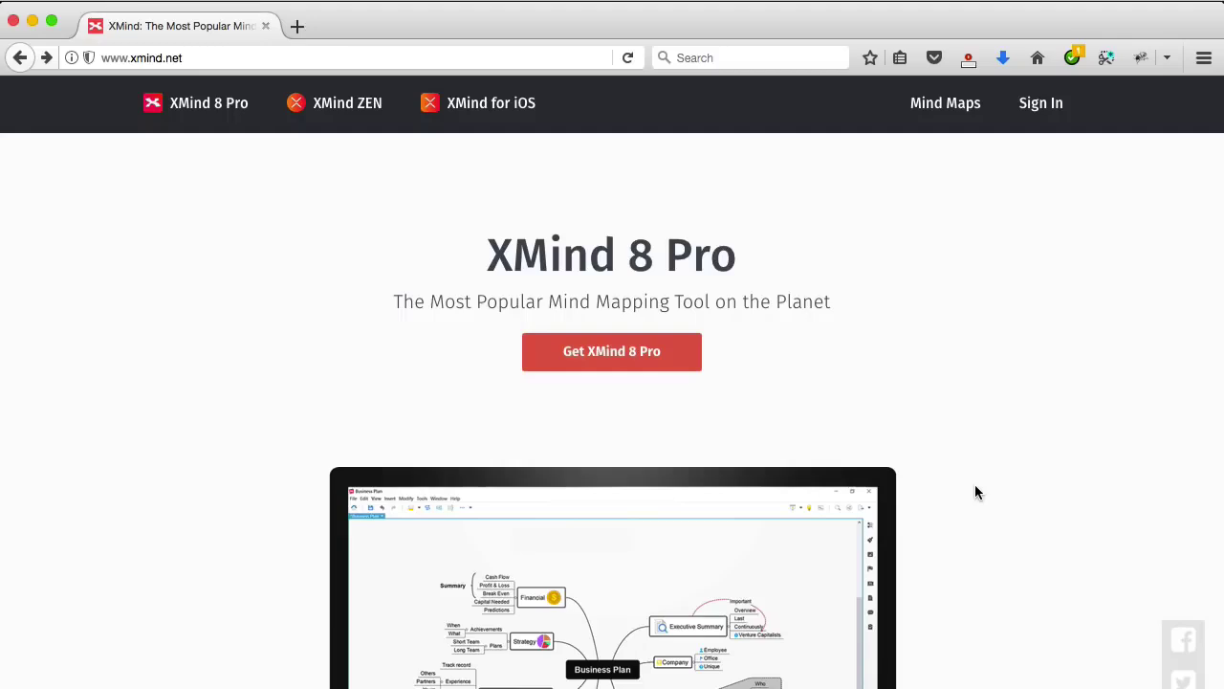
pyautogui.scroll(-20, 975, 485)
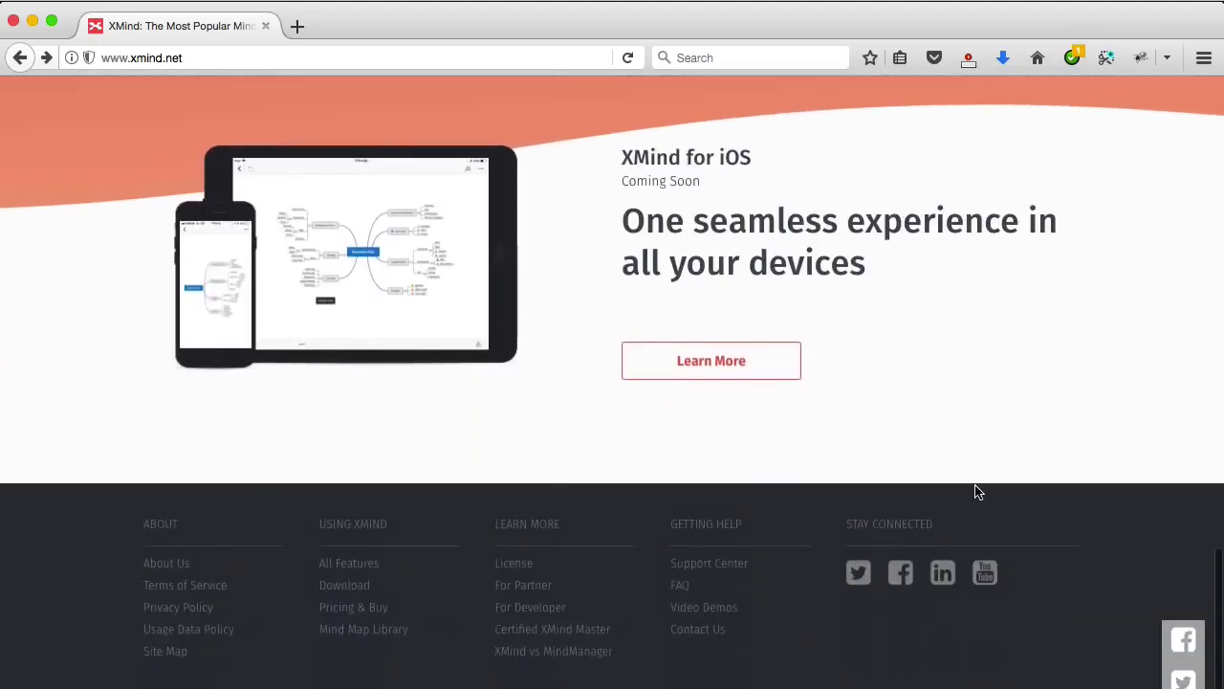
pyautogui.scroll(20, 978, 491)
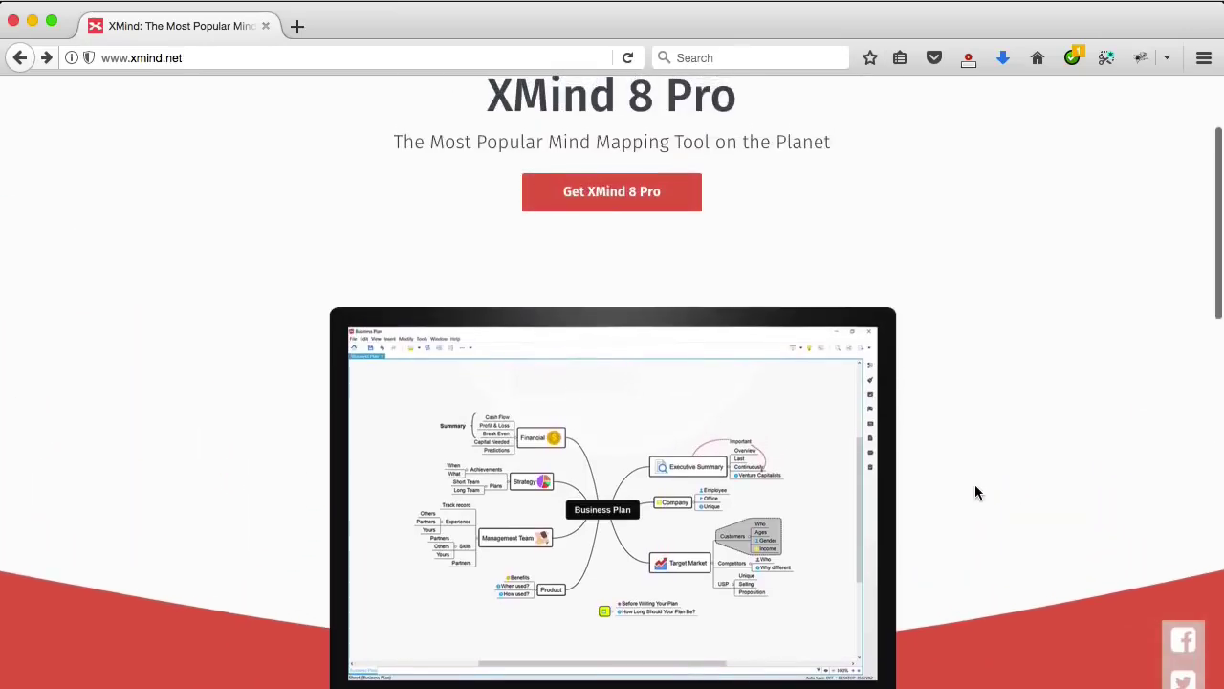
pyautogui.scroll(1, 976, 490)
pyautogui.scroll(1, 975, 492)
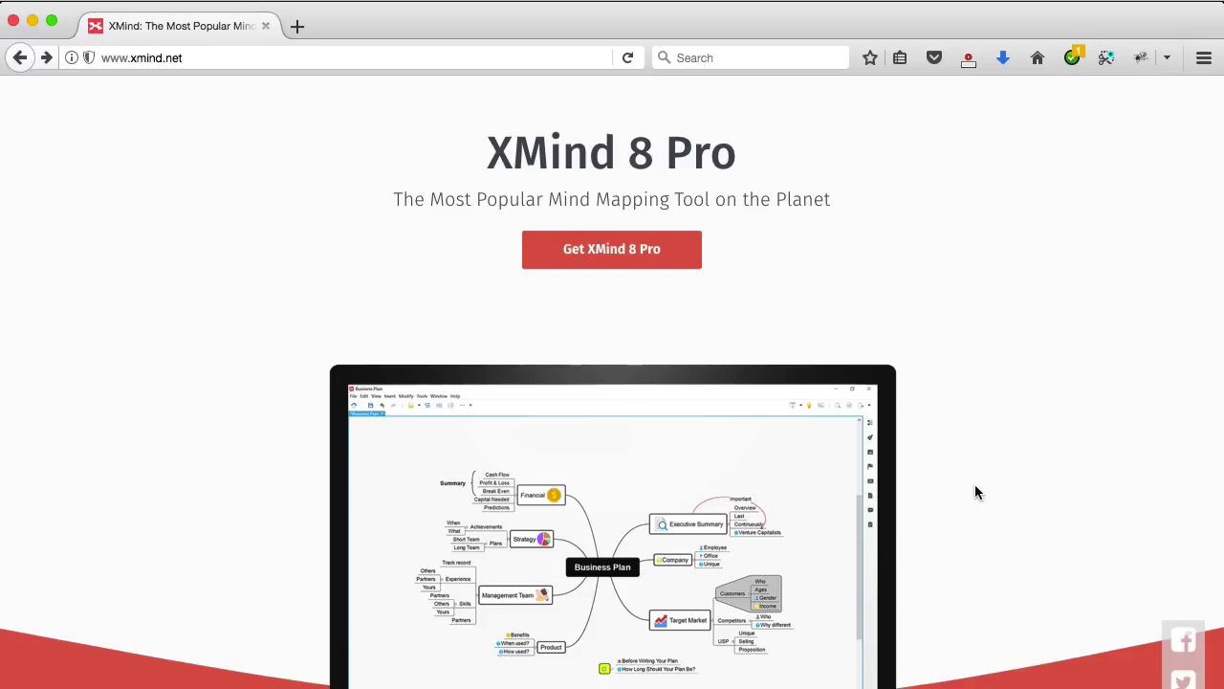
pyautogui.scroll(-3, 976, 492)
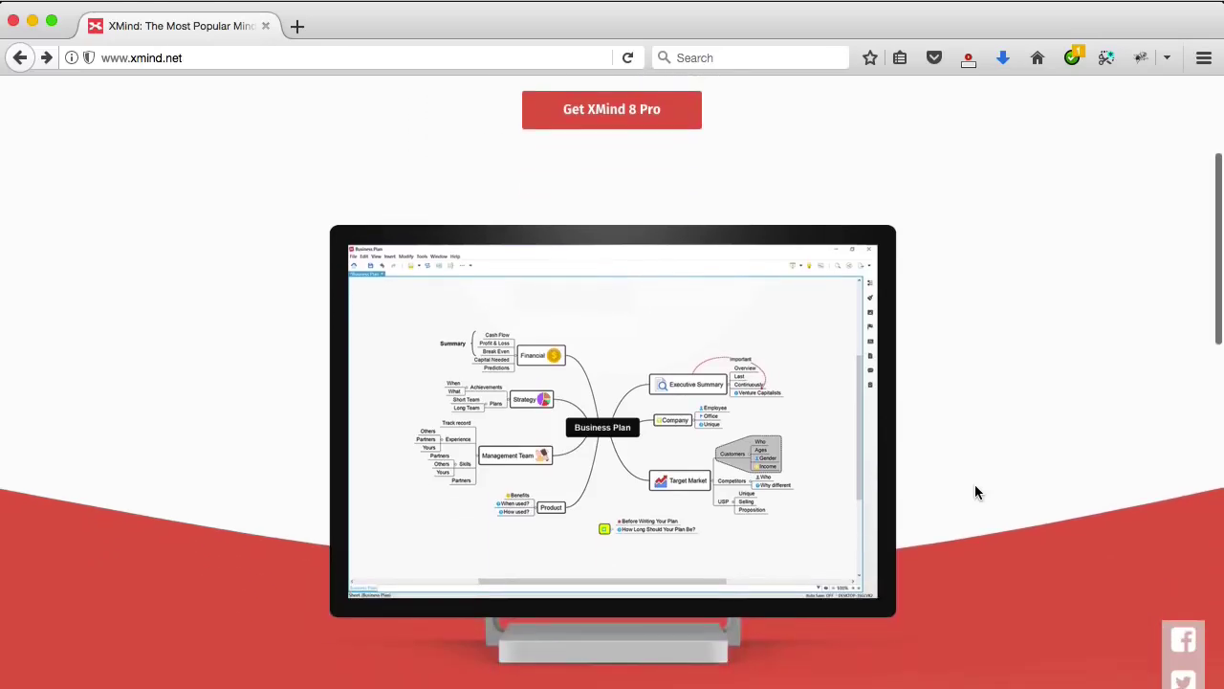
pyautogui.scroll(-1, 974, 484)
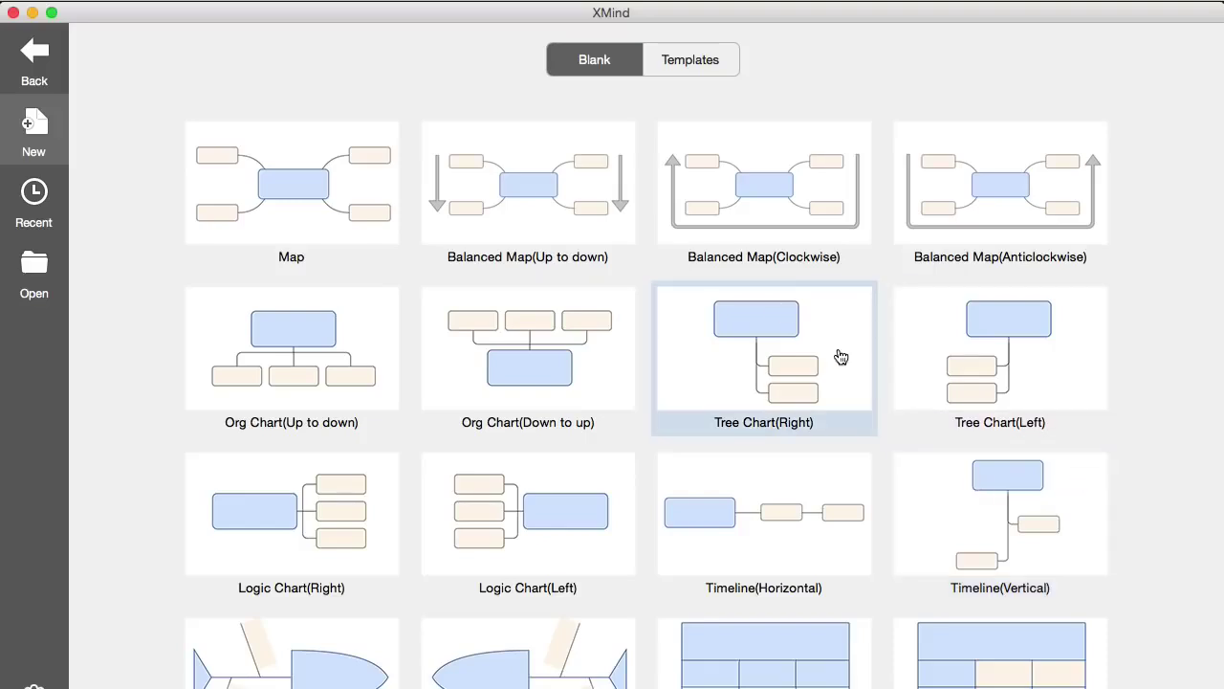
pyautogui.scroll(-1, 841, 356)
pyautogui.scroll(1, 929, 459)
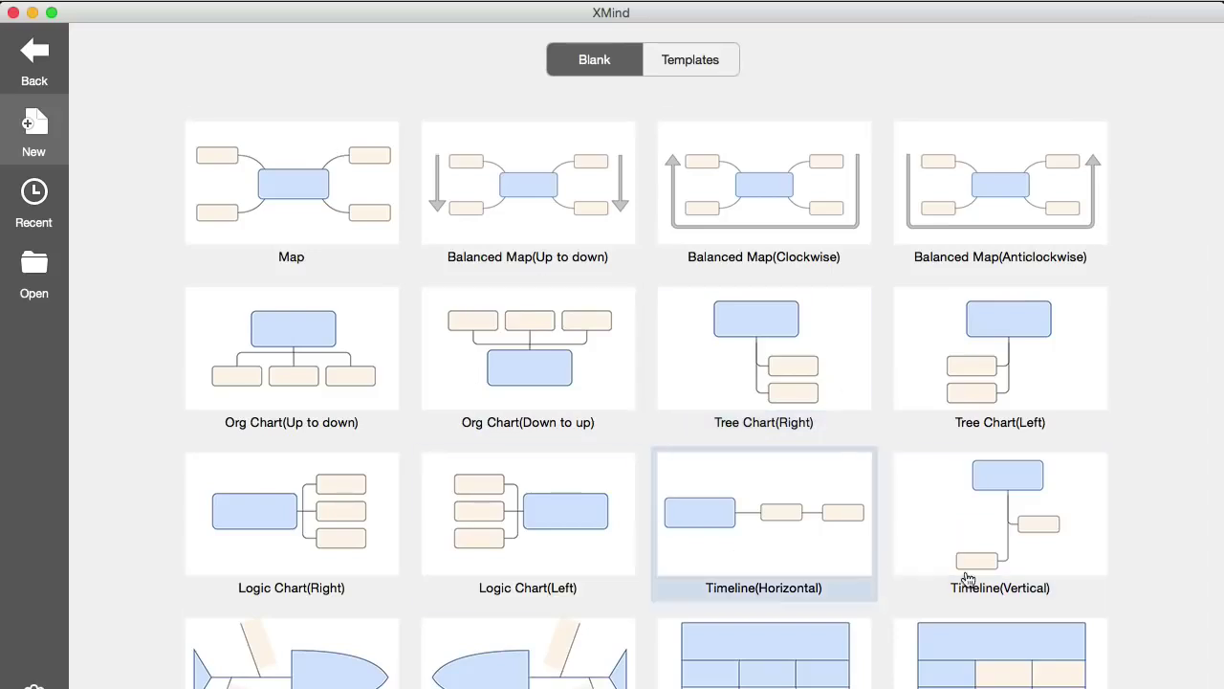
pyautogui.click(697, 59)
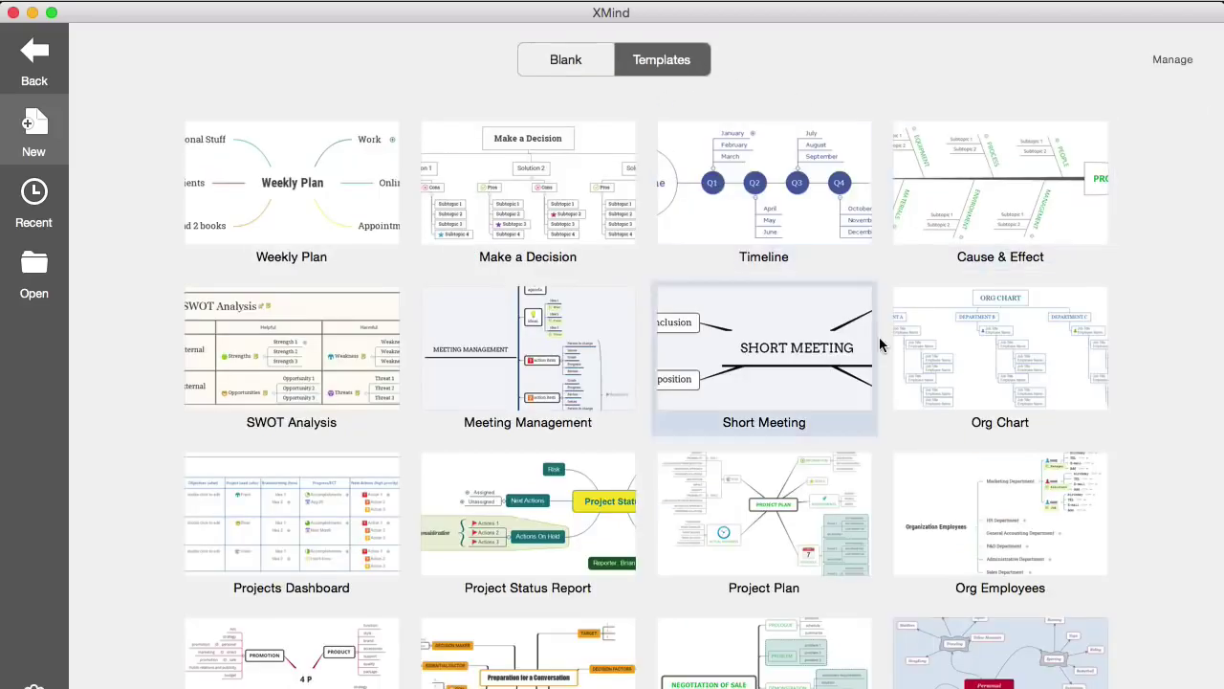
pyautogui.scroll(-5, 881, 344)
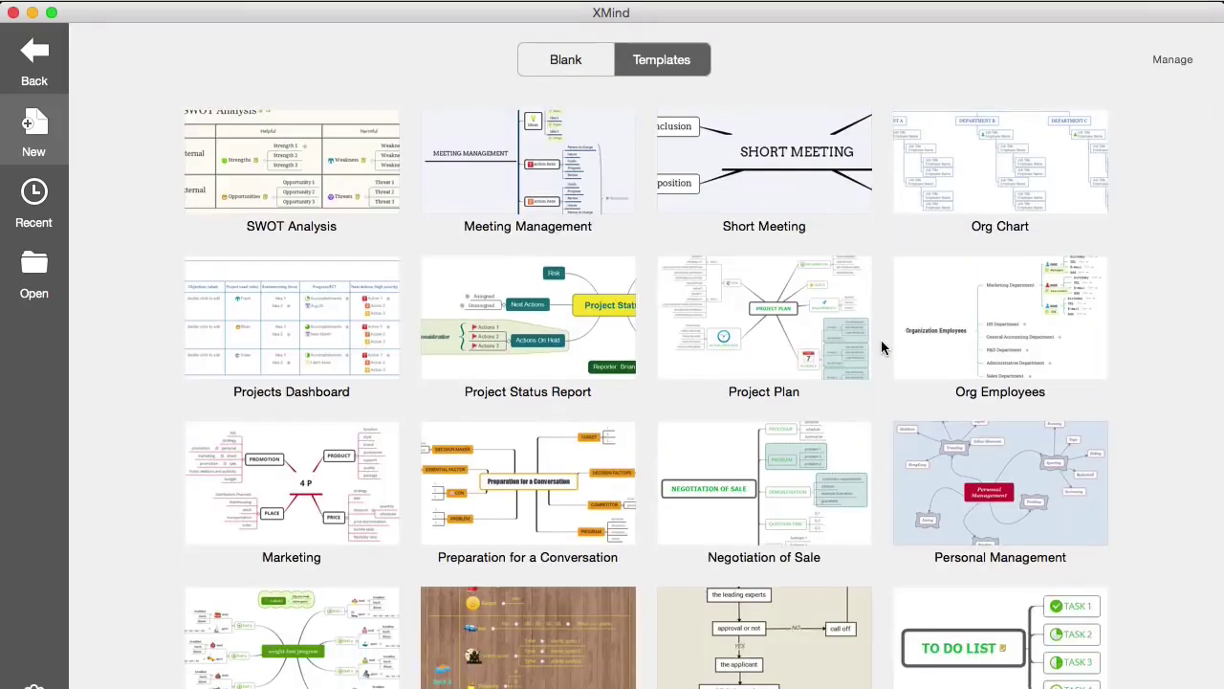
pyautogui.scroll(5, 881, 340)
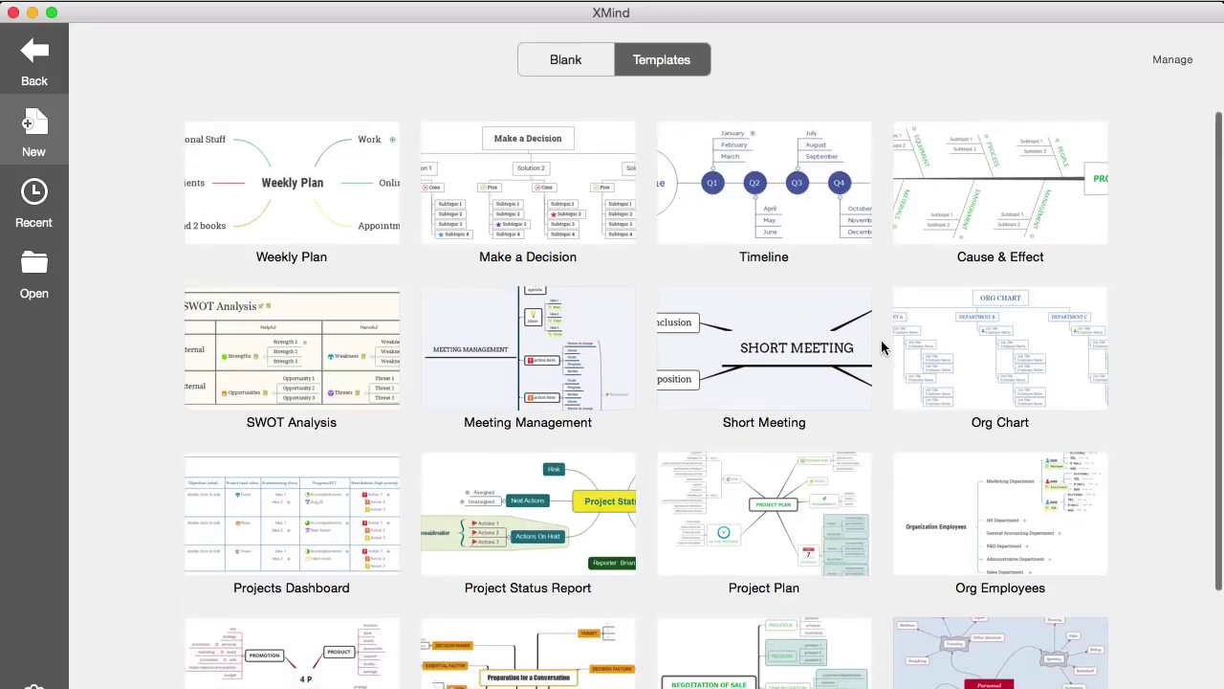
pyautogui.click(560, 71)
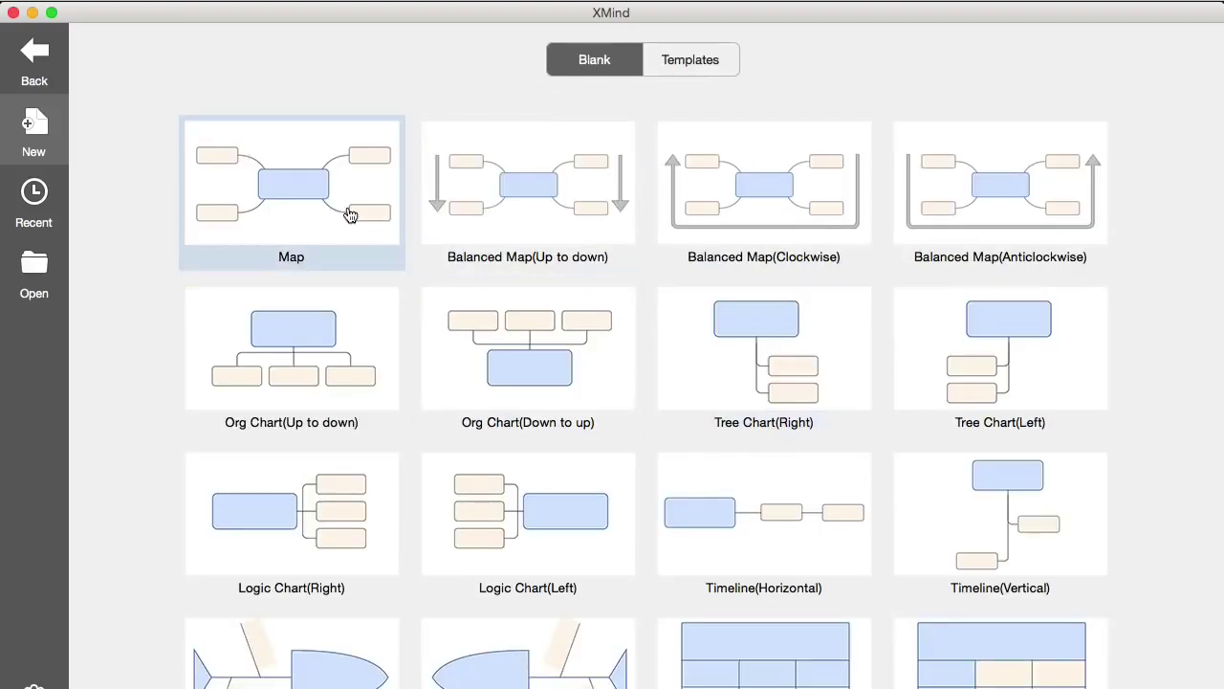
# Step: Create a new map in the Map layout using the Professional theme
pyautogui.doubleClick(311, 190)
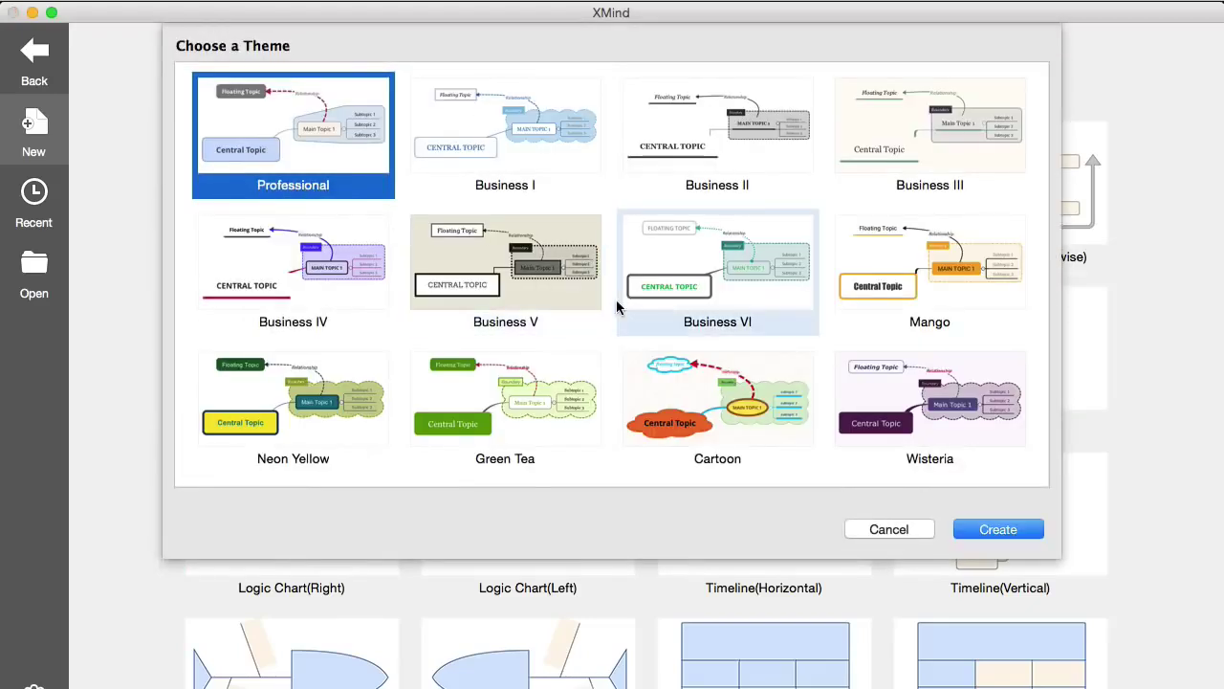
pyautogui.scroll(-5, 617, 306)
pyautogui.scroll(-5, 617, 306)
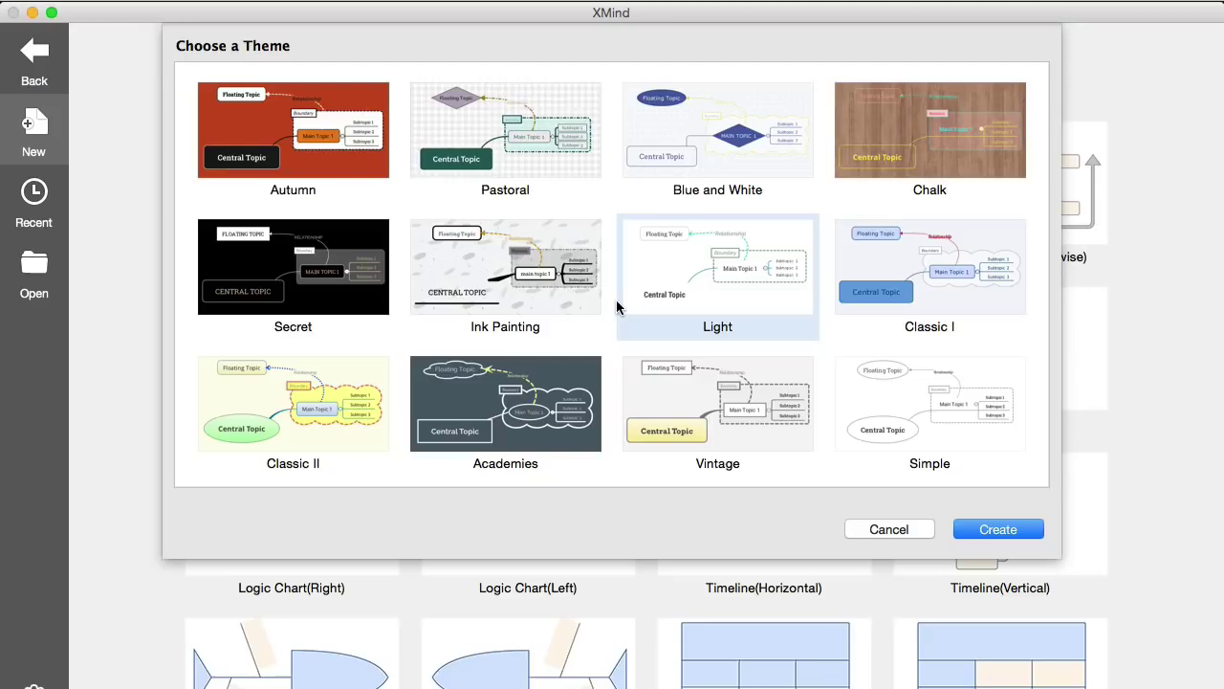
pyautogui.scroll(10, 617, 306)
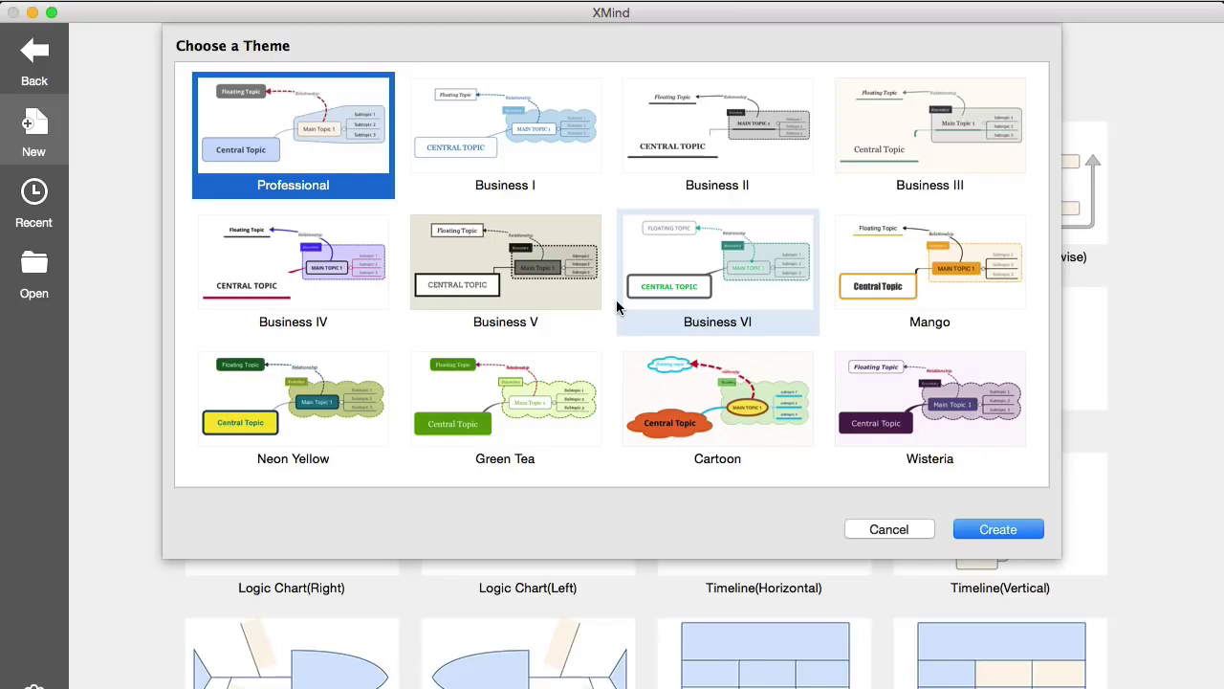
pyautogui.scroll(-5, 617, 304)
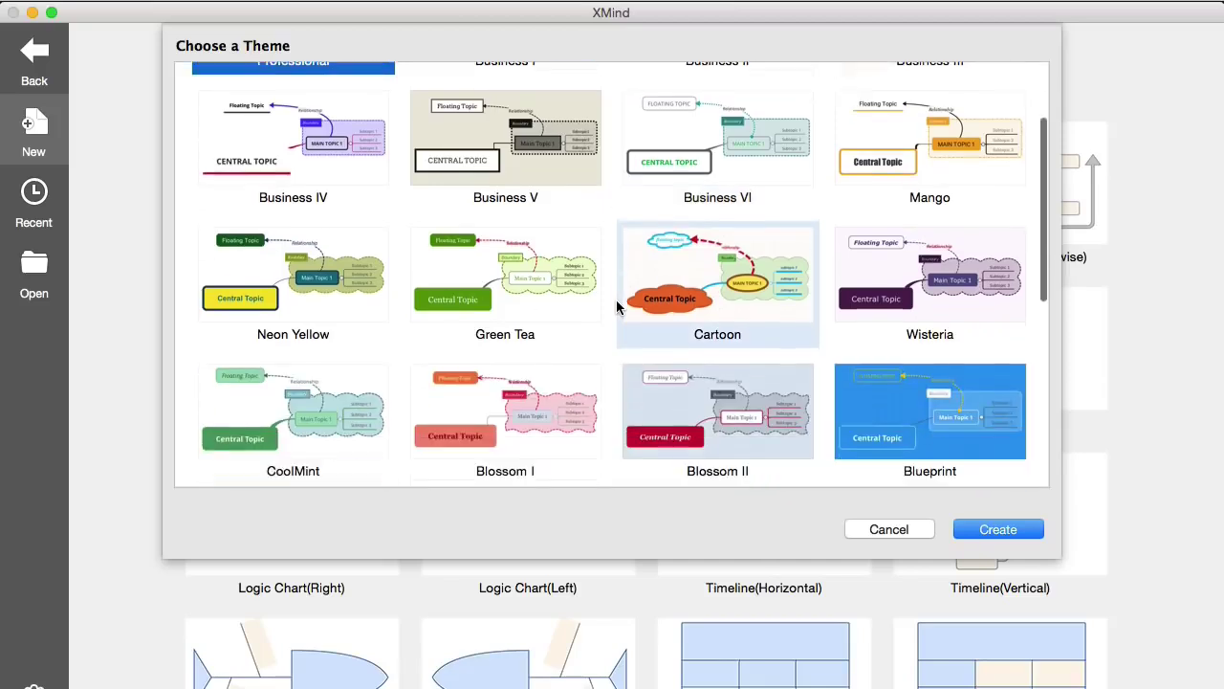
pyautogui.scroll(5, 617, 305)
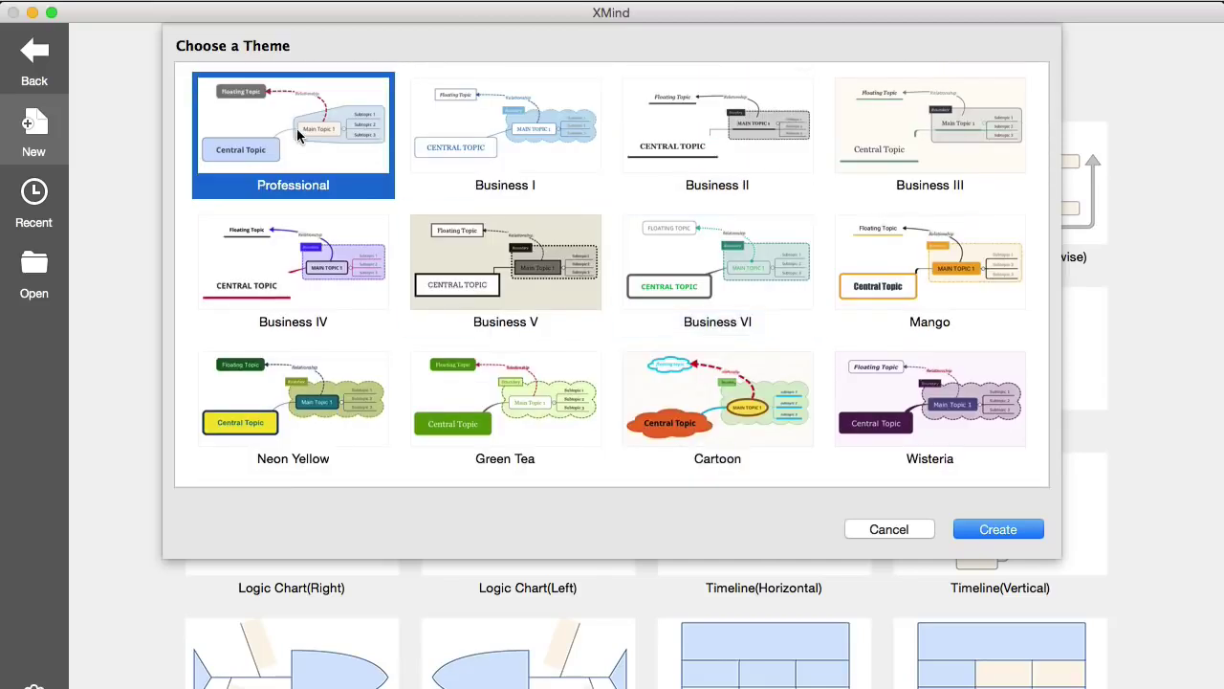
pyautogui.click(1002, 538)
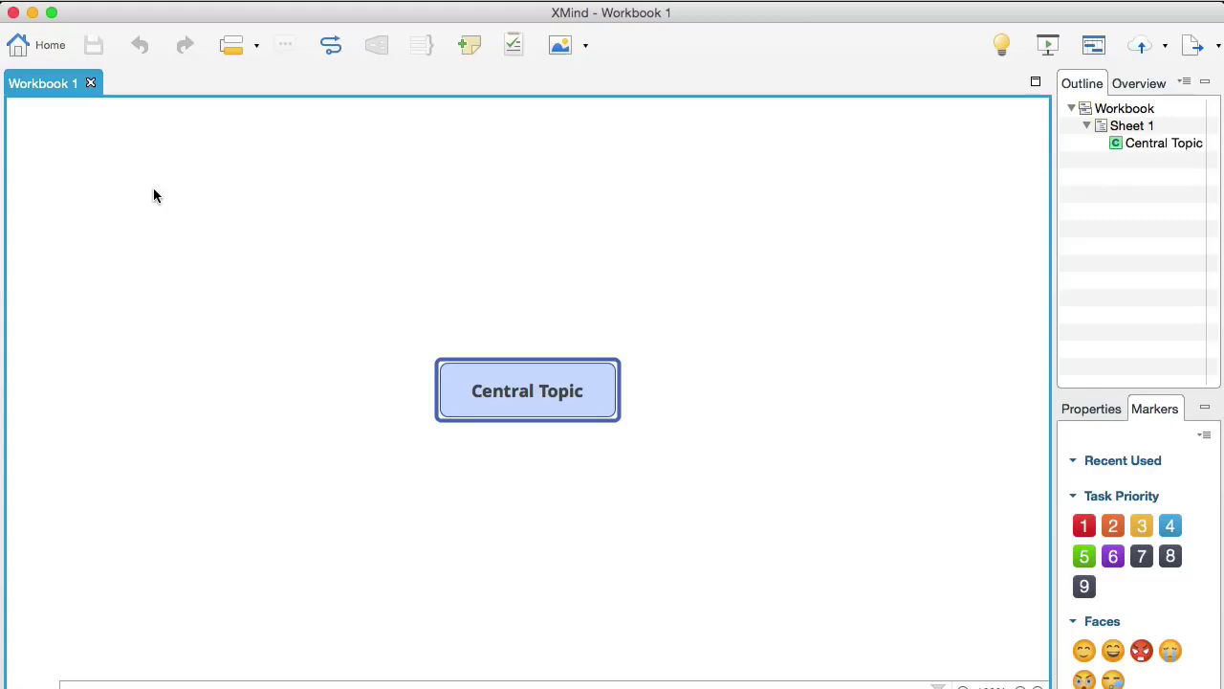
# Step: Scroll around the canvas of Workbook 1 to view the lone Central Topic
pyautogui.scroll(-3, 669, 385)
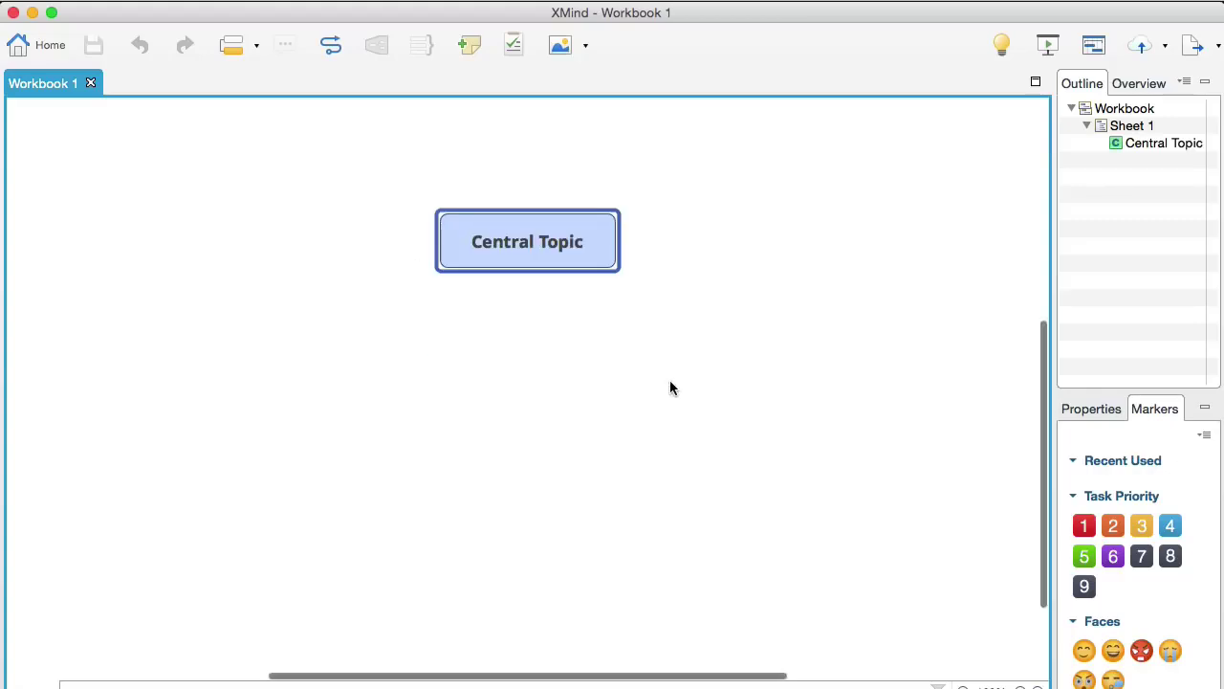
pyautogui.scroll(8, 604, 339)
pyautogui.scroll(-5, 604, 339)
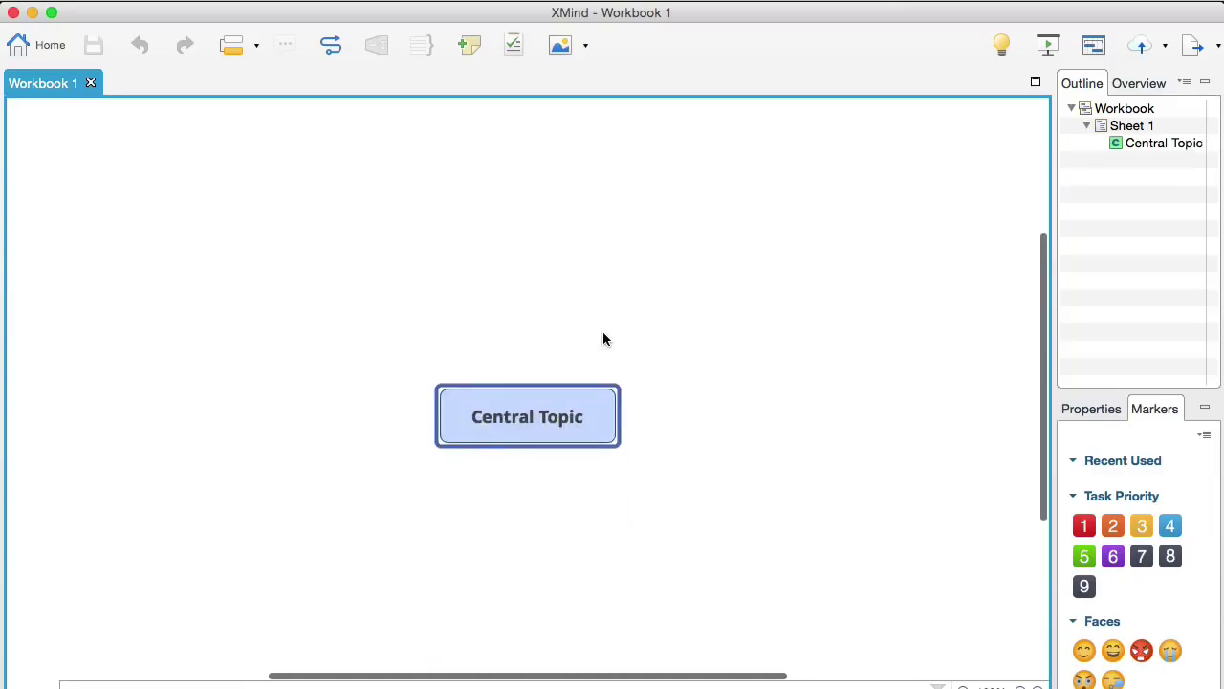
# Step: Retitle Central Topic as 'TODAY' and add Main Topic 1 branching from it
pyautogui.doubleClick(545, 340)
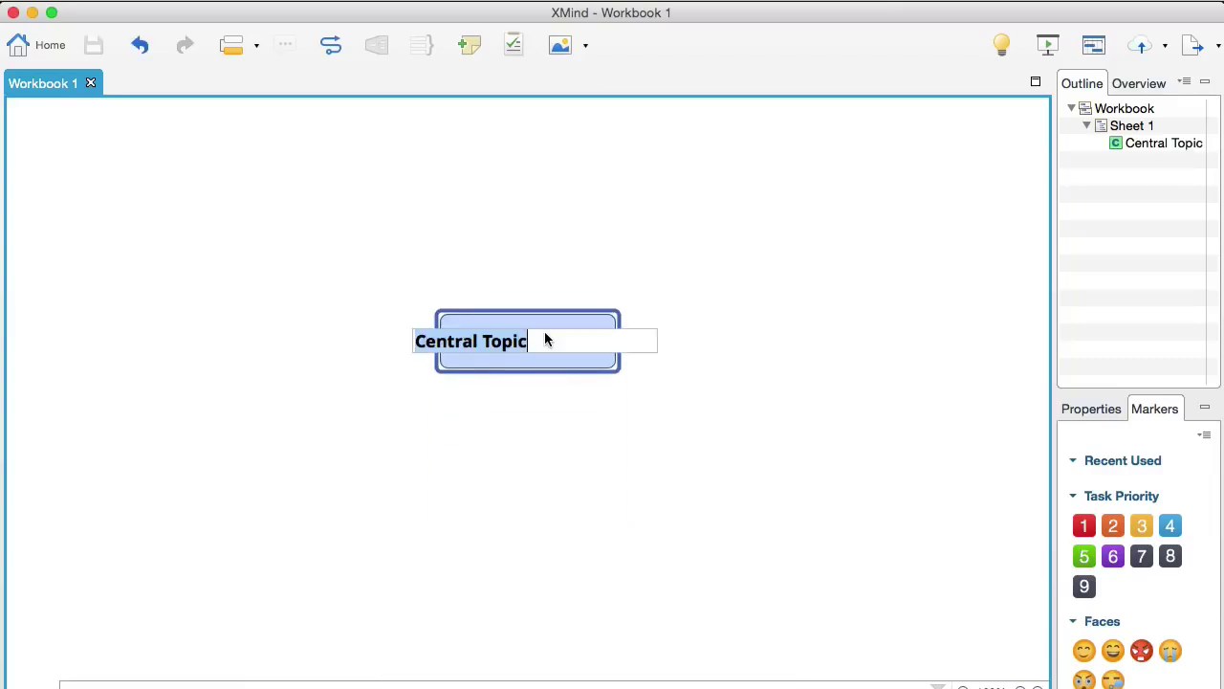
pyautogui.write('TODAY')
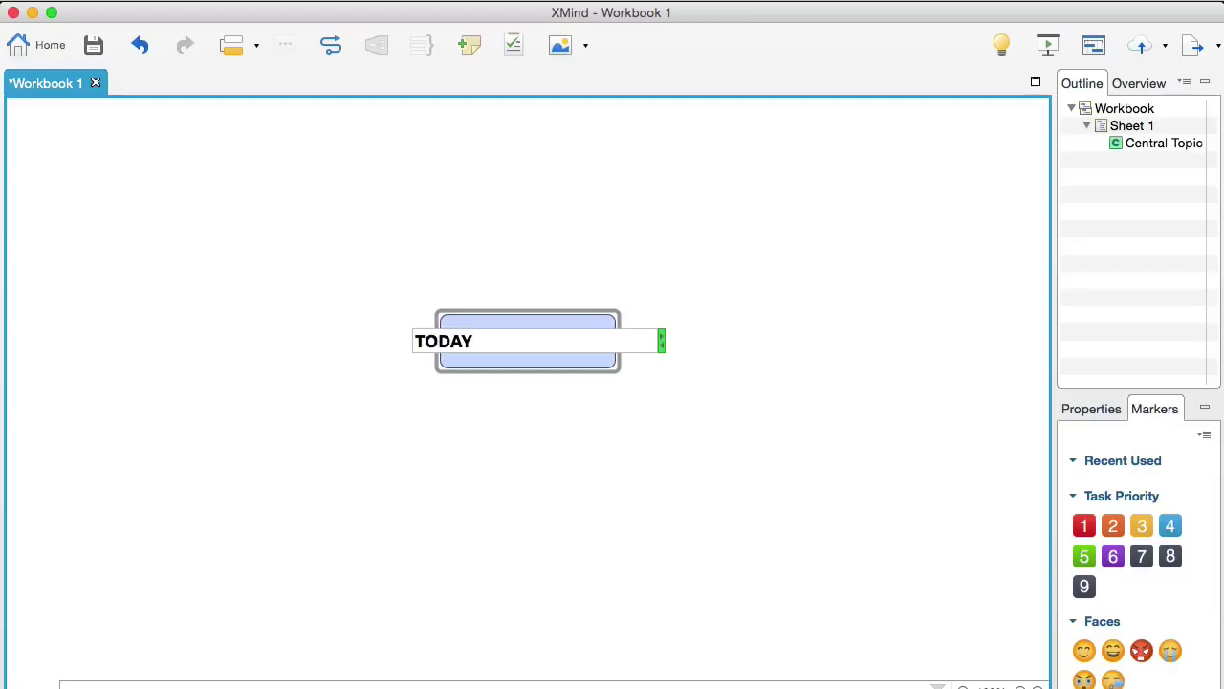
pyautogui.press('Return')
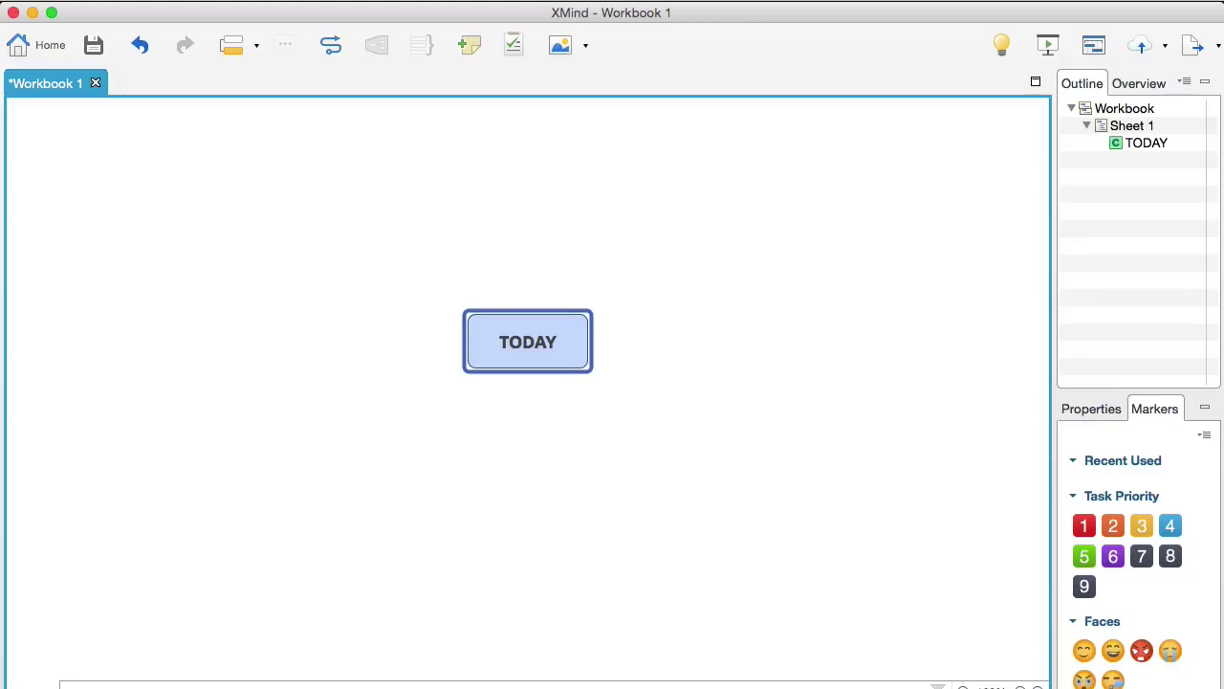
pyautogui.press('Tab')
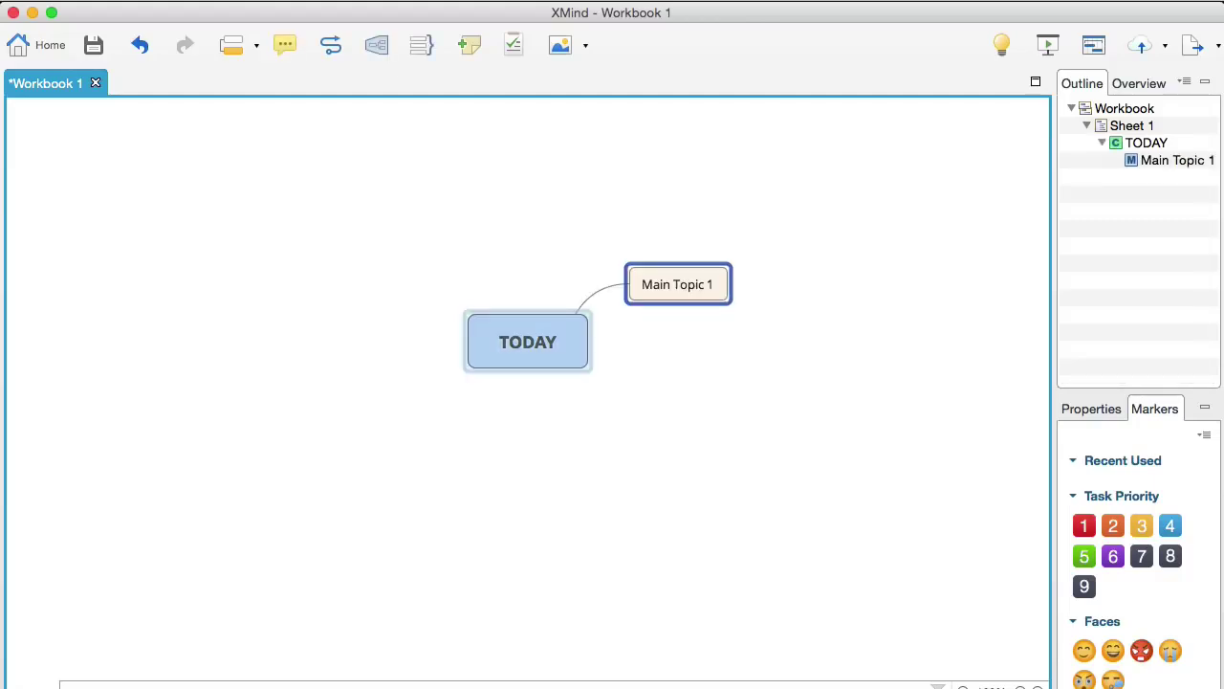
# Step: Name TODAY's three main topics AM, PM and EVE
pyautogui.write('AM')
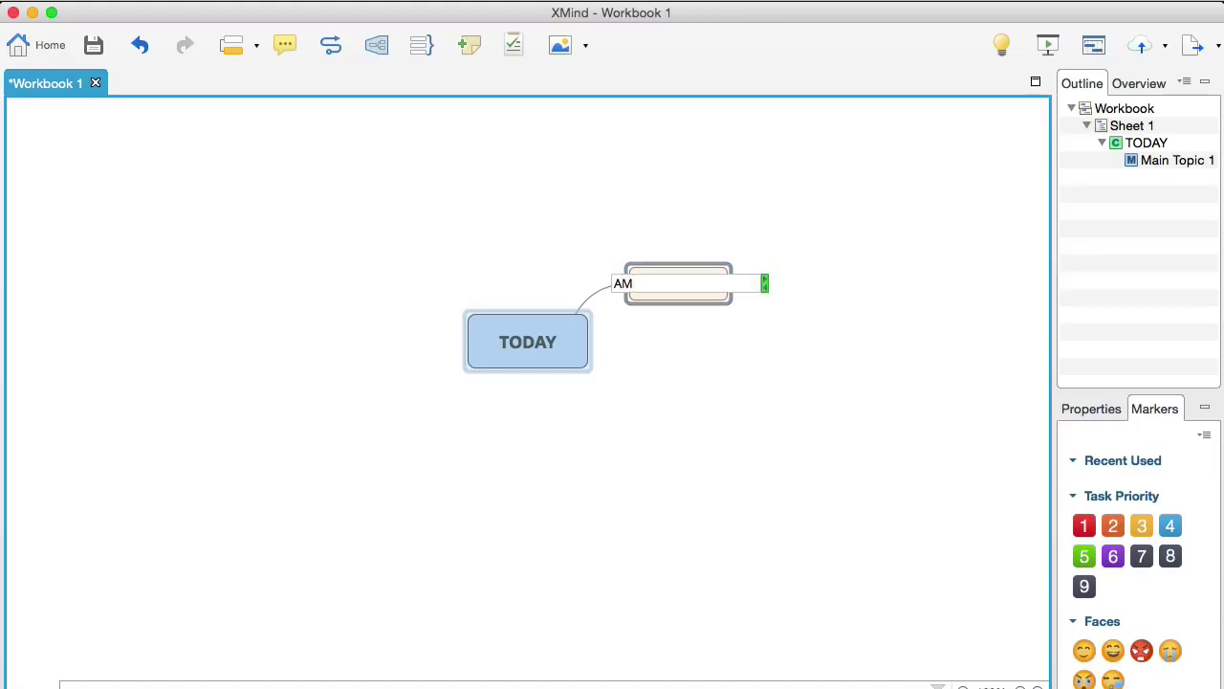
pyautogui.press('Return')
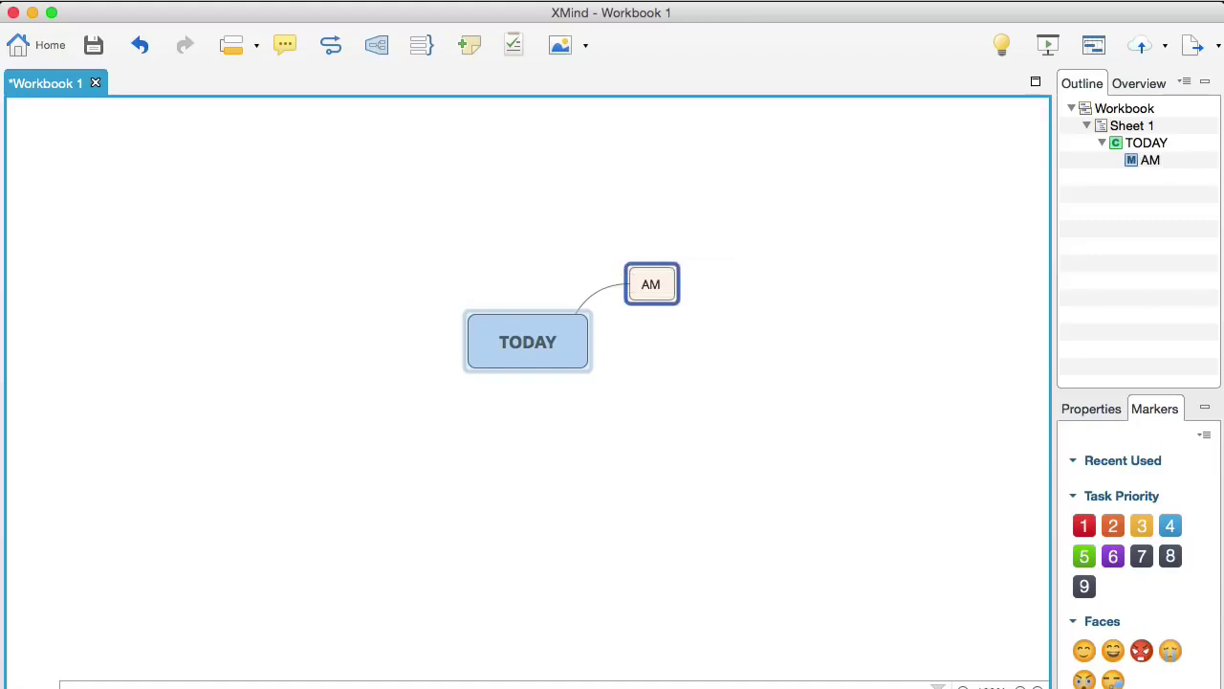
pyautogui.press('Return')
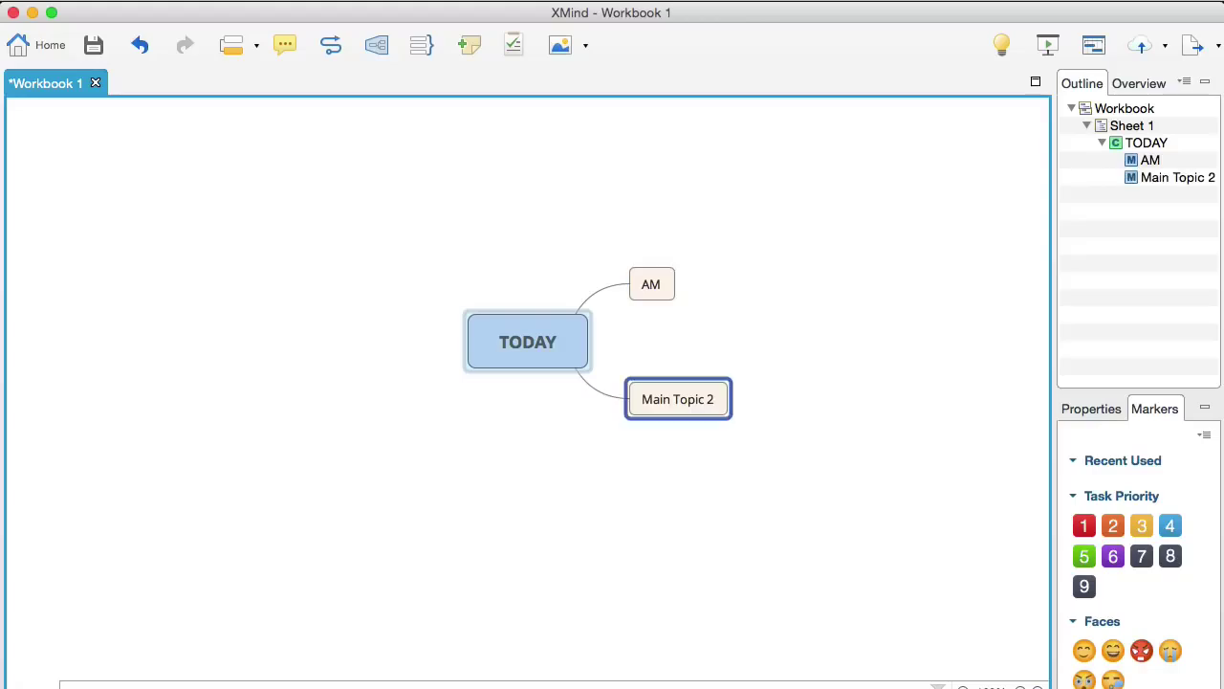
pyautogui.write('PM')
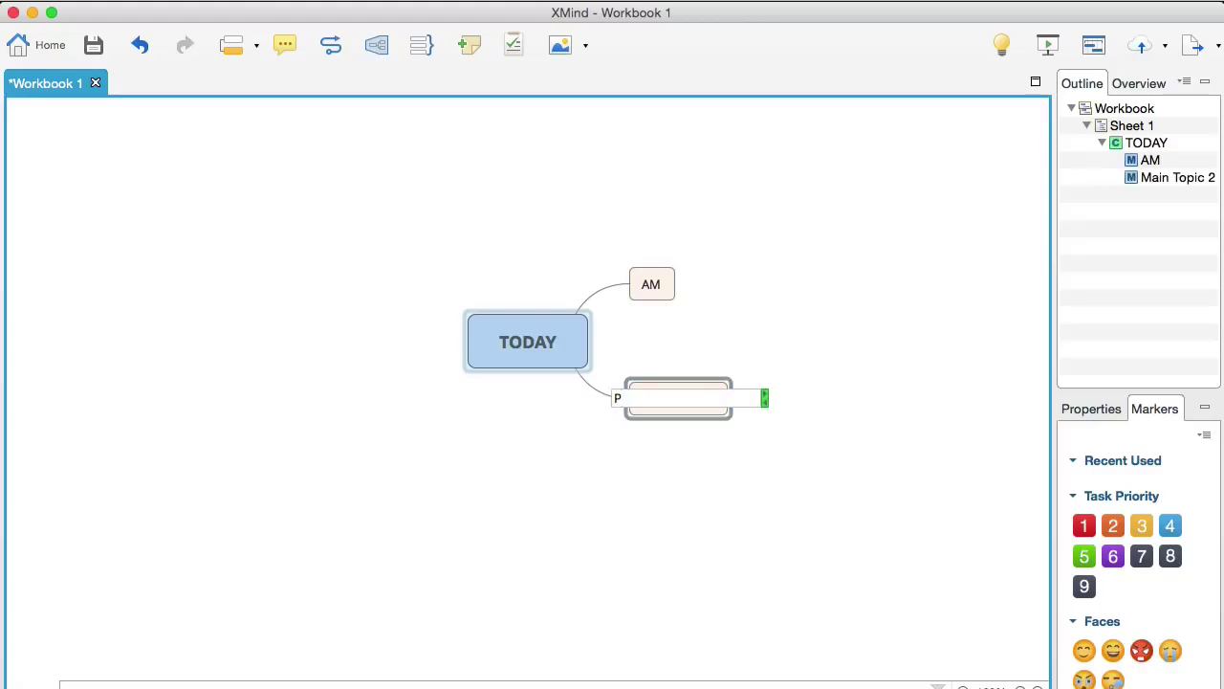
pyautogui.press('Return')
pyautogui.press('Return')
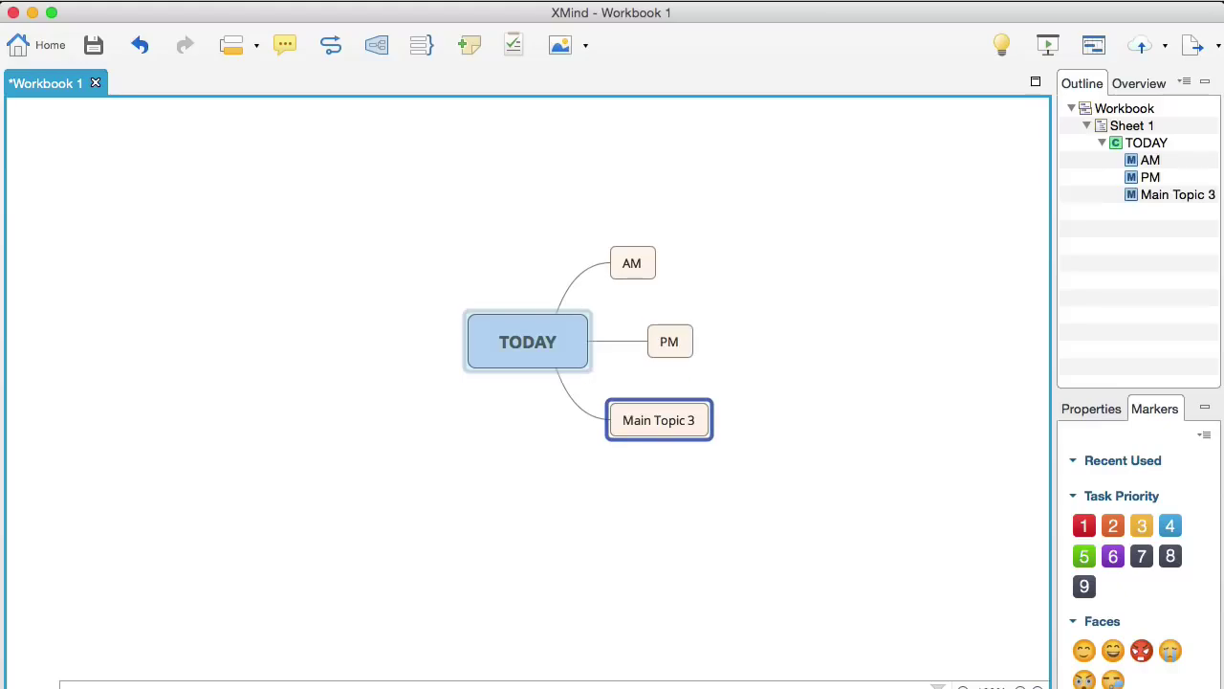
pyautogui.write('EVE')
pyautogui.press('Return')
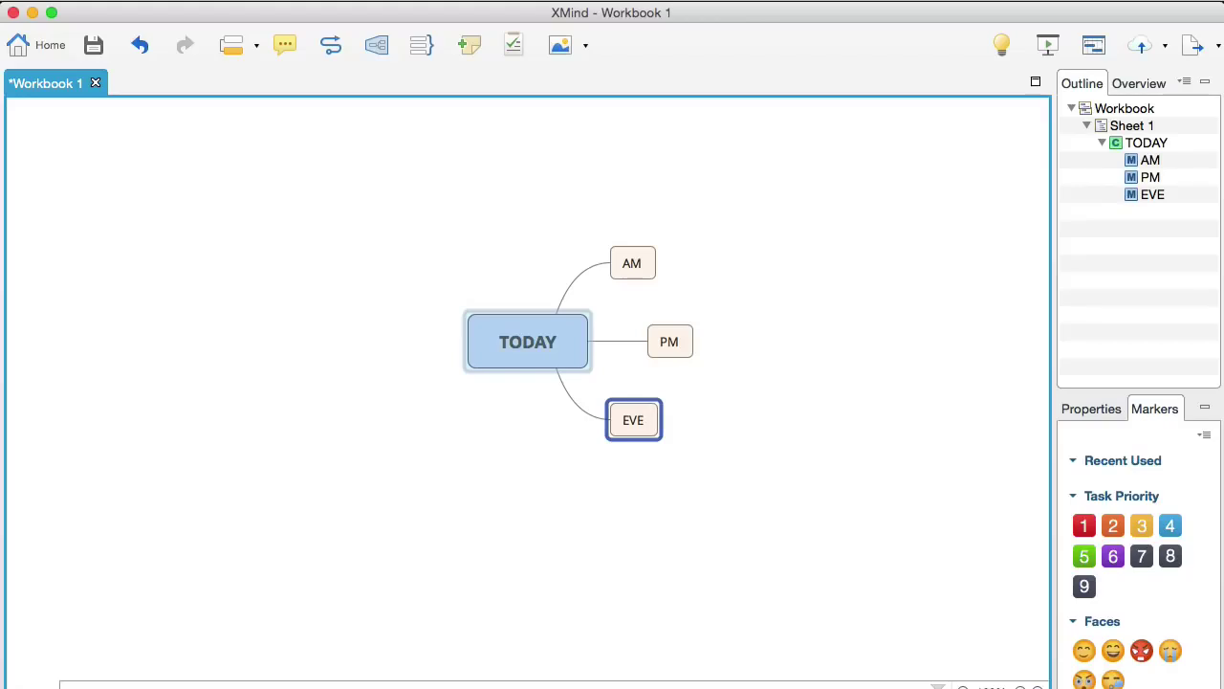
pyautogui.press('Up')
pyautogui.press('Down')
# Step: Add three subtopics under AM: 'tastk 1', 'task 2' and 'task 3'
pyautogui.press('Up')
pyautogui.press('Up')
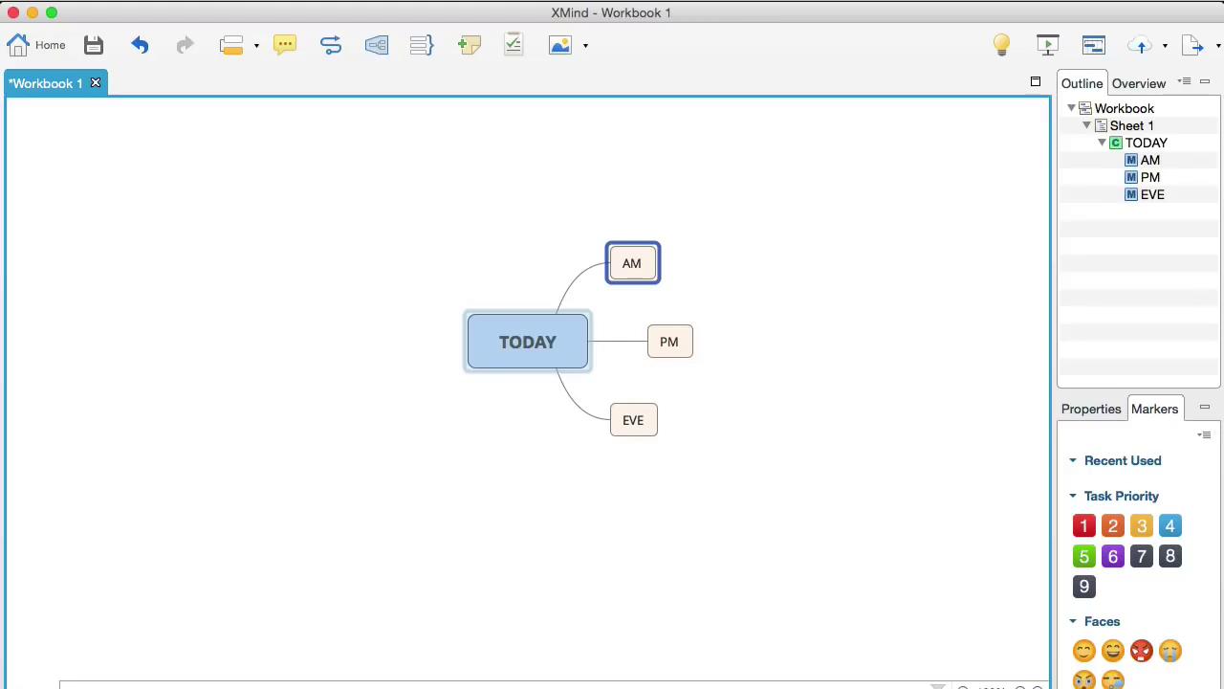
pyautogui.press('Tab')
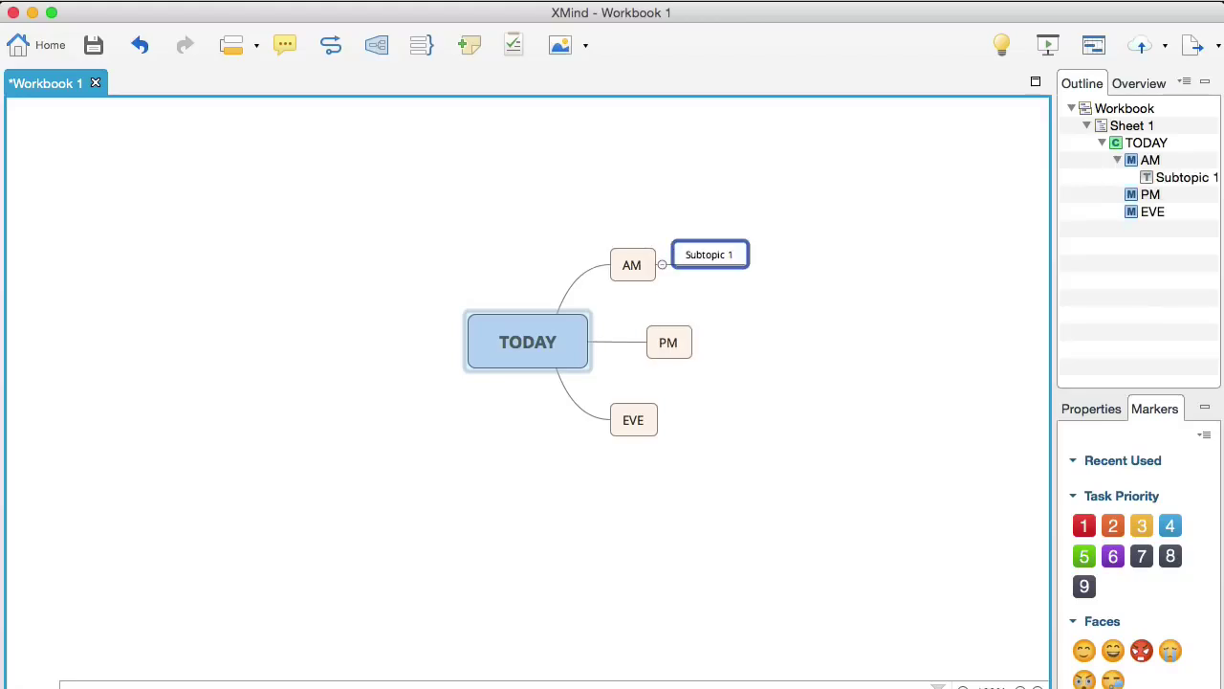
pyautogui.write('tas')
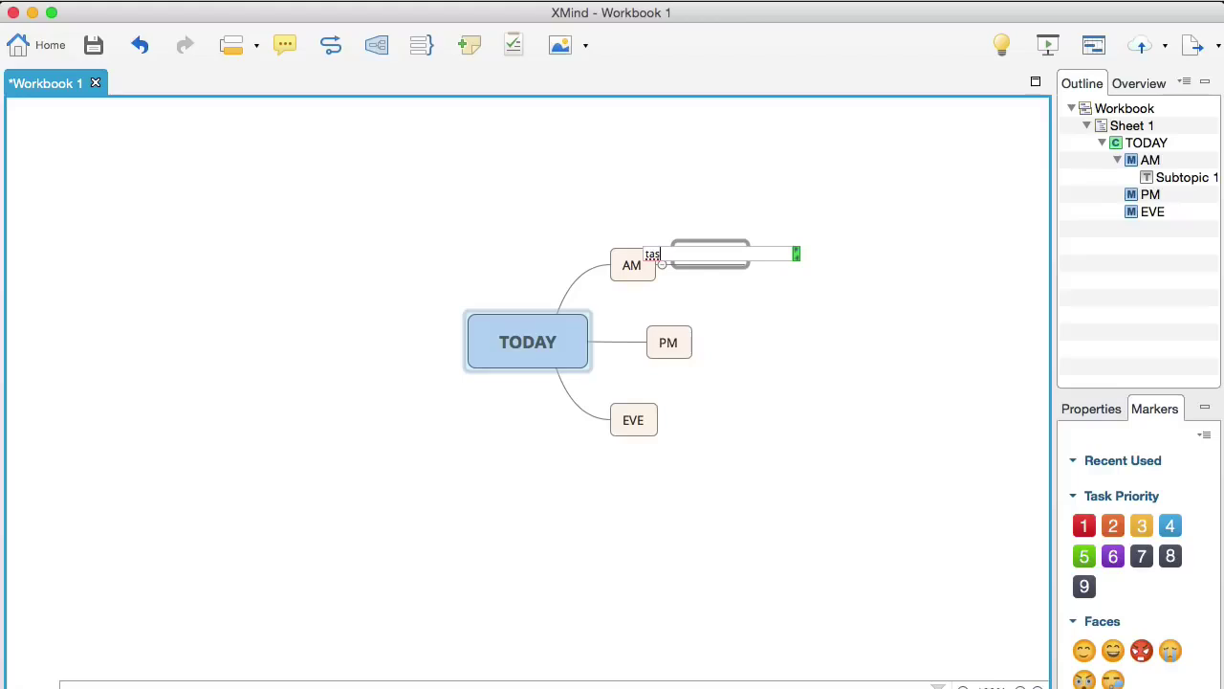
pyautogui.write('tk 1')
pyautogui.press('Return')
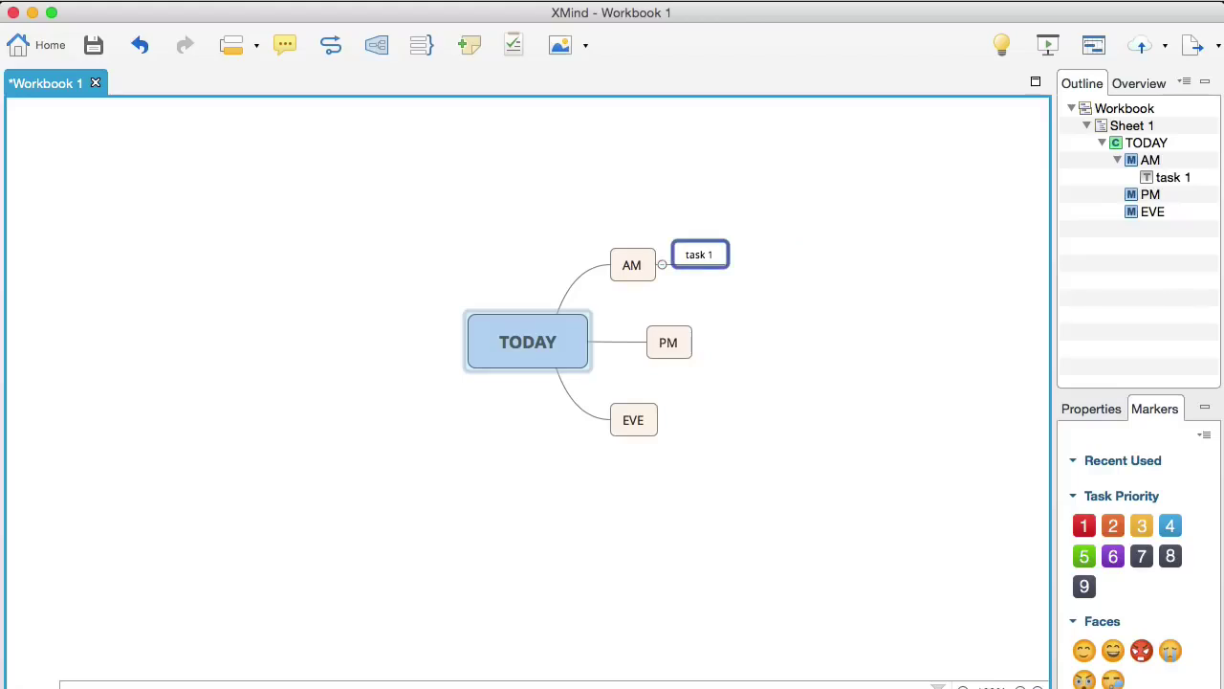
pyautogui.press('Return')
pyautogui.write('task 2')
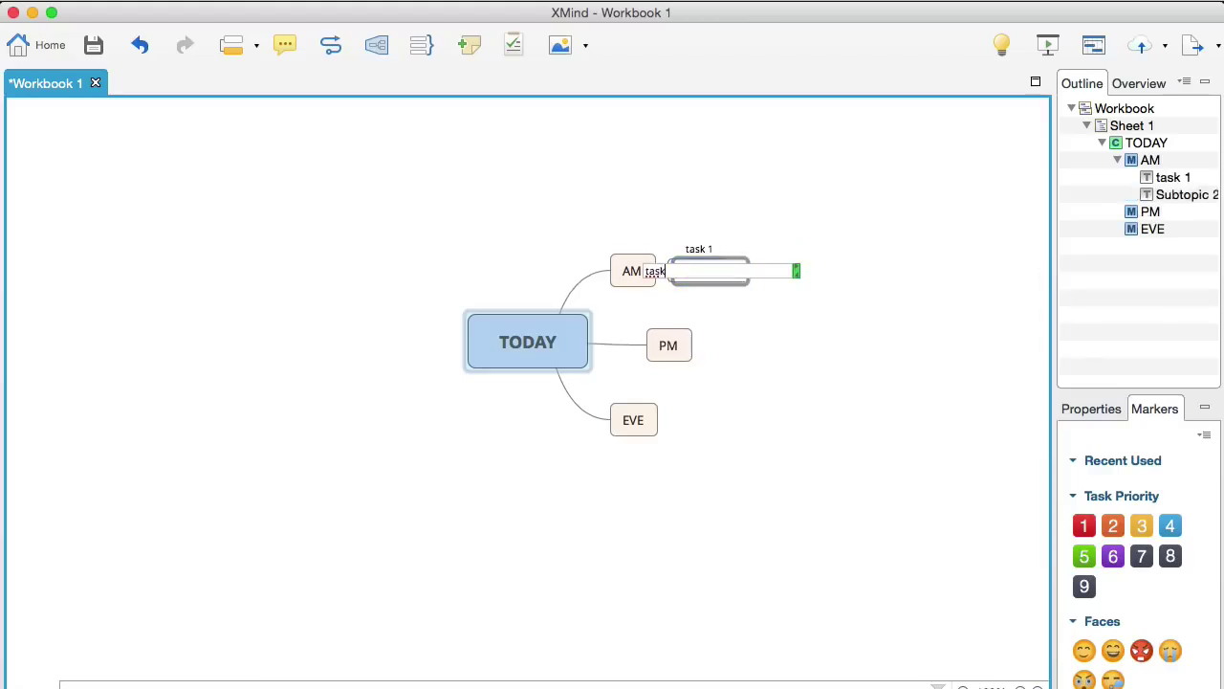
pyautogui.press('Return')
pyautogui.press('Return')
pyautogui.write('task 3')
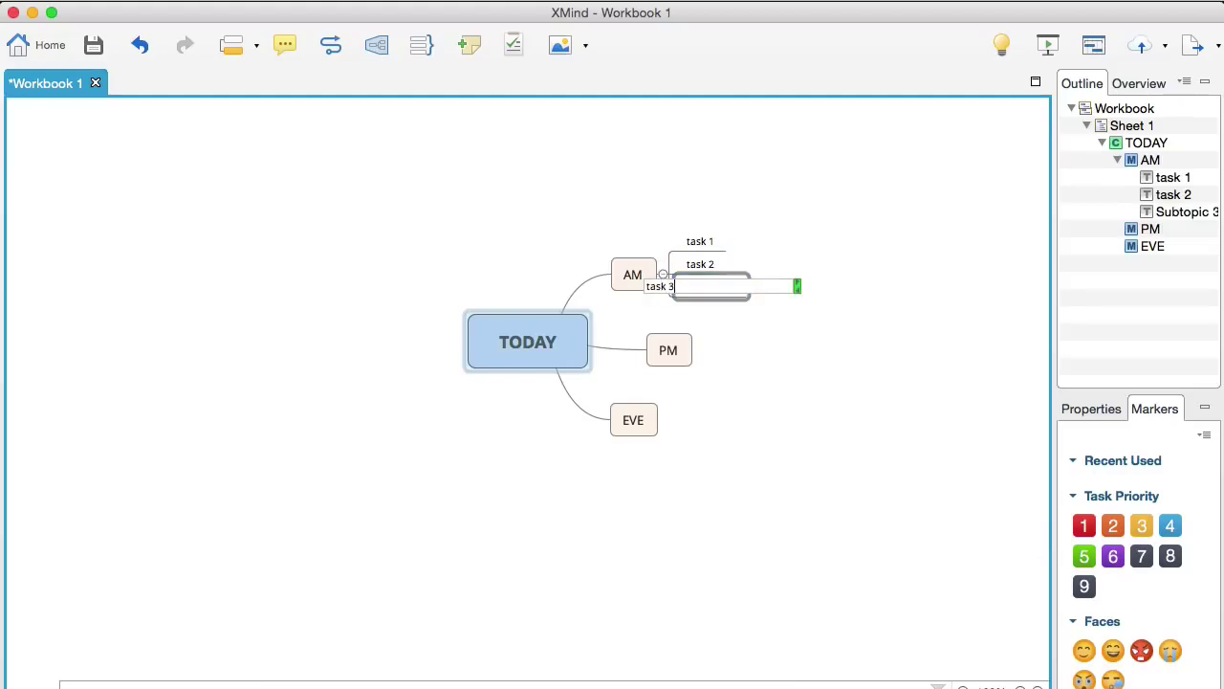
pyautogui.press('Return')
# Step: Give PM the subtopics 'task 1' and 'task 2'
pyautogui.click(668, 350)
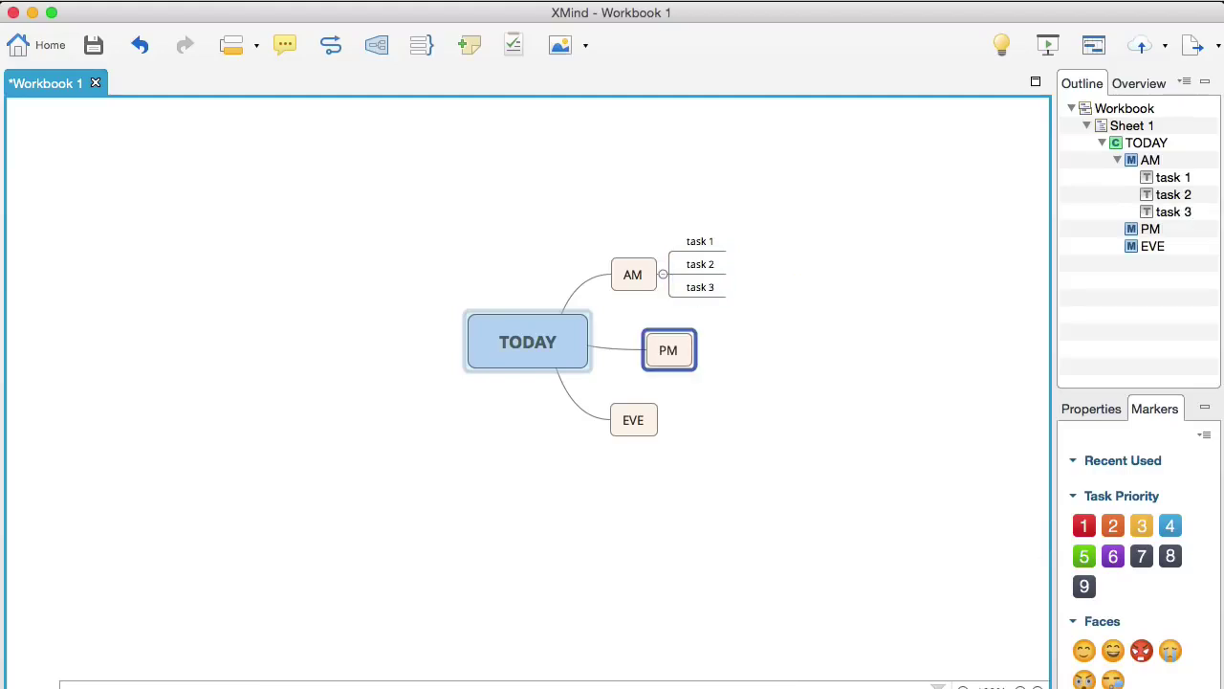
pyautogui.press('Tab')
pyautogui.write('task 1')
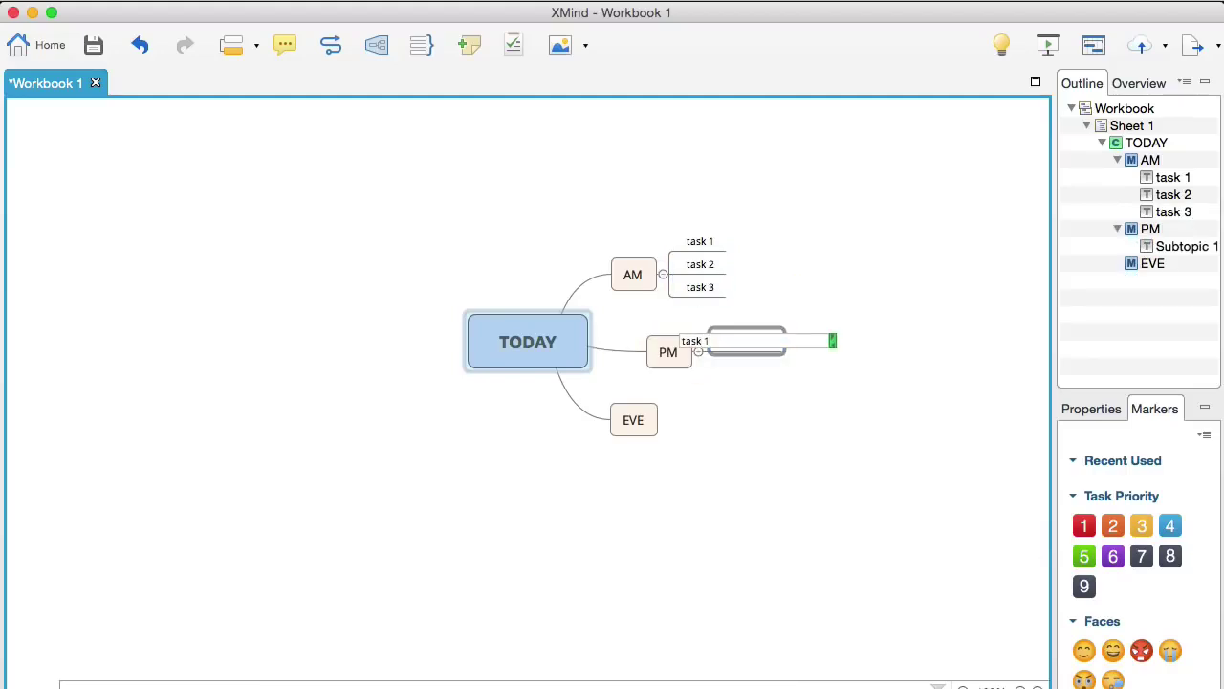
pyautogui.press('Return')
pyautogui.press('Return')
pyautogui.write('task 2')
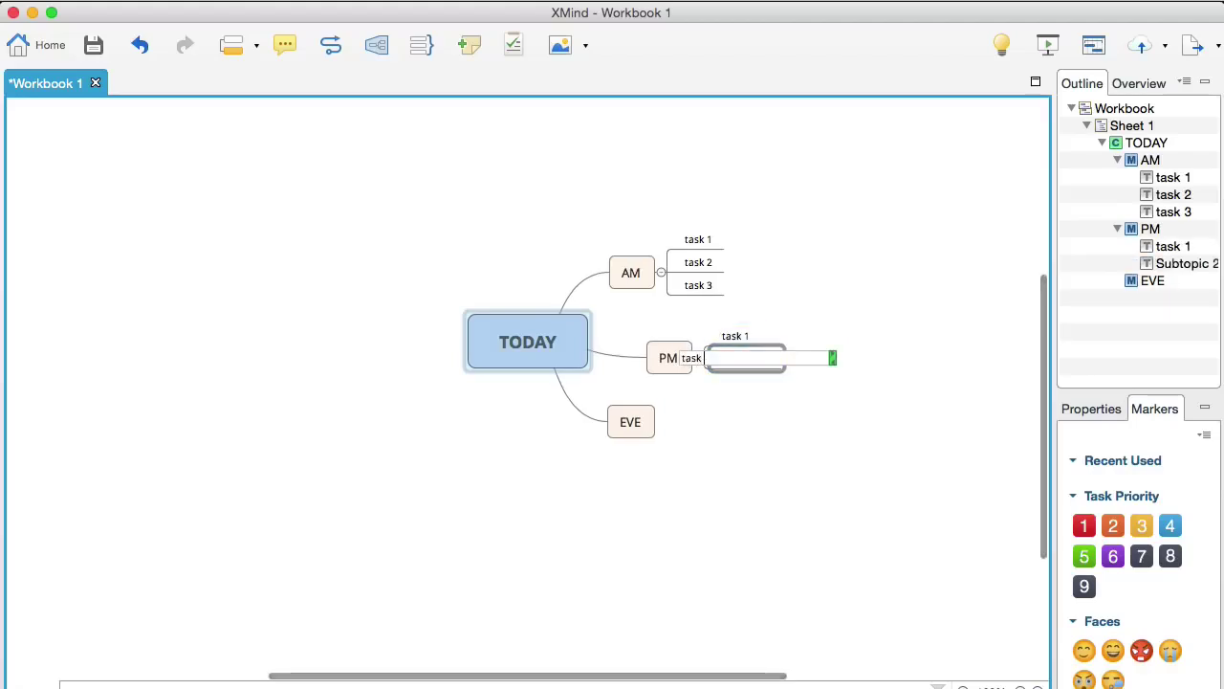
pyautogui.press('Return')
# Step: Under PM's task 1, add child 'adasdas' with its own child 'adasdasdasdsad'
pyautogui.press('Up')
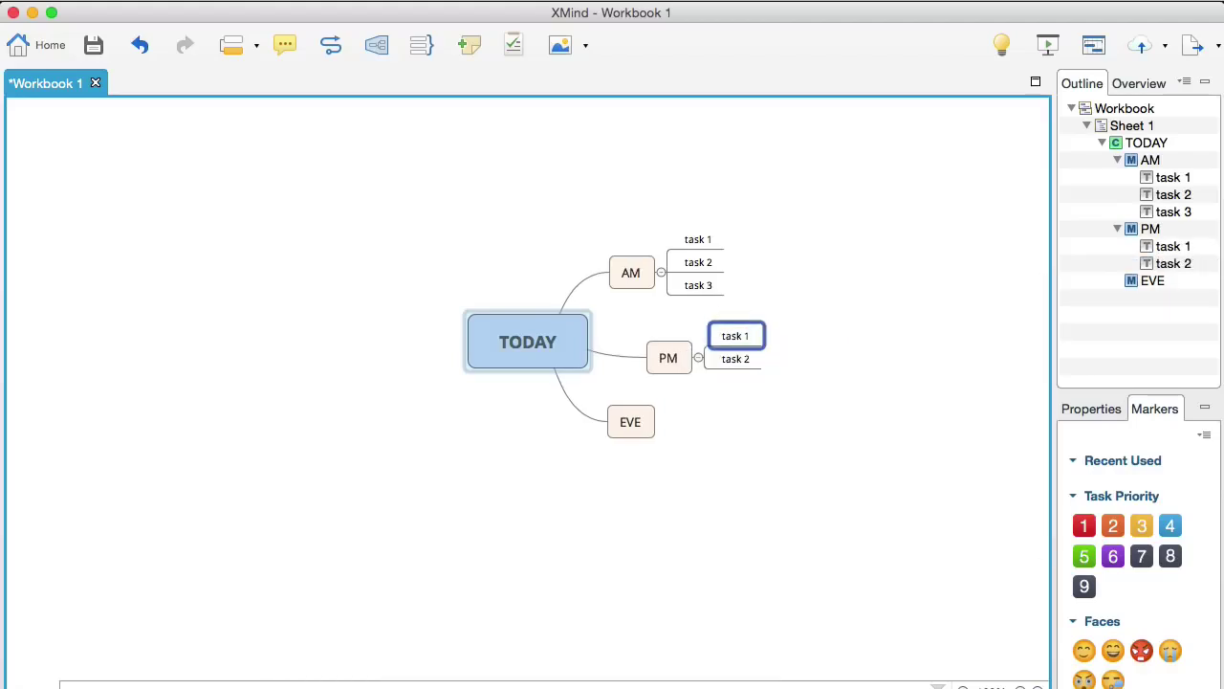
pyautogui.press('Tab')
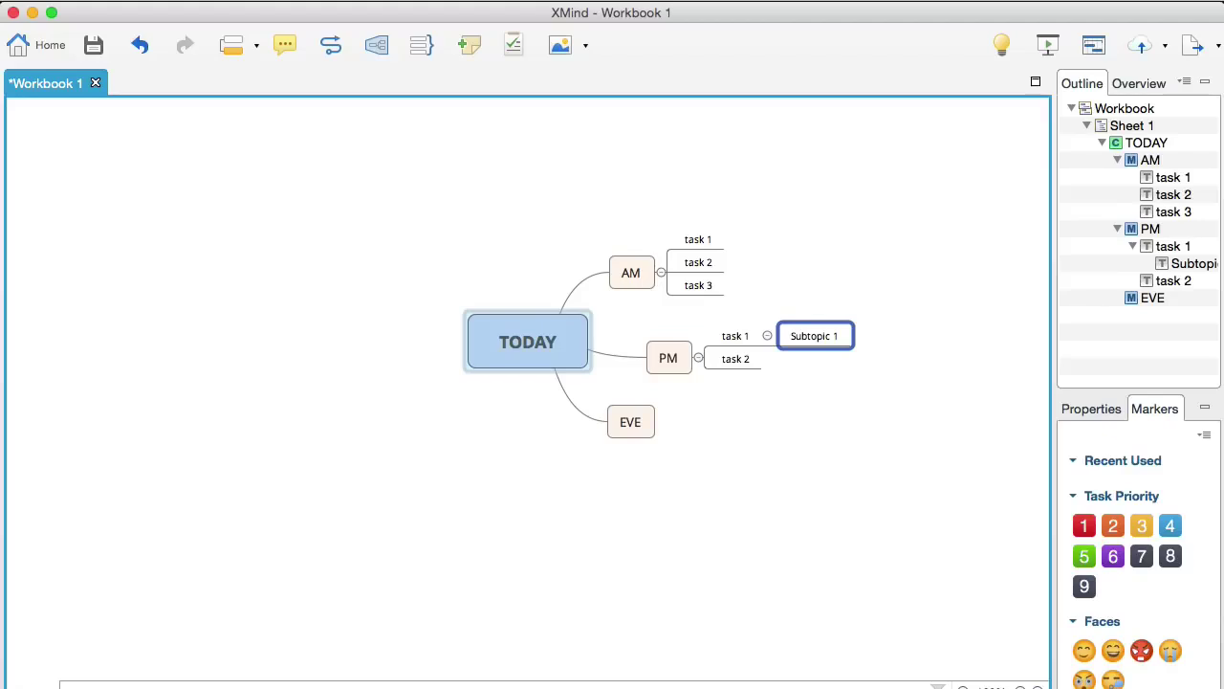
pyautogui.press('Delete')
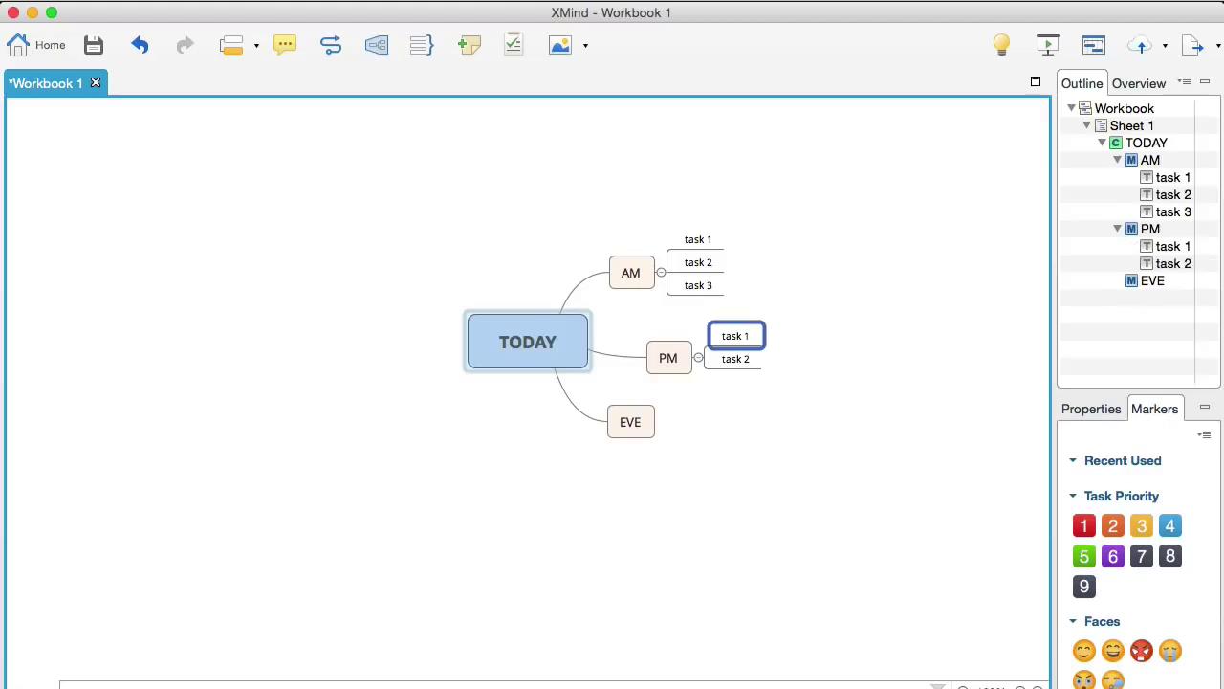
pyautogui.press('Down')
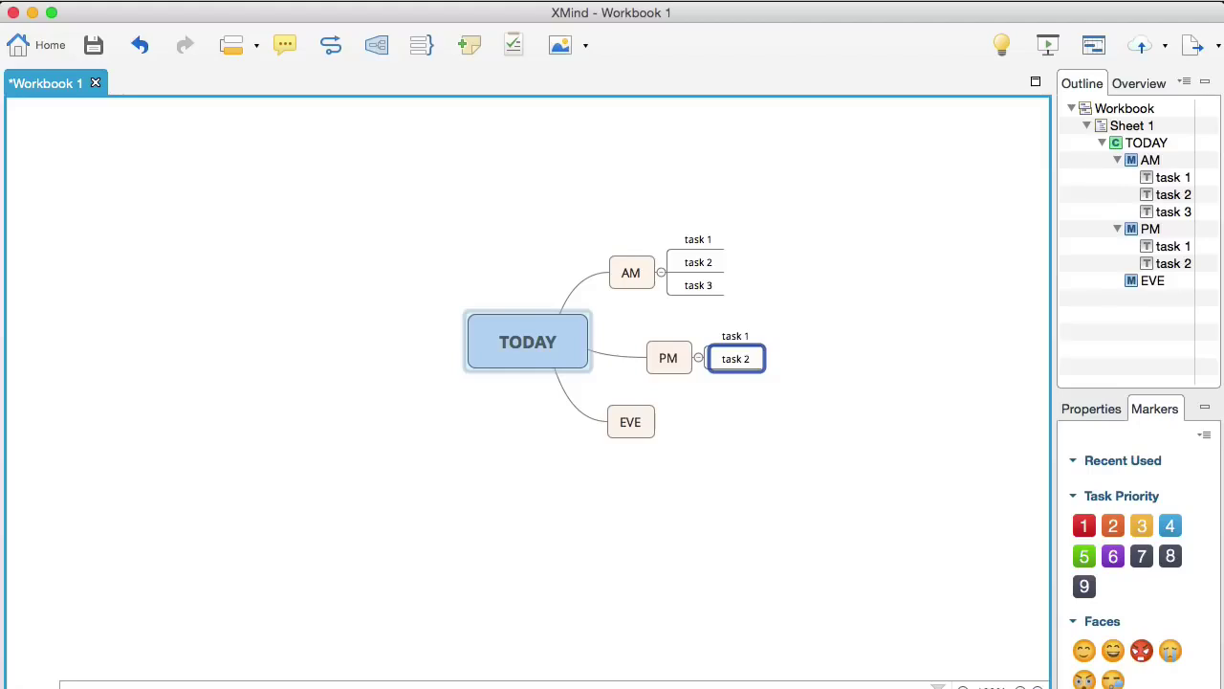
pyautogui.press('Up')
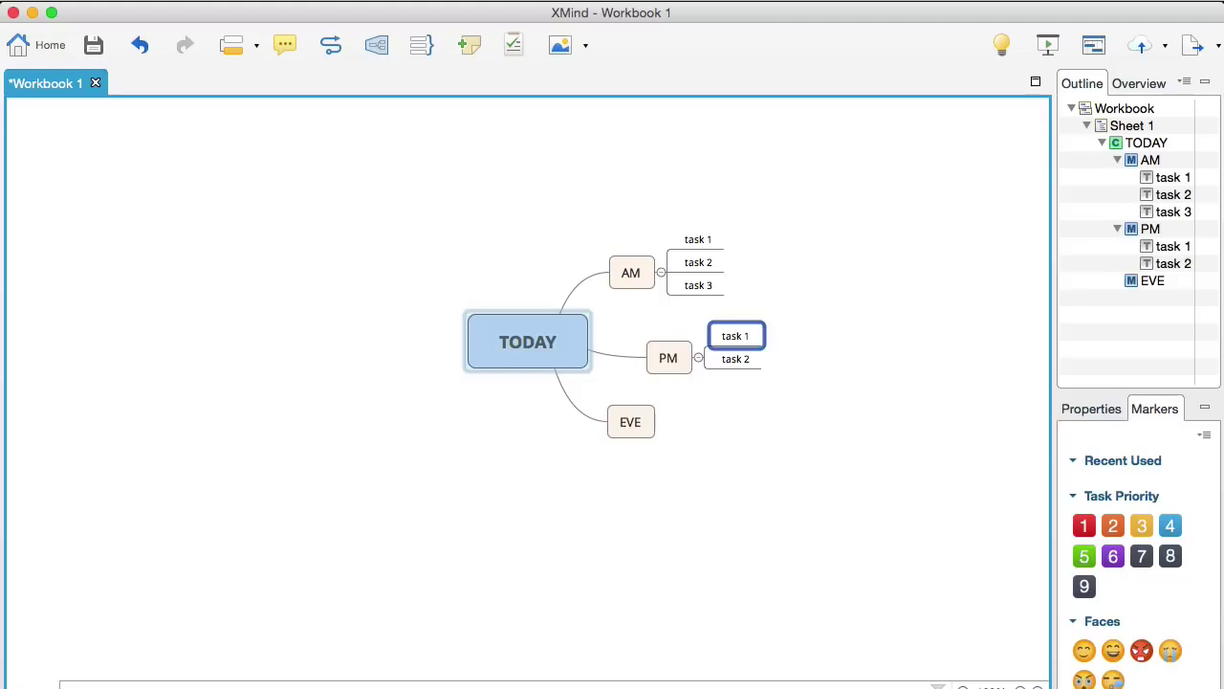
pyautogui.press('Tab')
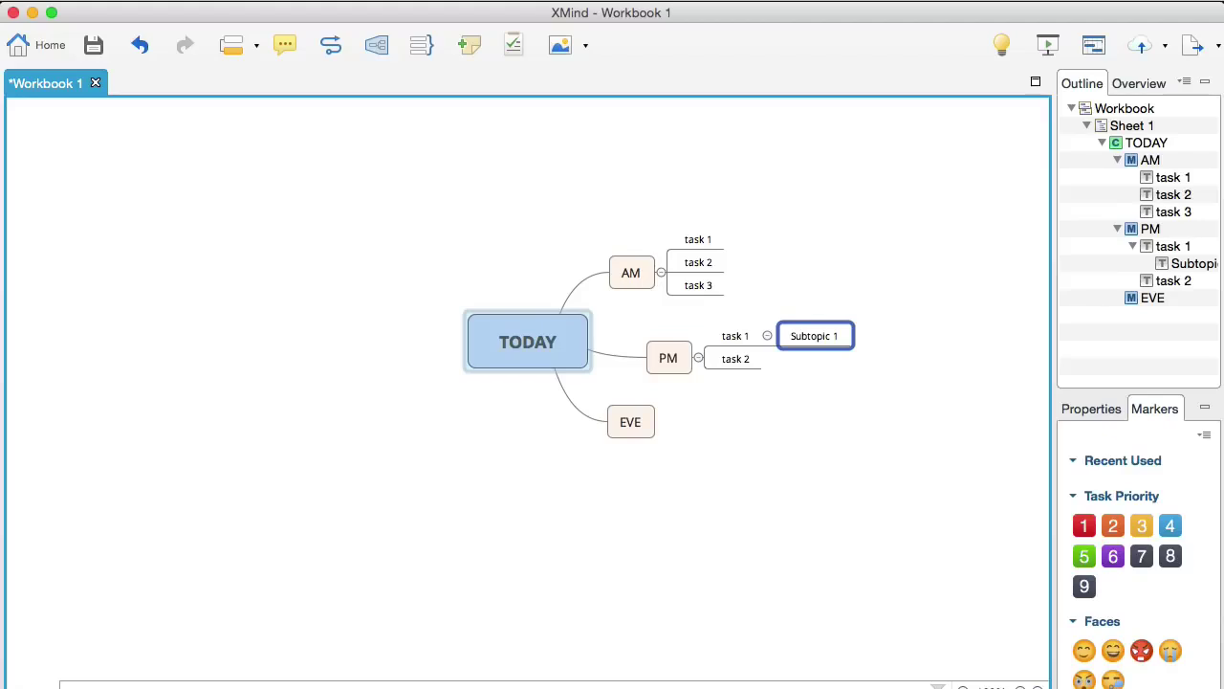
pyautogui.write('adasdas')
pyautogui.press('Return')
pyautogui.press('Tab')
pyautogui.write('adasdasda')
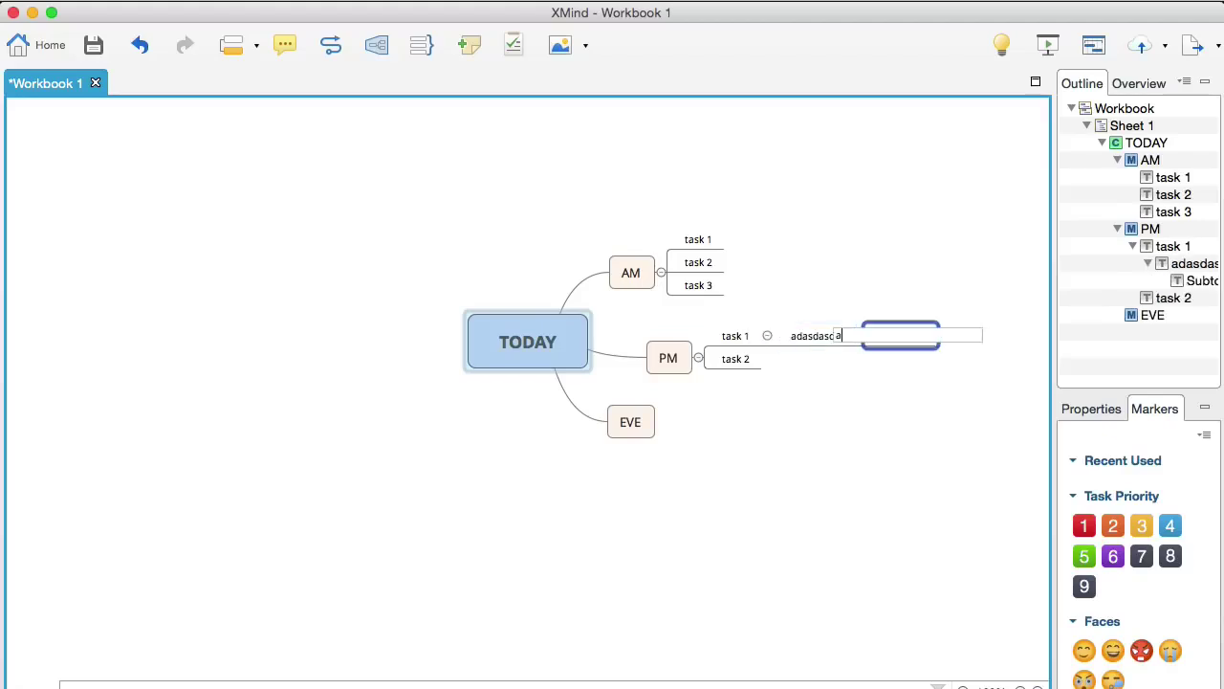
pyautogui.write('sdsad')
pyautogui.press('Return')
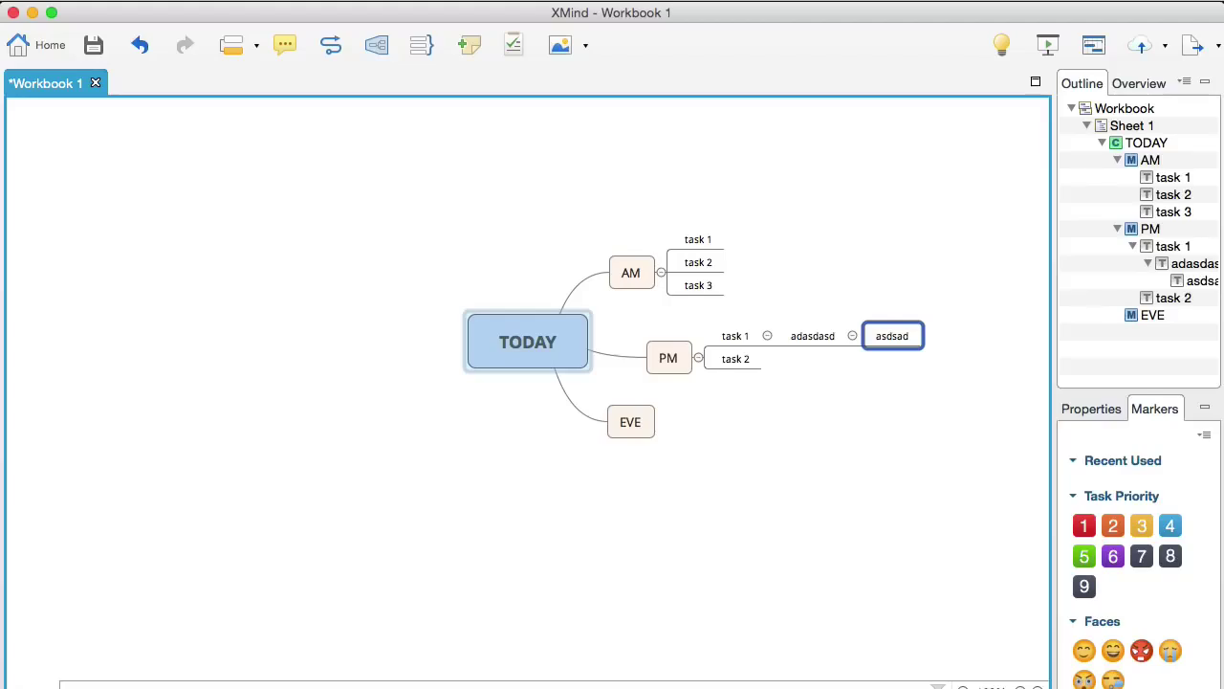
# Step: Move the selection through the branches, ending on PM's task 2
pyautogui.press('Left')
pyautogui.press('Left')
pyautogui.press('Left')
pyautogui.press('Up')
pyautogui.press('Down')
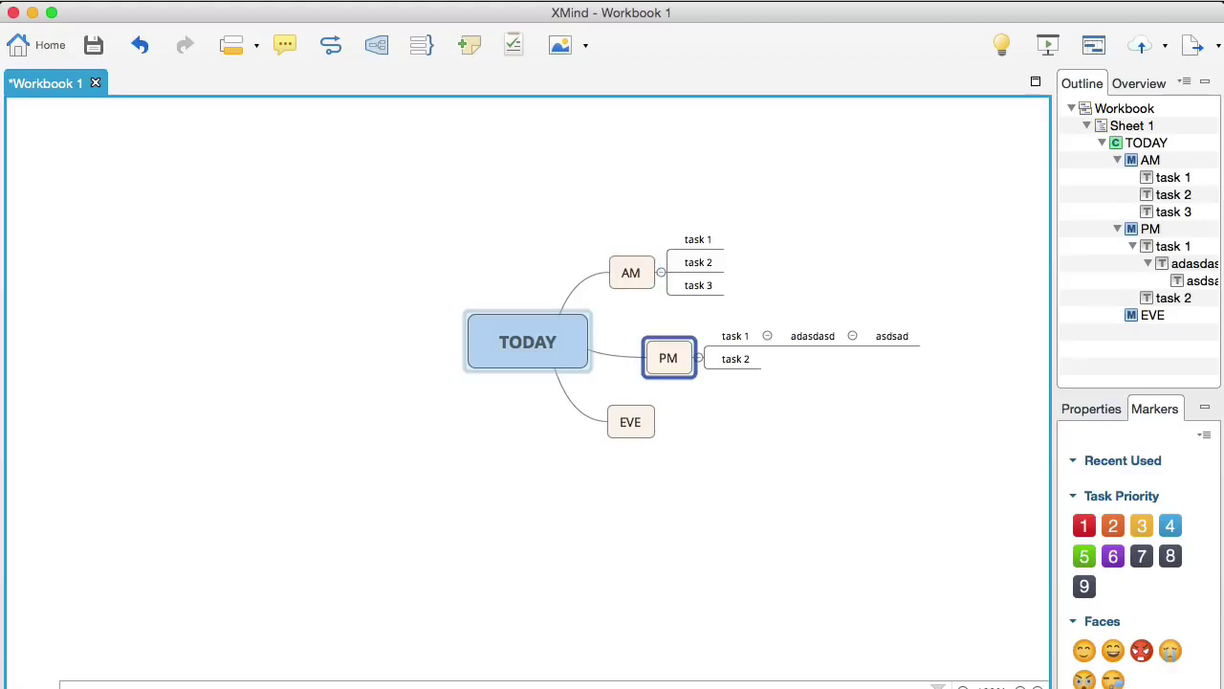
pyautogui.press('Down')
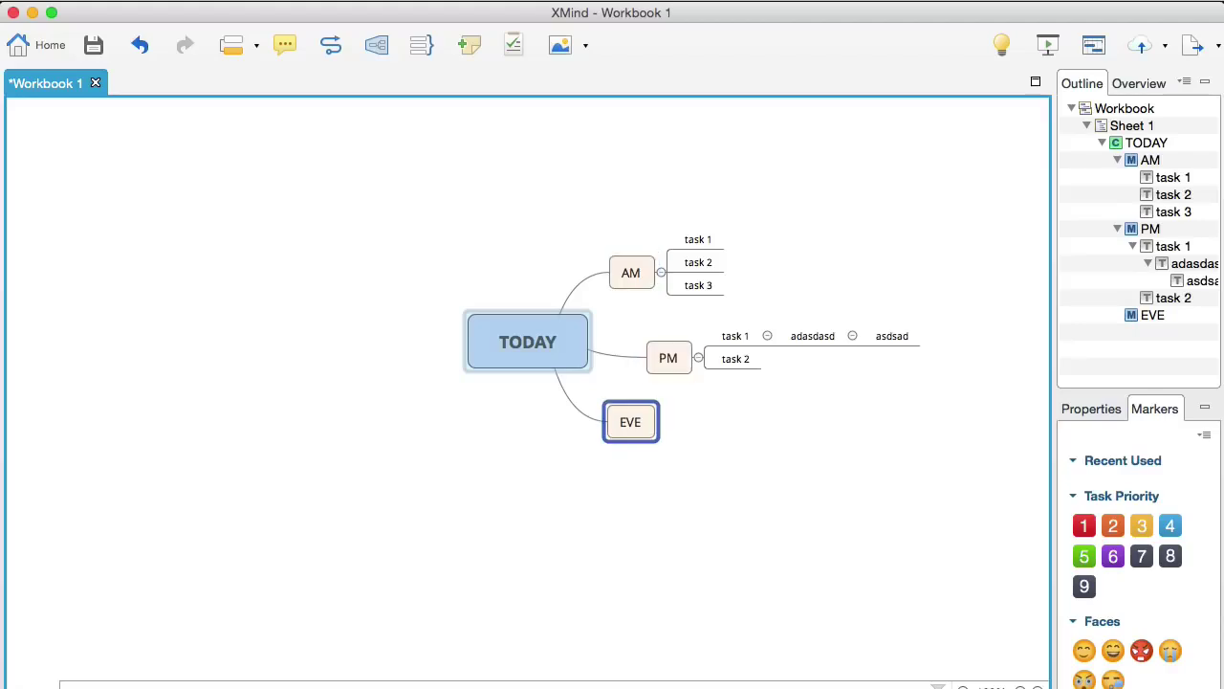
pyautogui.press('Up')
pyautogui.press('Right')
pyautogui.press('Down')
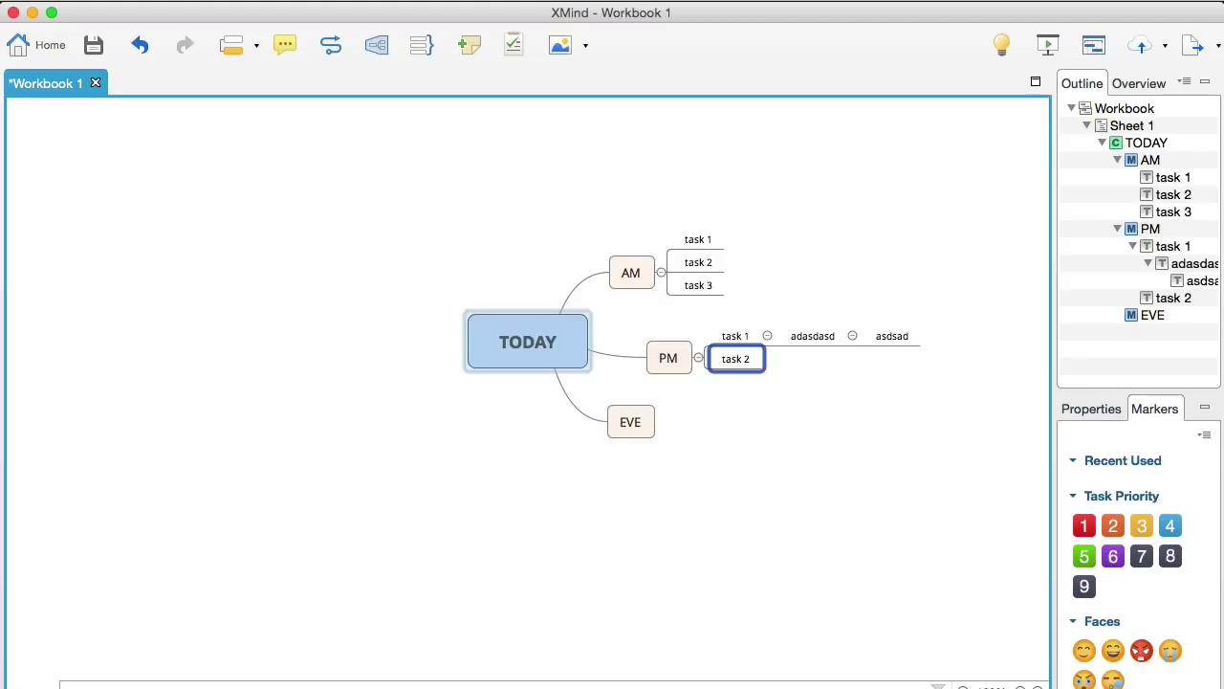
# Step: Change the TODAY map's structure to Org Chart (Up to down)
pyautogui.click(527, 341)
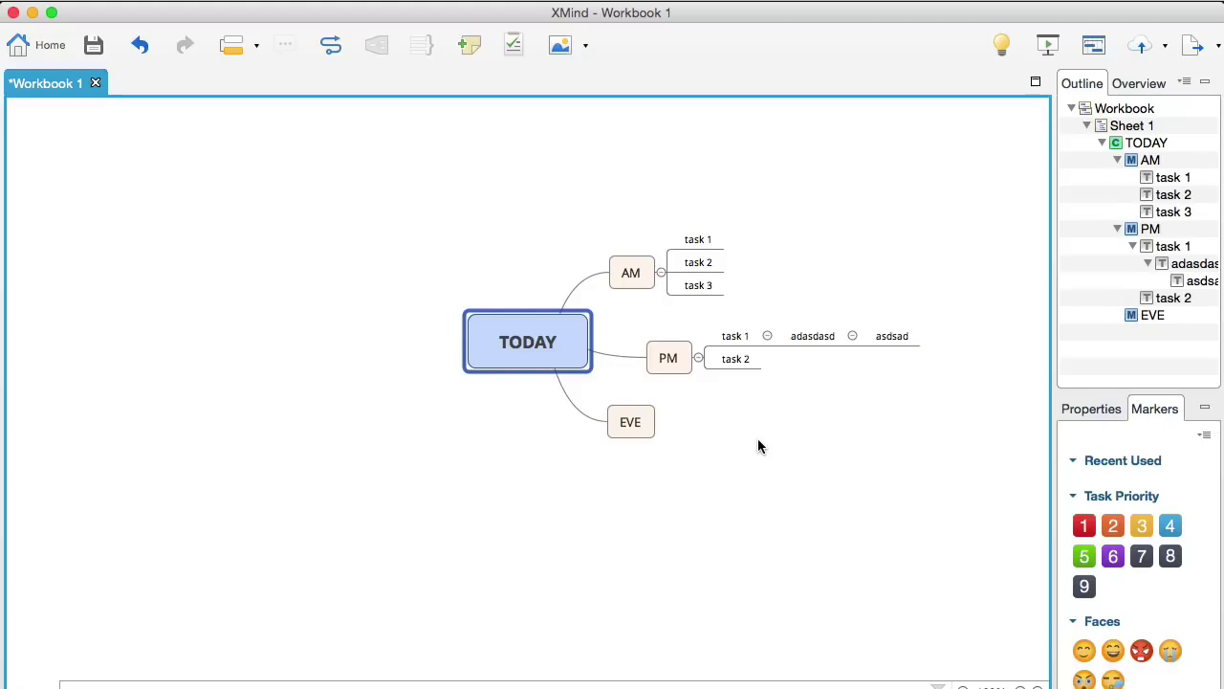
pyautogui.rightClick(543, 346)
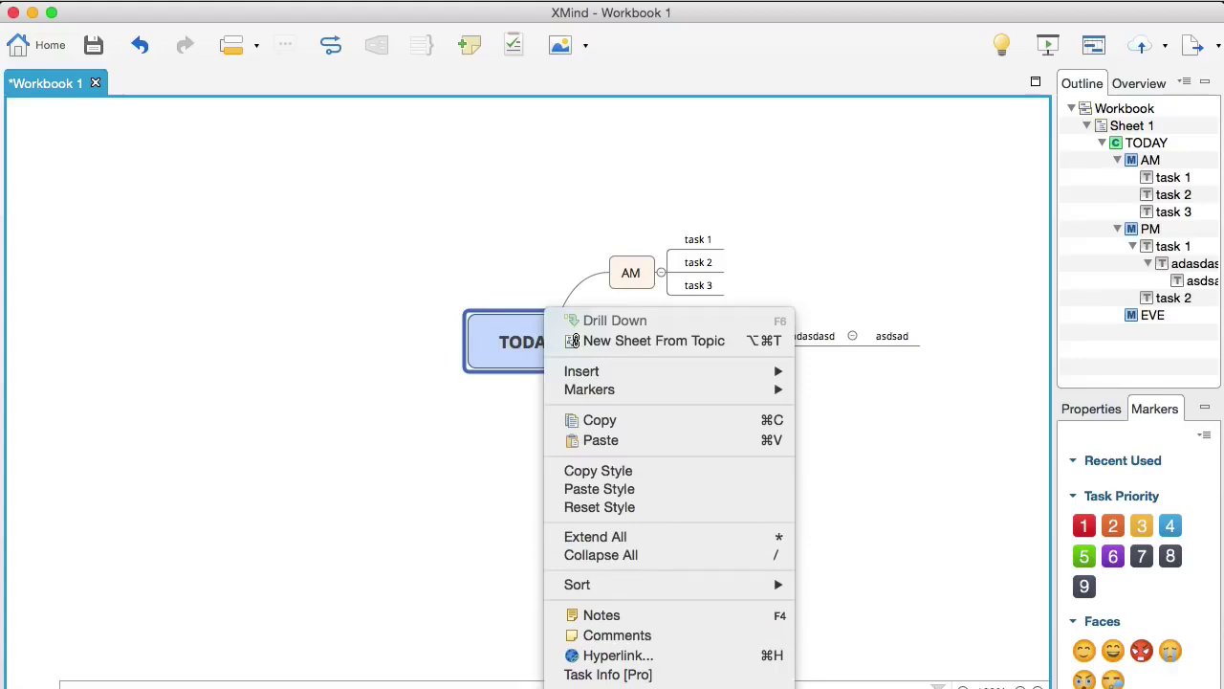
pyautogui.moveTo(669, 686)
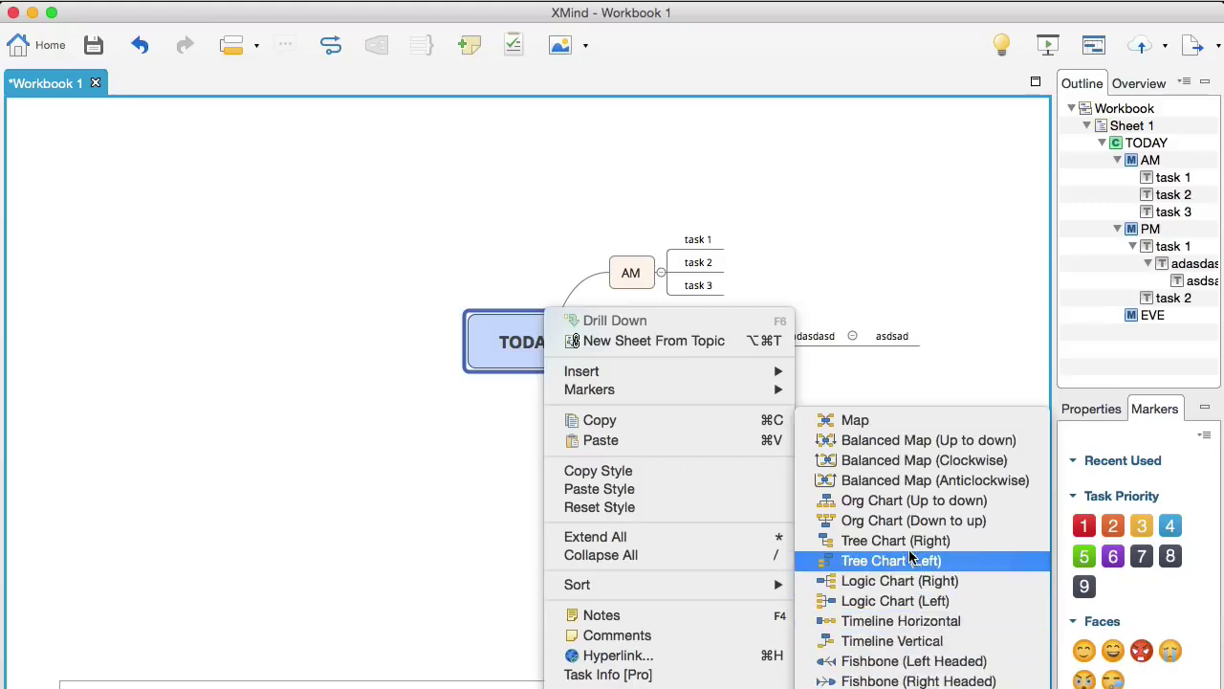
pyautogui.click(908, 500)
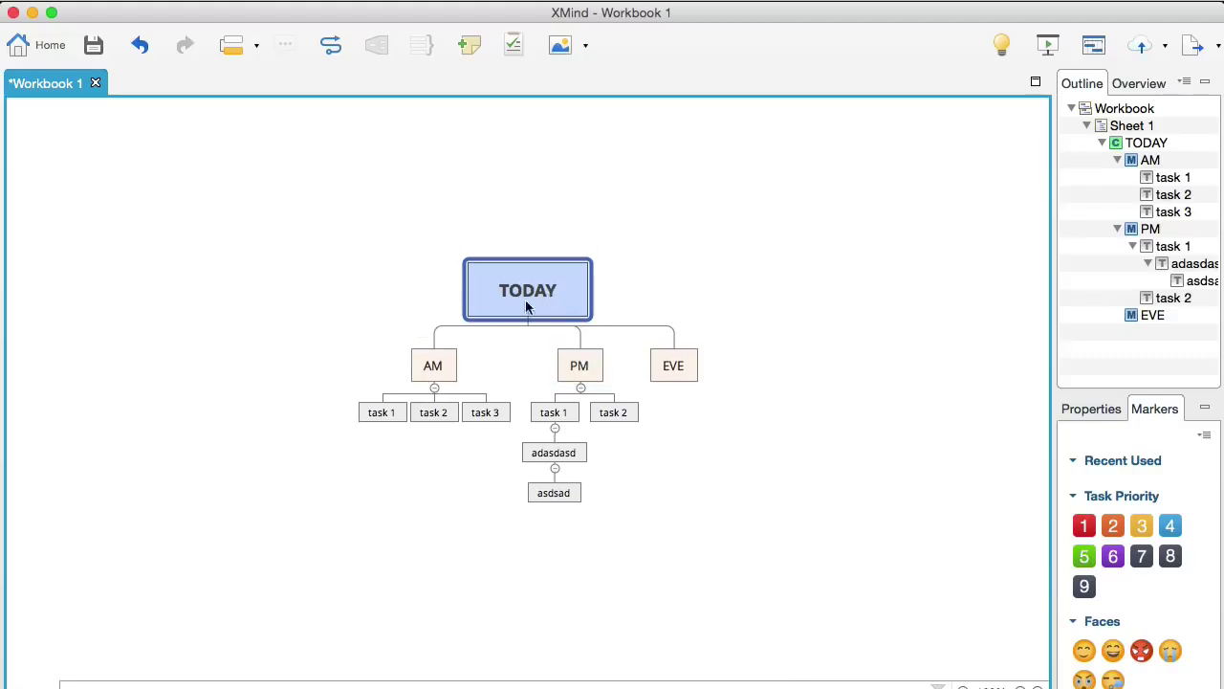
# Step: Add main topics thu, fri, sat and sun after EVE
pyautogui.click(441, 366)
pyautogui.press('Right')
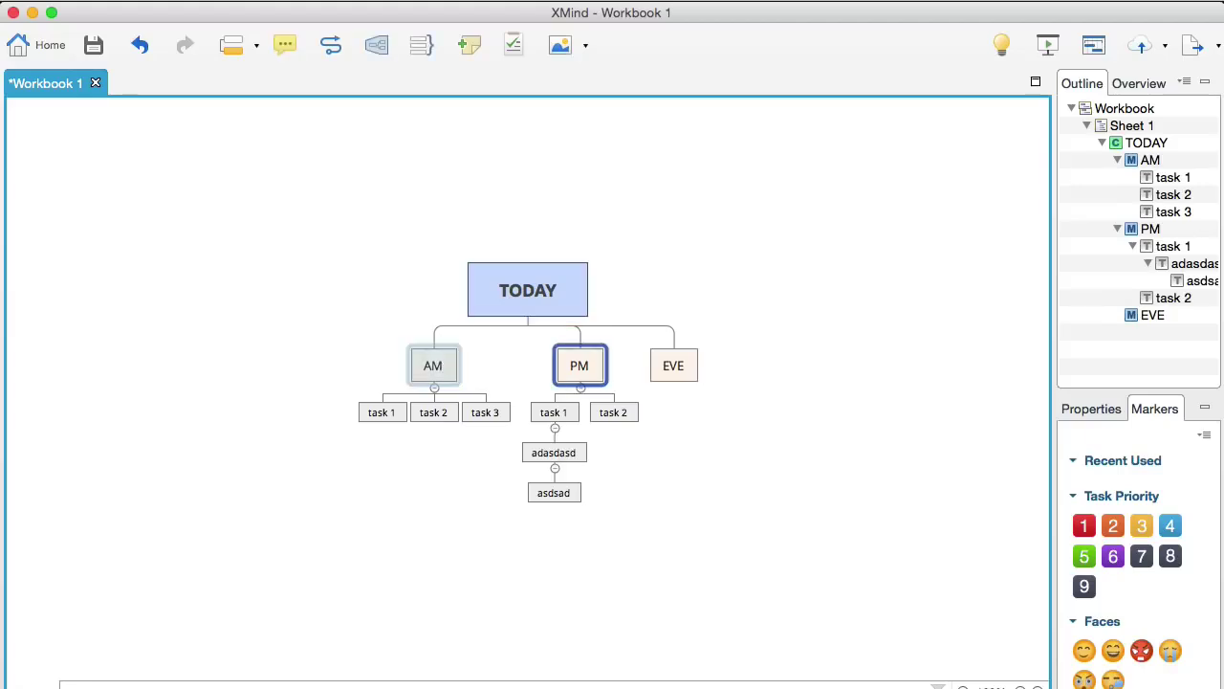
pyautogui.press('Right')
pyautogui.press('Return')
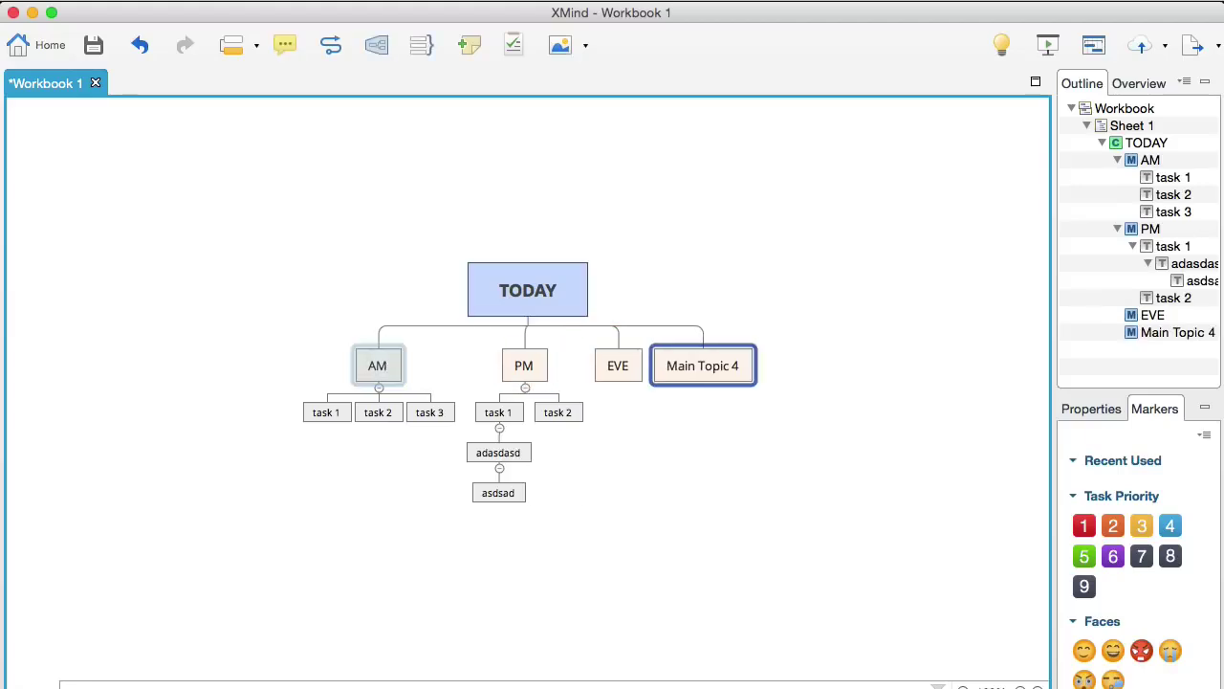
pyautogui.write('thu')
pyautogui.press('Return')
pyautogui.press('Return')
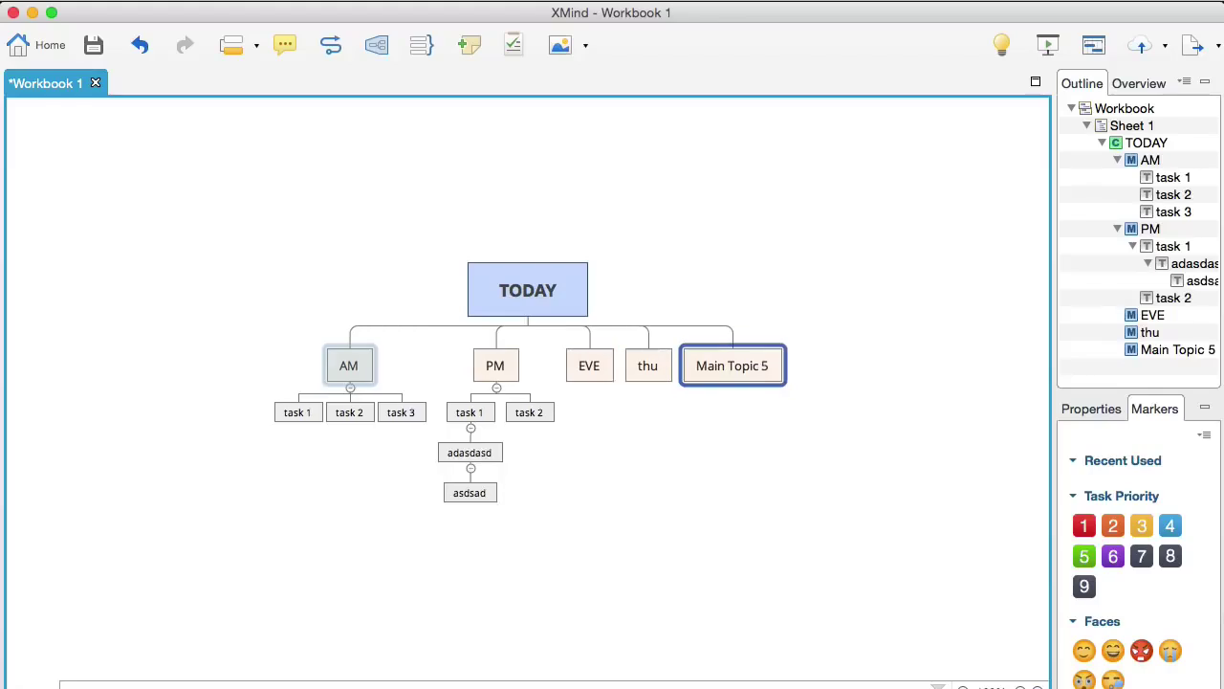
pyautogui.write('fri')
pyautogui.press('Return')
pyautogui.press('Return')
pyautogui.write('sat')
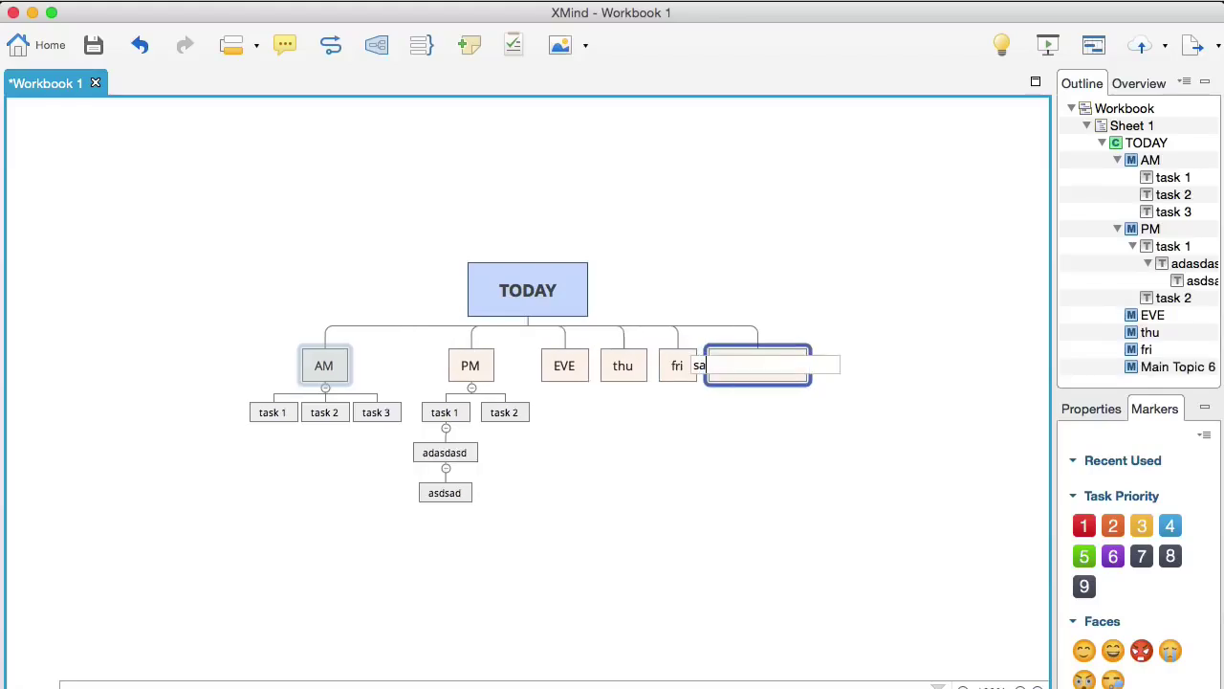
pyautogui.press('Return')
pyautogui.press('Return')
pyautogui.write('sun')
pyautogui.press('Return')
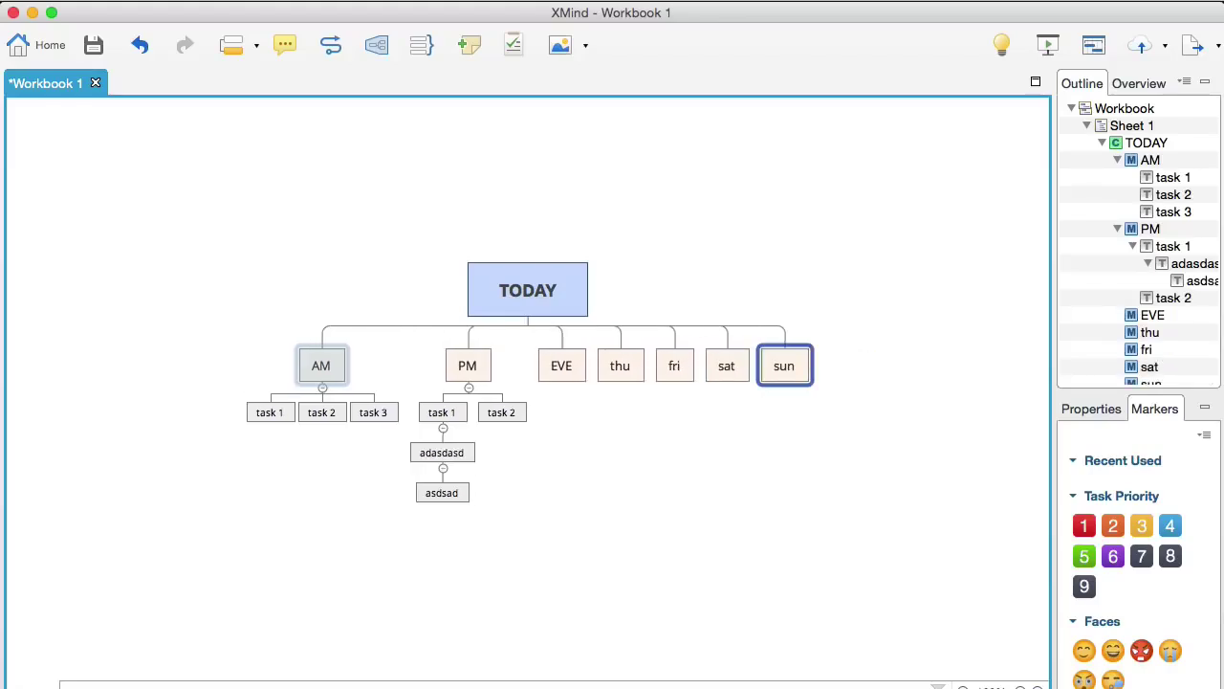
pyautogui.press('Left')
pyautogui.press('Left')
pyautogui.press('Left')
pyautogui.press('Left')
pyautogui.press('Left')
pyautogui.press('Left')
pyautogui.press('Right')
pyautogui.press('Right')
pyautogui.press('Right')
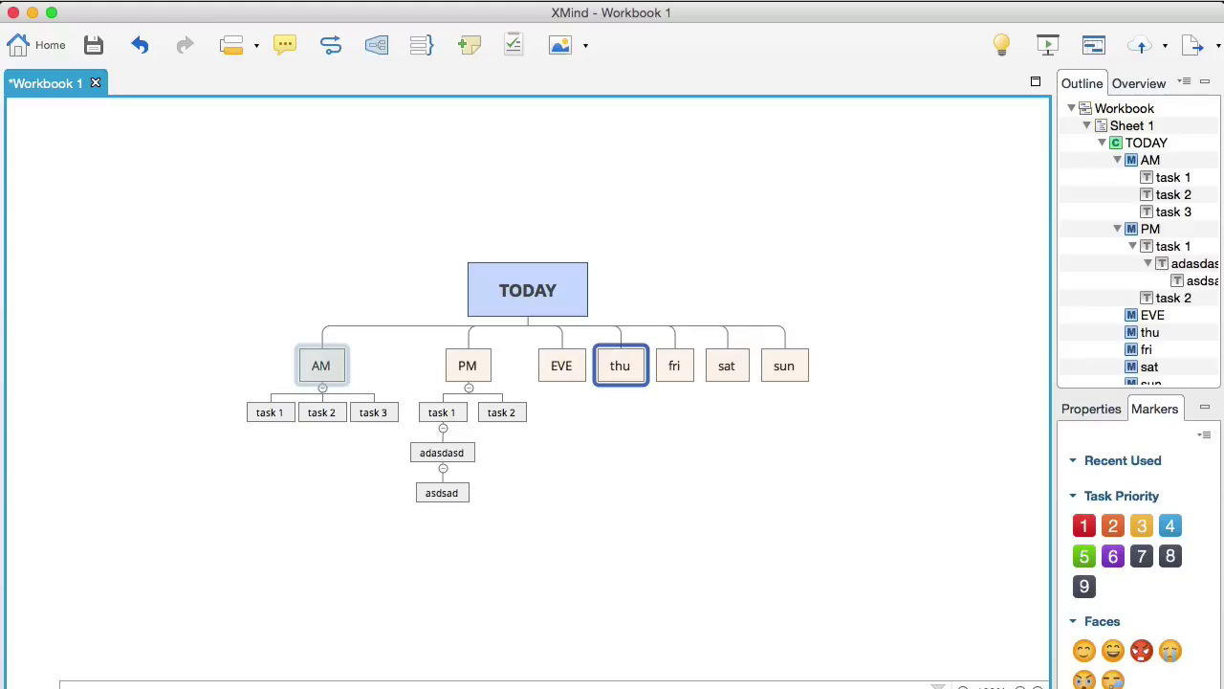
# Step: Give thu a Subtopic 1 holding three child subtopics
pyautogui.press('Tab')
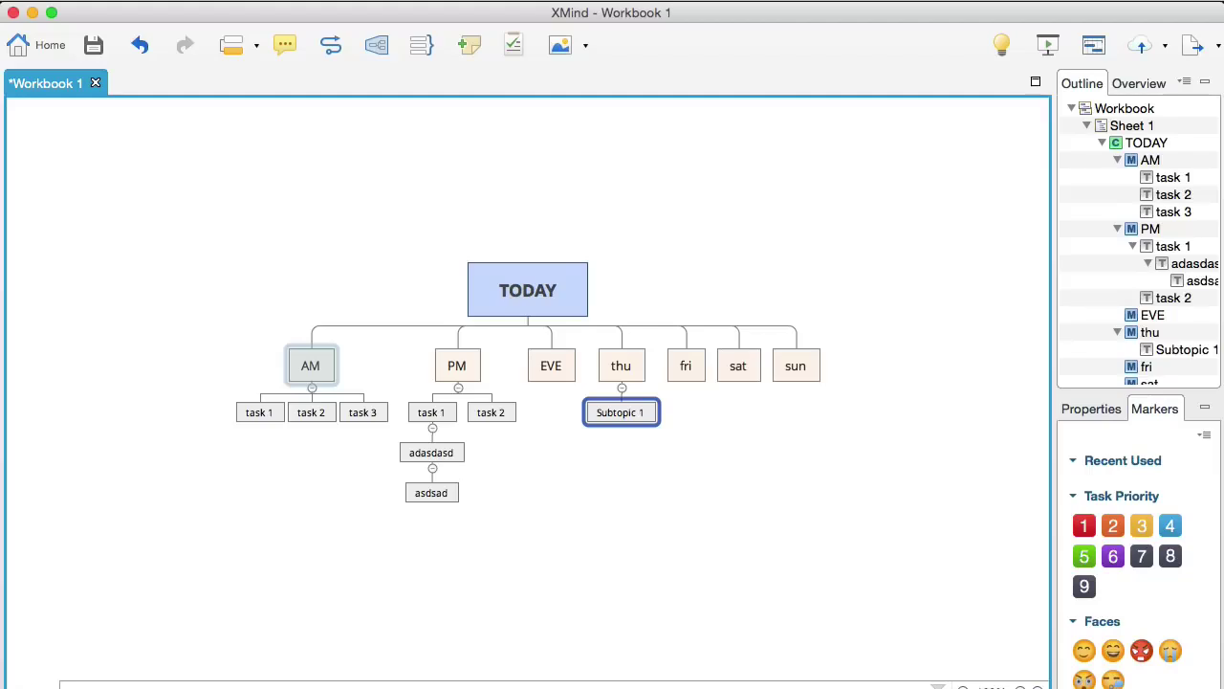
pyautogui.press('Tab')
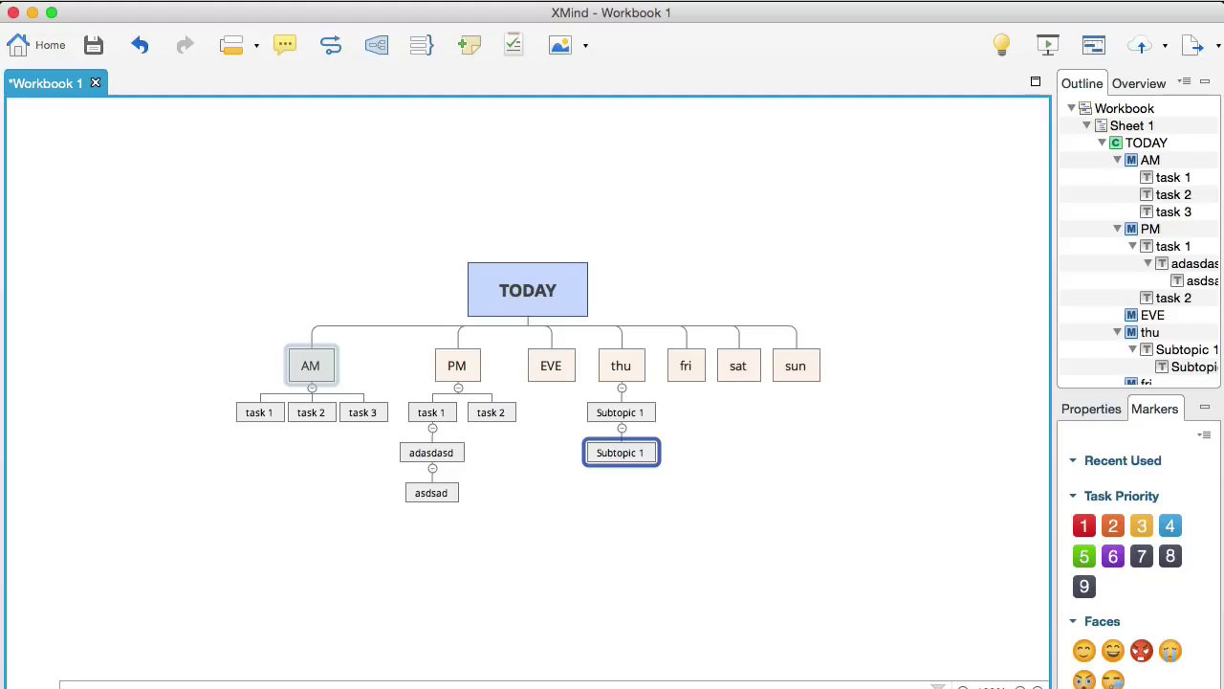
pyautogui.press('Return')
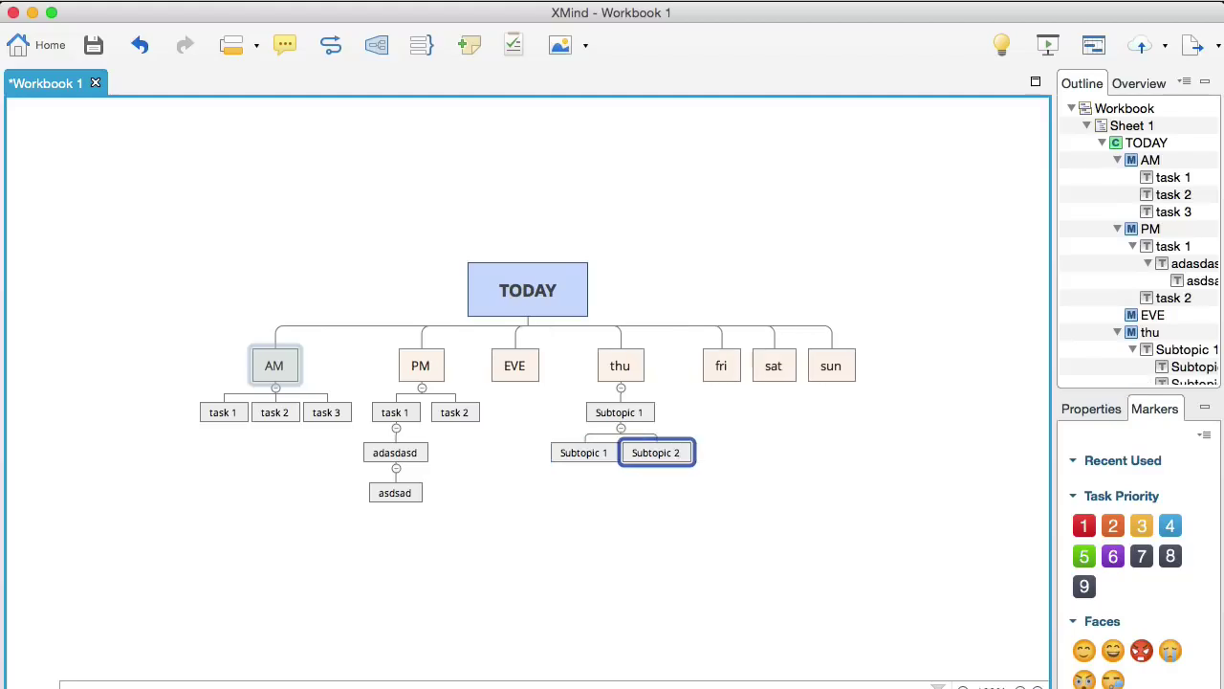
pyautogui.press('Return')
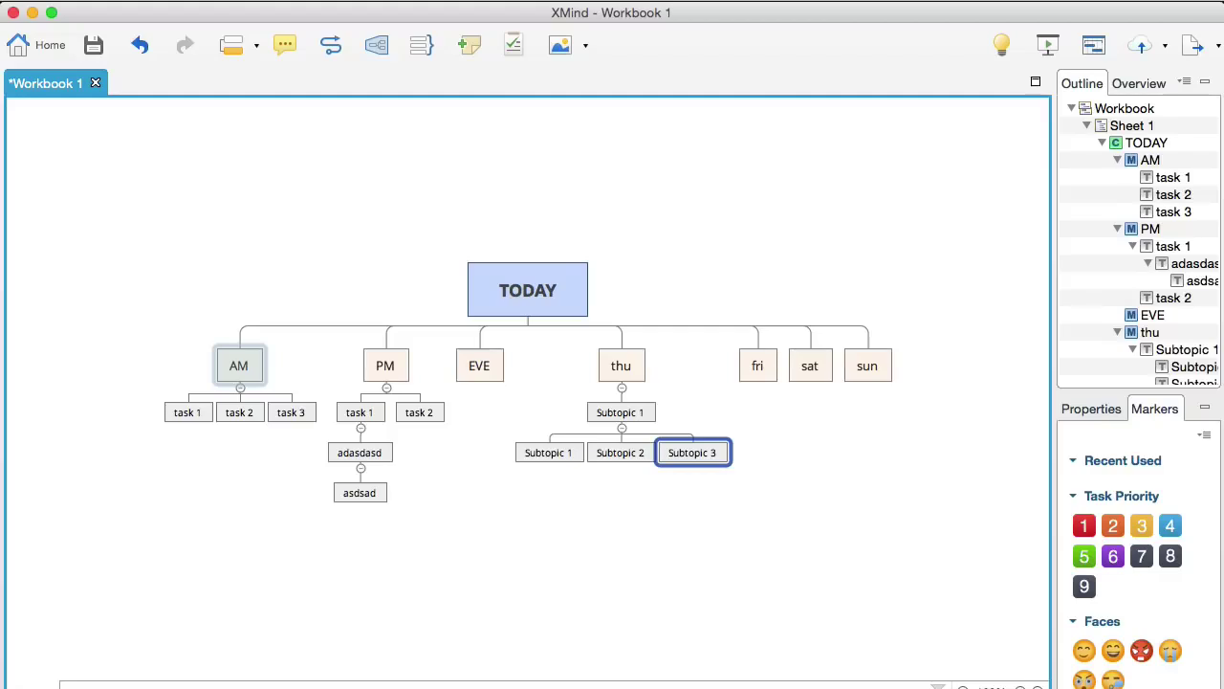
# Step: Add Subtopic 2 under thu with a single child subtopic
pyautogui.click(620, 412)
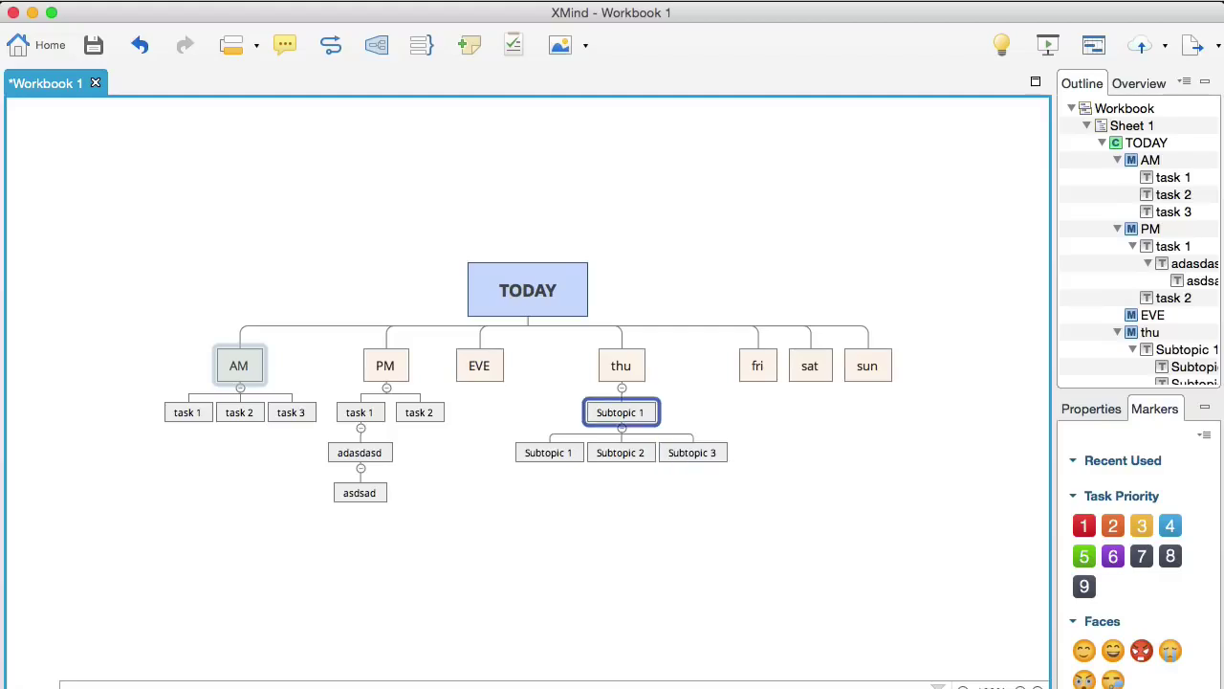
pyautogui.press('Return')
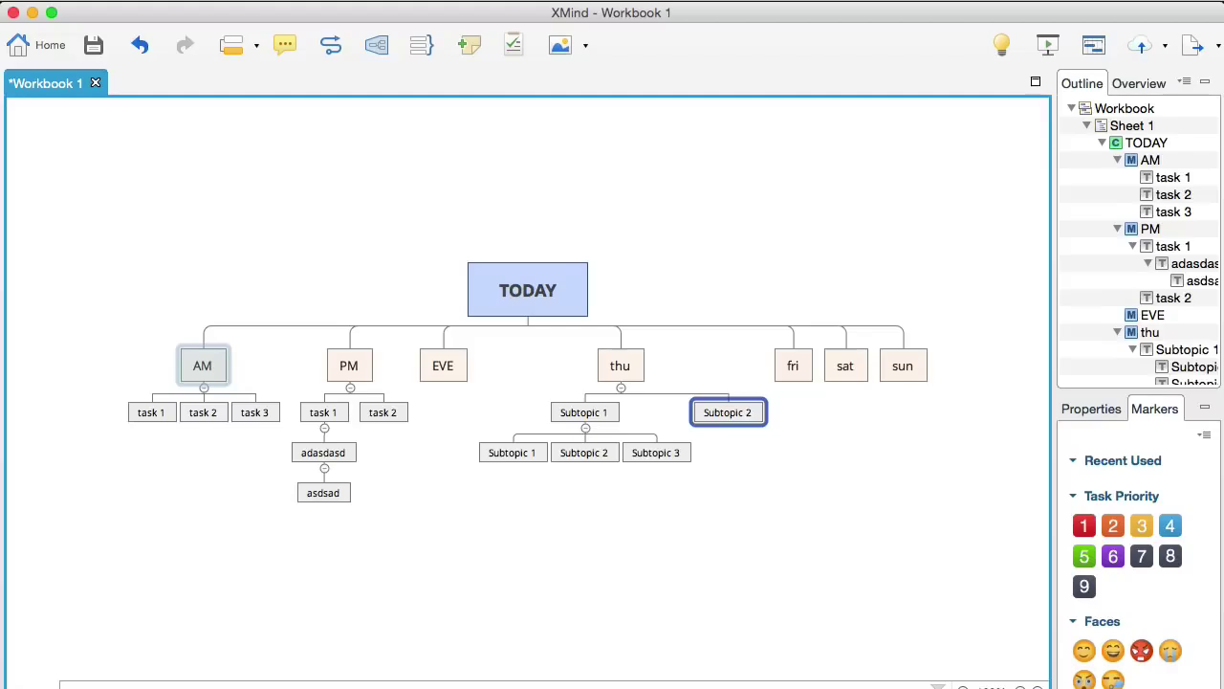
pyautogui.press('Tab')
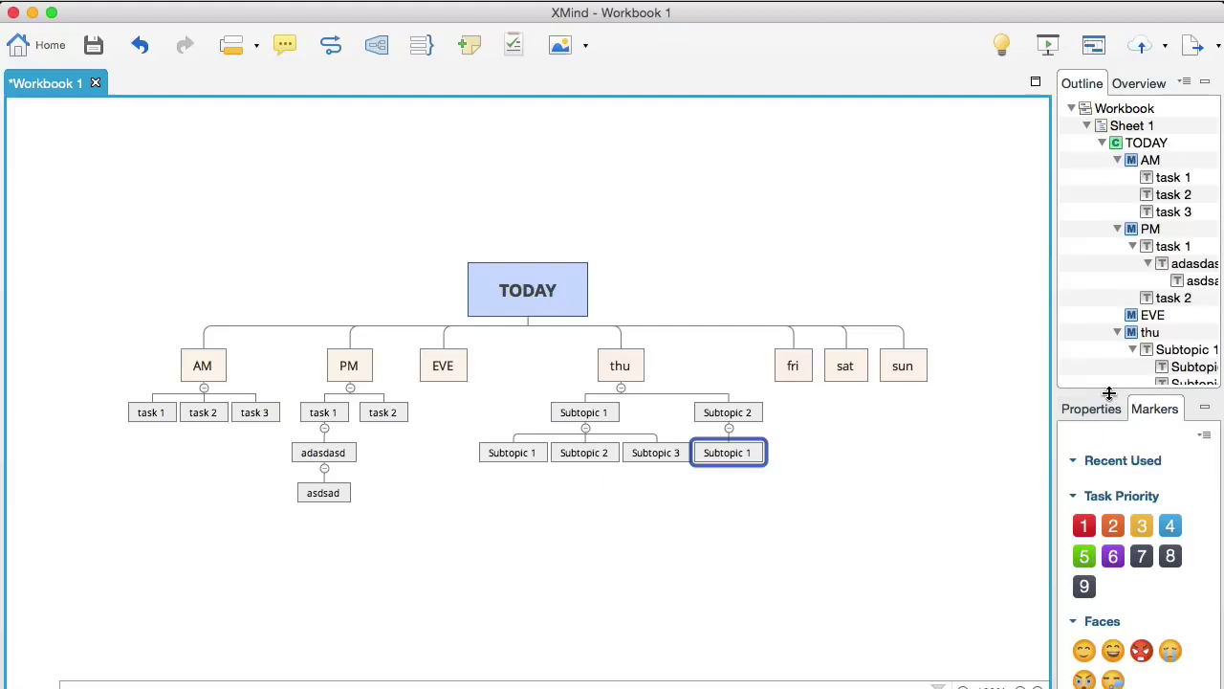
# Step: Put a red flag on Subtopic 2's child and a blue flag on thu's first Subtopic 1
pyautogui.moveTo(1109, 393); pyautogui.dragTo(1101, 174)
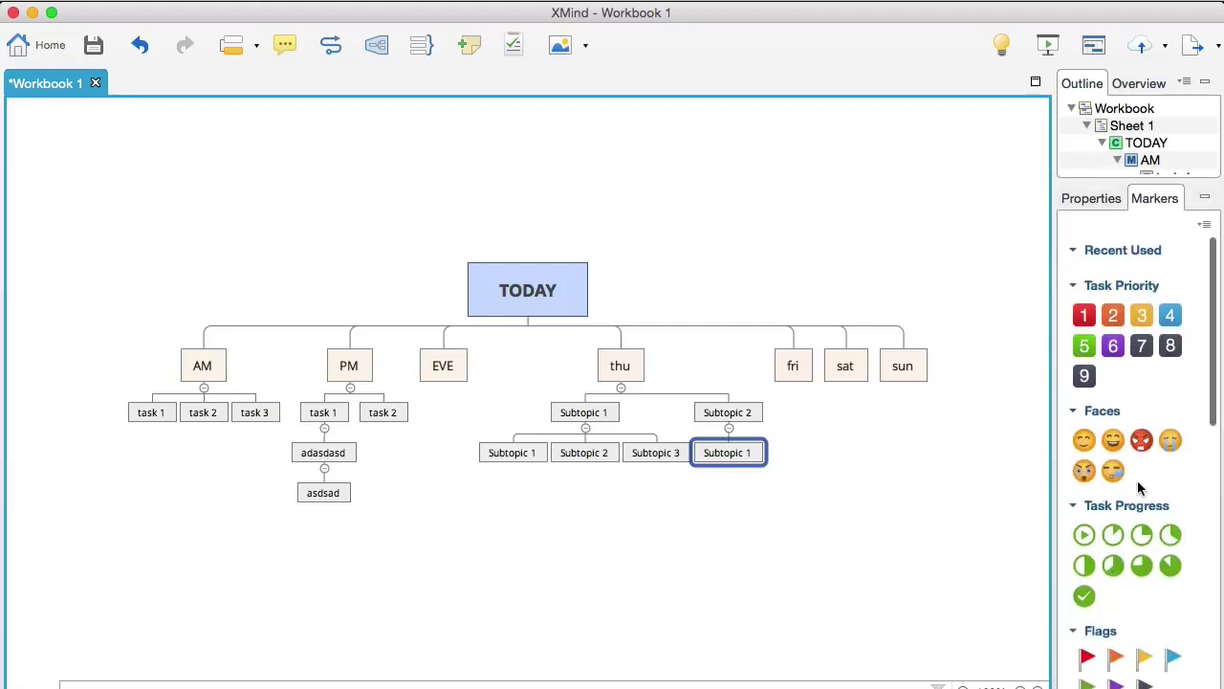
pyautogui.scroll(-4, 1147, 509)
pyautogui.scroll(-5, 1147, 509)
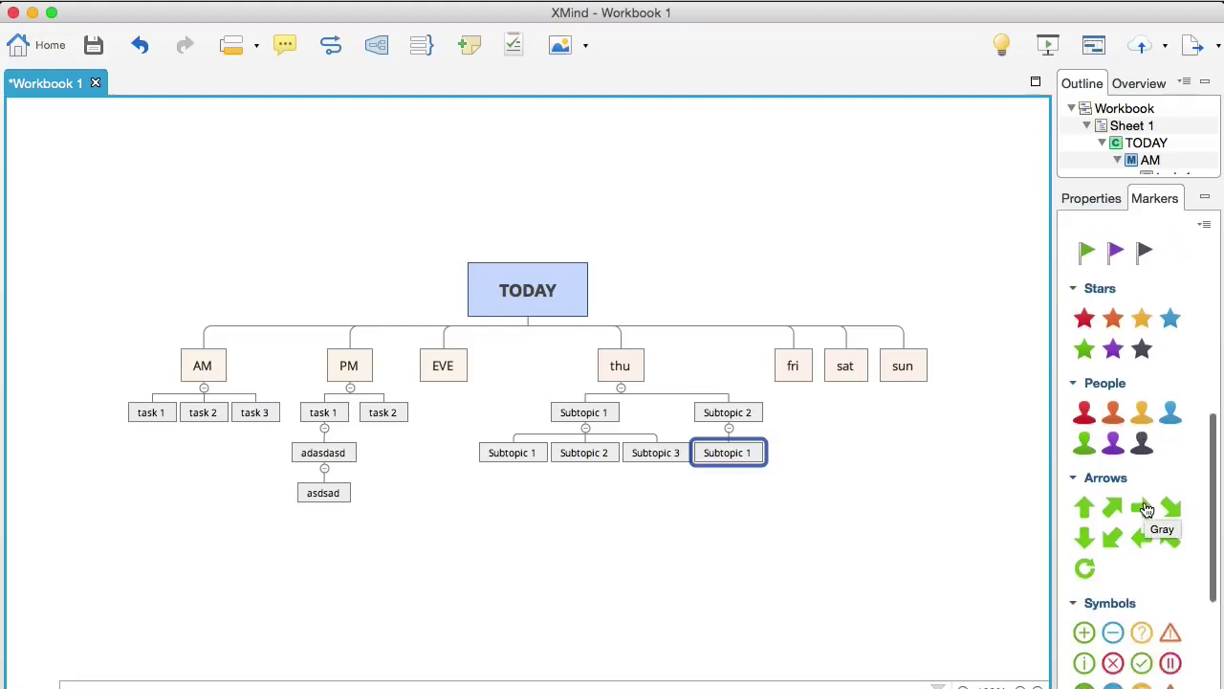
pyautogui.scroll(4, 1147, 509)
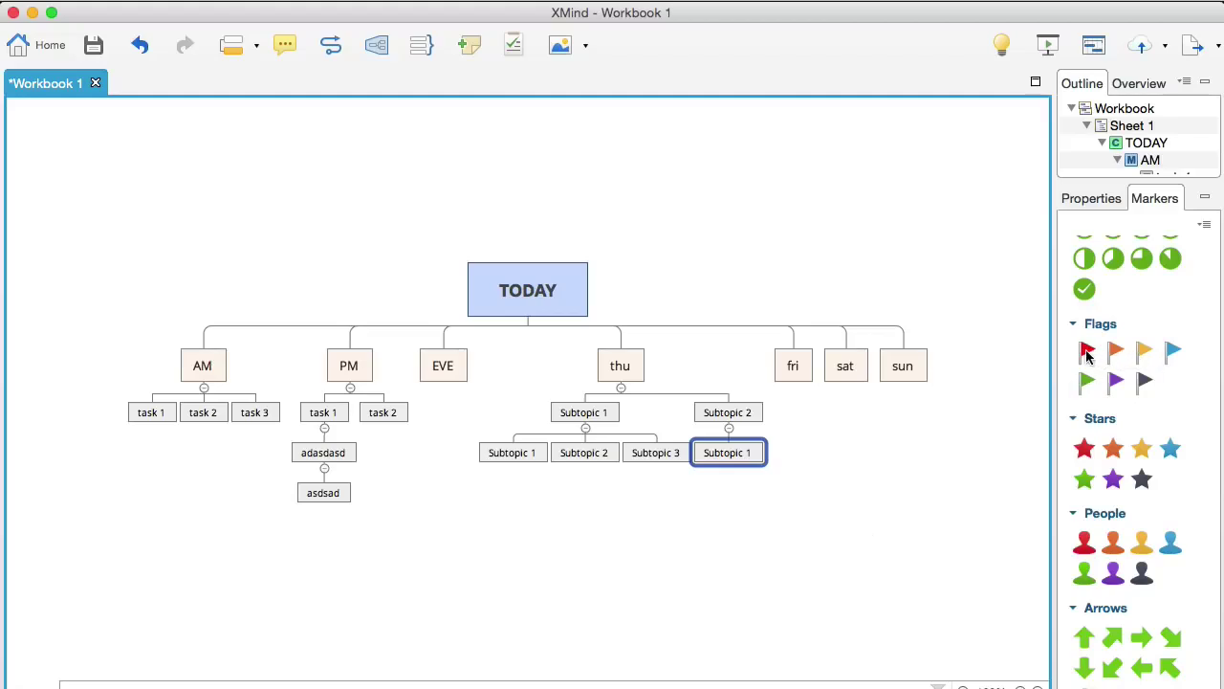
pyautogui.moveTo(1088, 351); pyautogui.dragTo(708, 452)
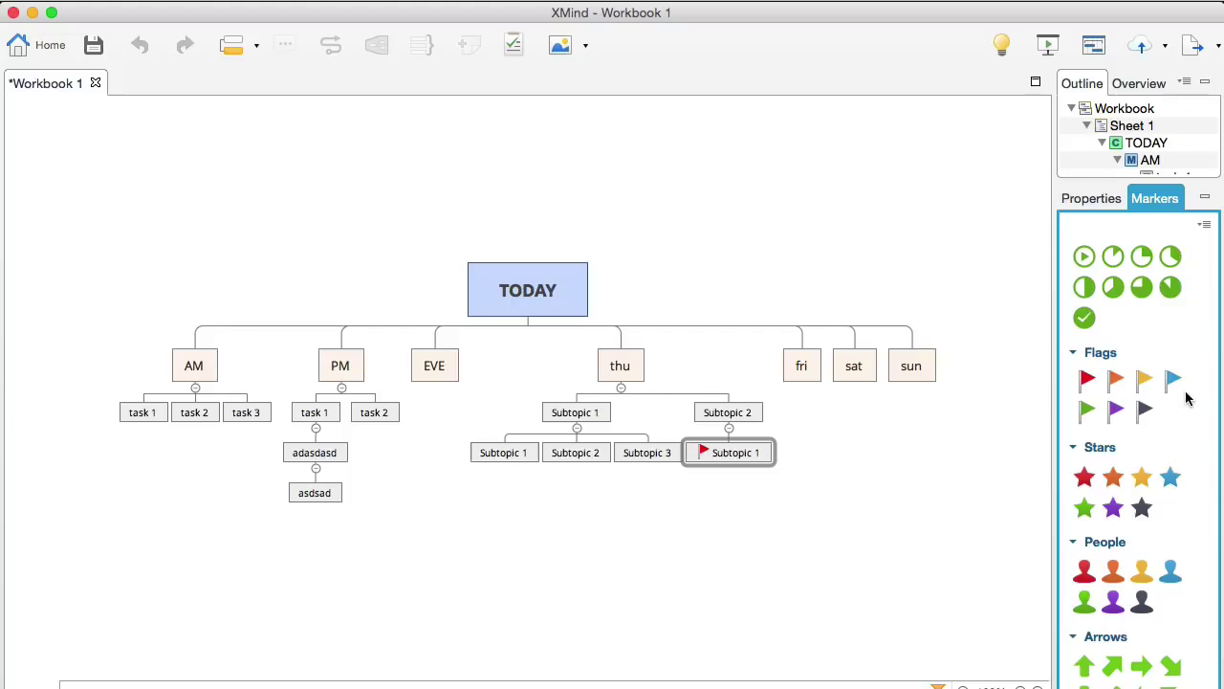
pyautogui.moveTo(1175, 383); pyautogui.dragTo(509, 451)
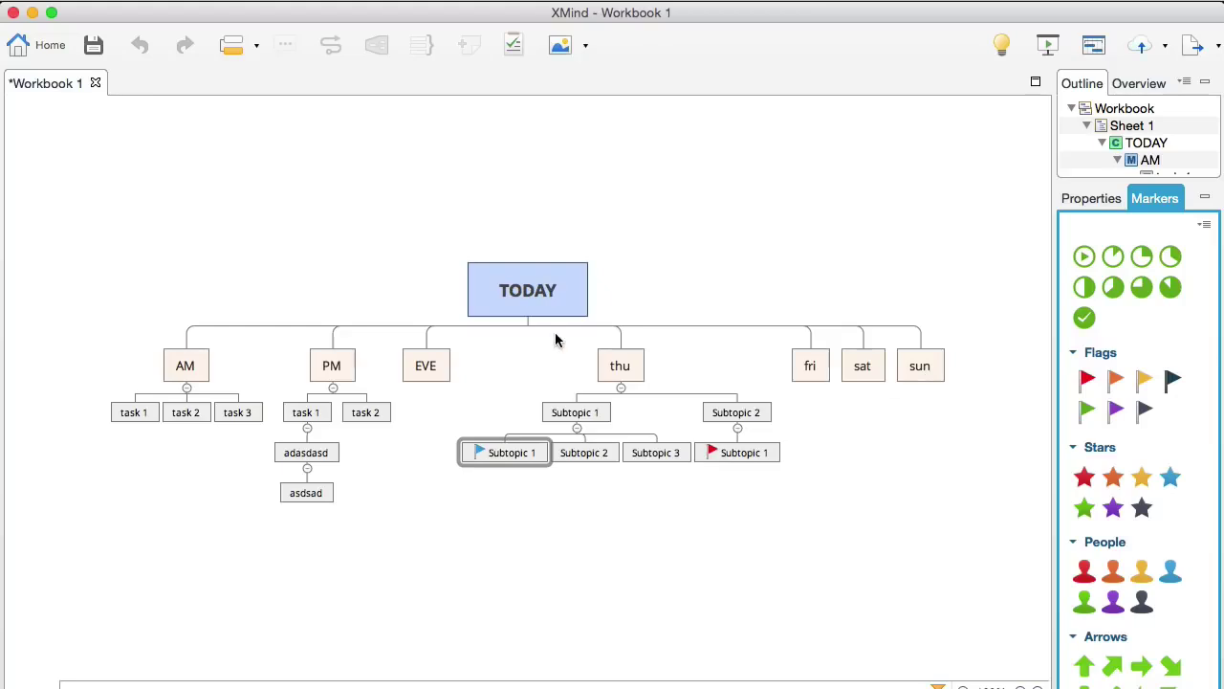
# Step: Switch the TODAY map's structure to Logic Chart (Right)
pyautogui.rightClick(498, 277)
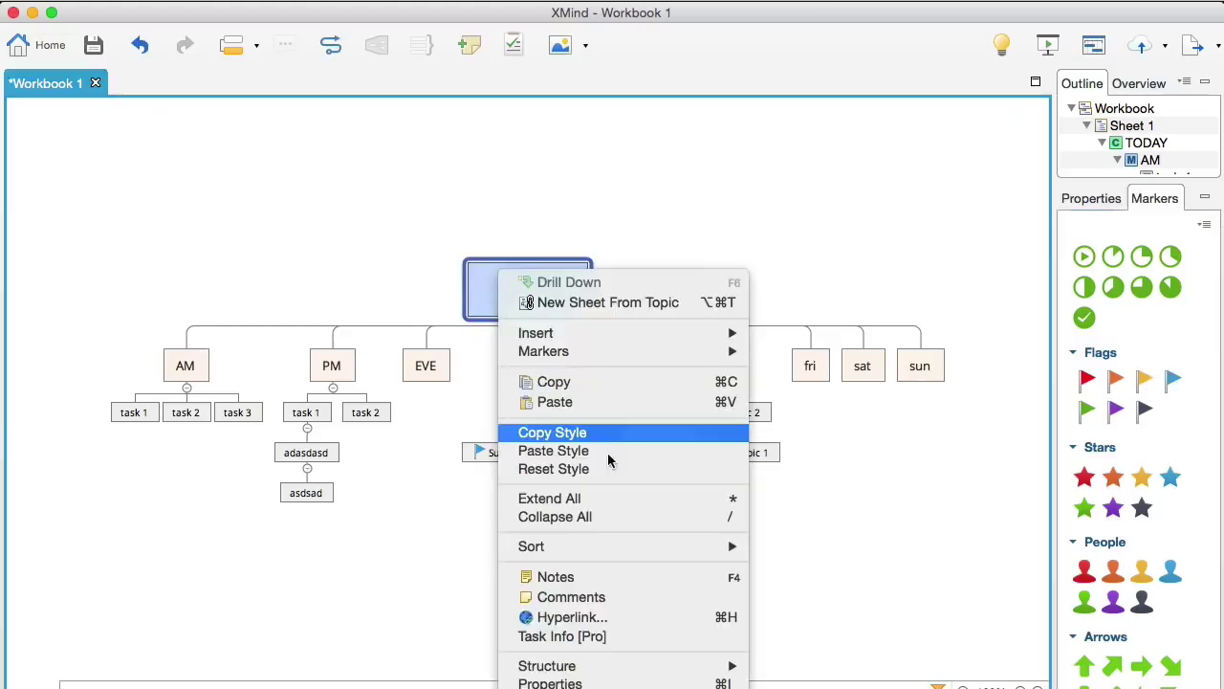
pyautogui.moveTo(608, 667)
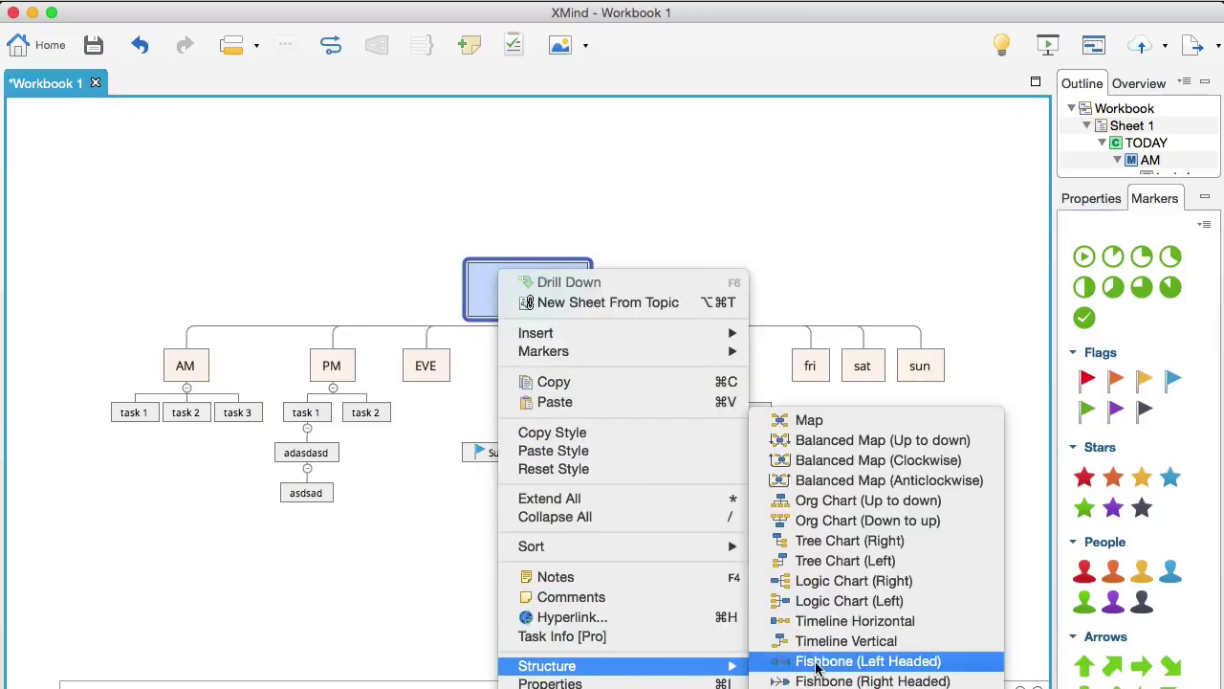
pyautogui.click(841, 581)
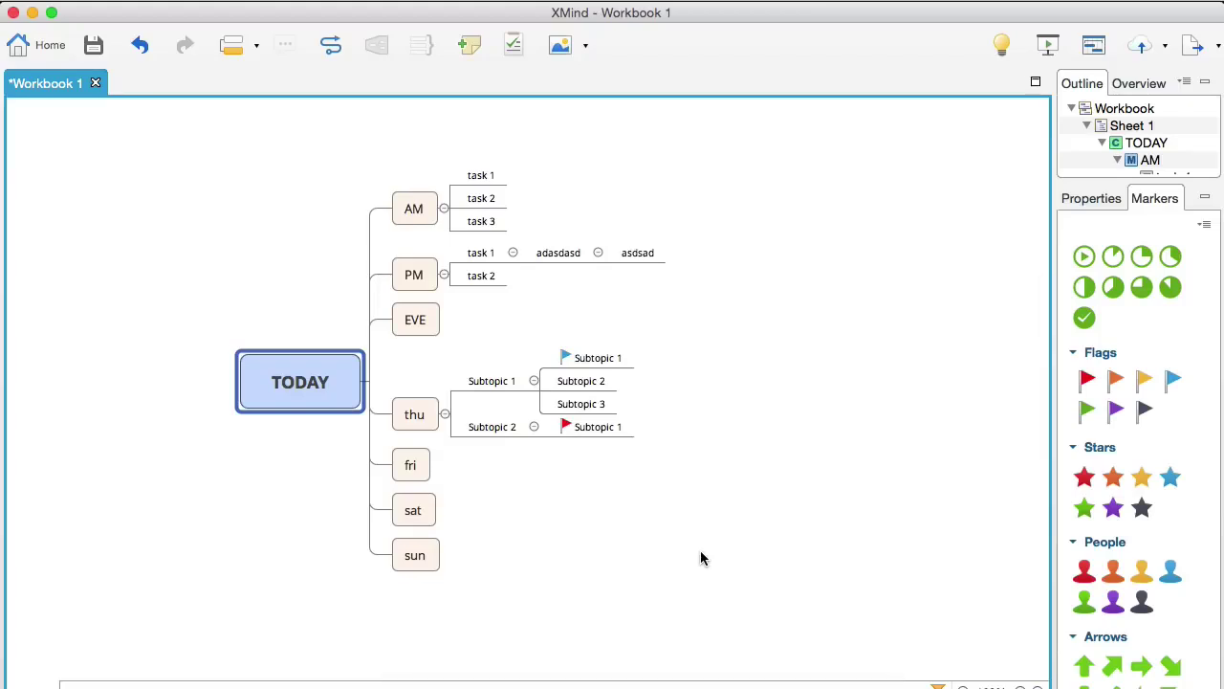
# Step: Rename the AM and PM topics to mod 1 and mod 2
pyautogui.click(418, 214)
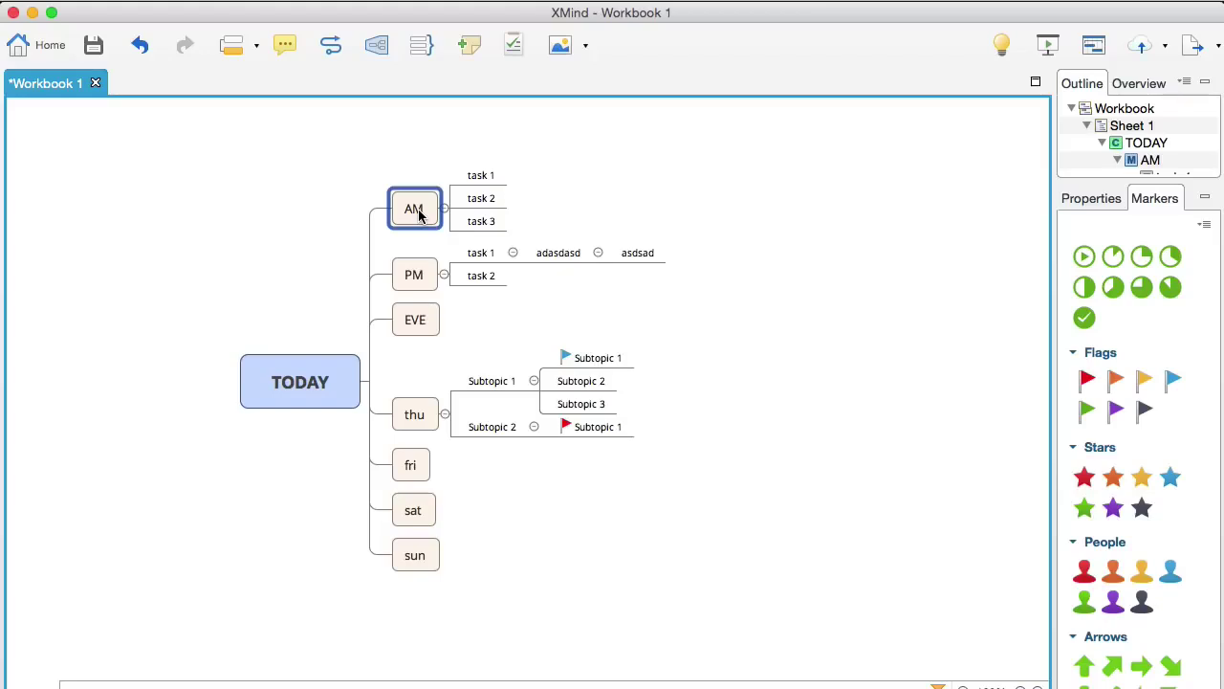
pyautogui.write('mod 1')
pyautogui.press('Return')
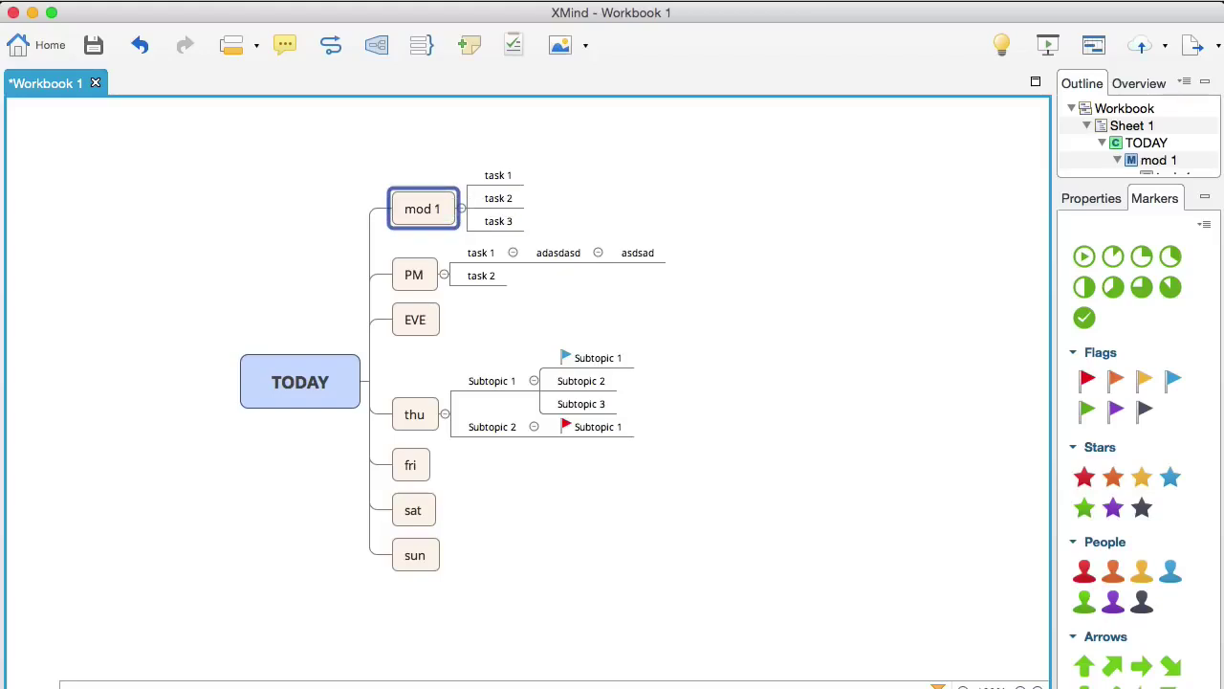
pyautogui.press('Down')
pyautogui.write('mod 2')
pyautogui.press('Return')
pyautogui.press('Return')
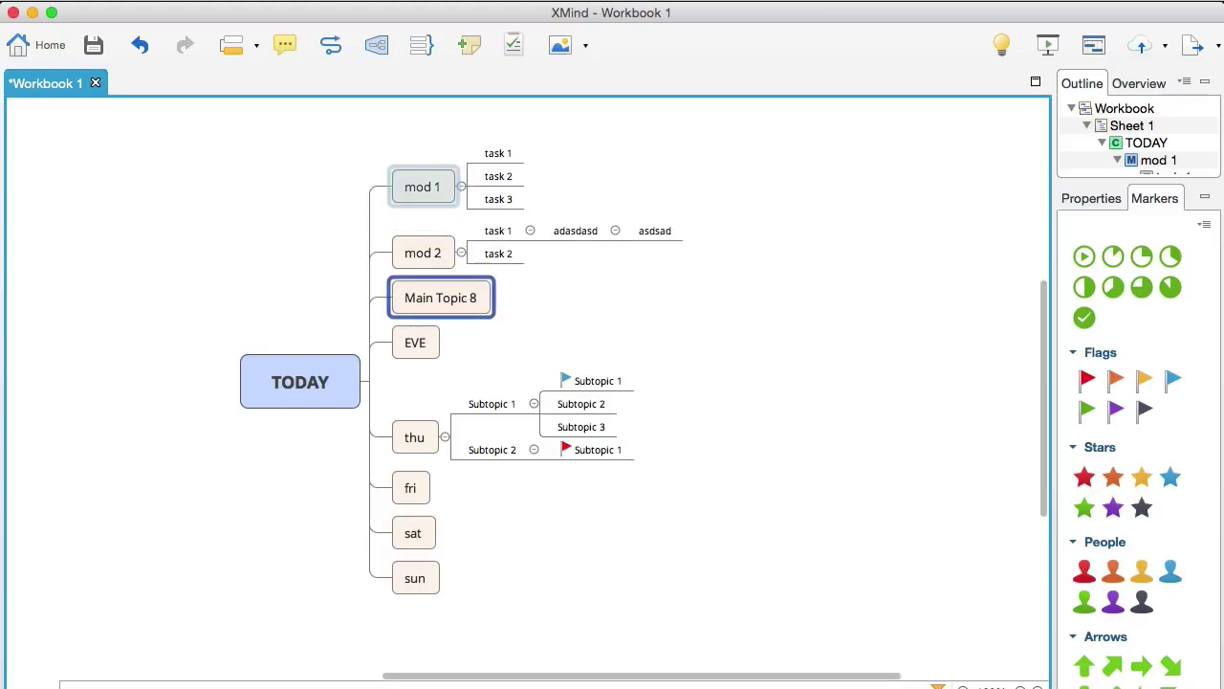
# Step: Name the new topic mod 3, rename EVE to mod 4, then return to mod 1
pyautogui.write('mod 3')
pyautogui.press('Return')
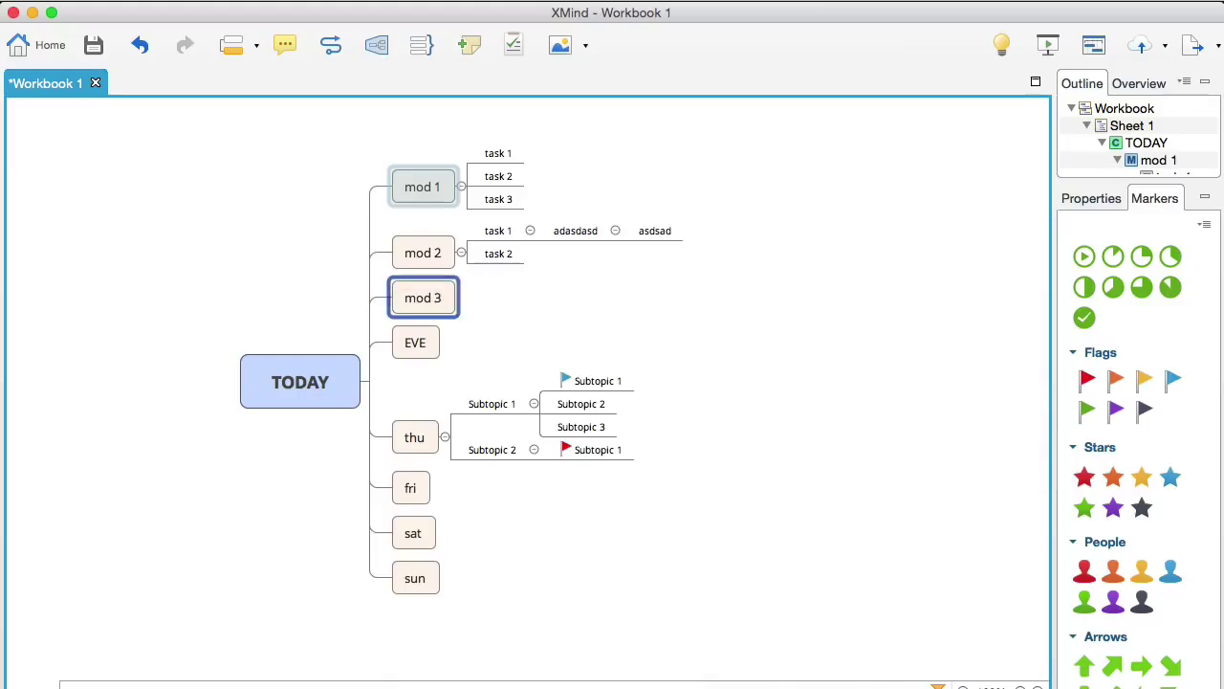
pyautogui.press('Down')
pyautogui.write('mod 4')
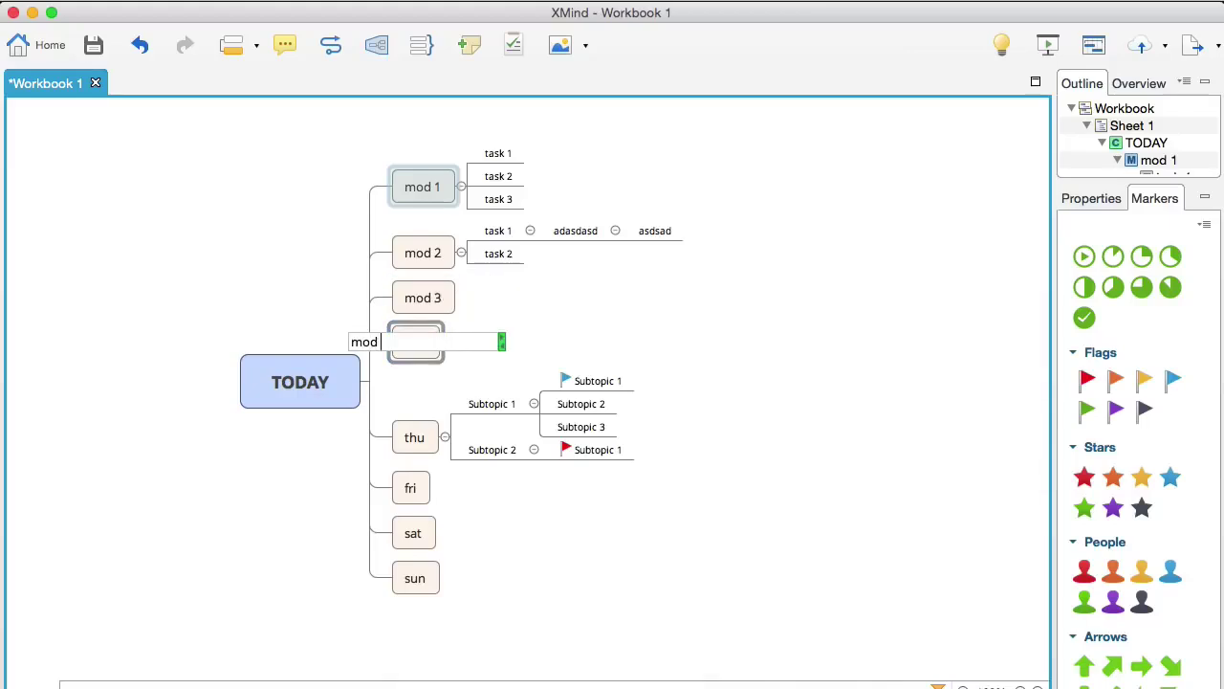
pyautogui.press('Return')
pyautogui.press('Up')
pyautogui.press('Up')
pyautogui.press('Up')
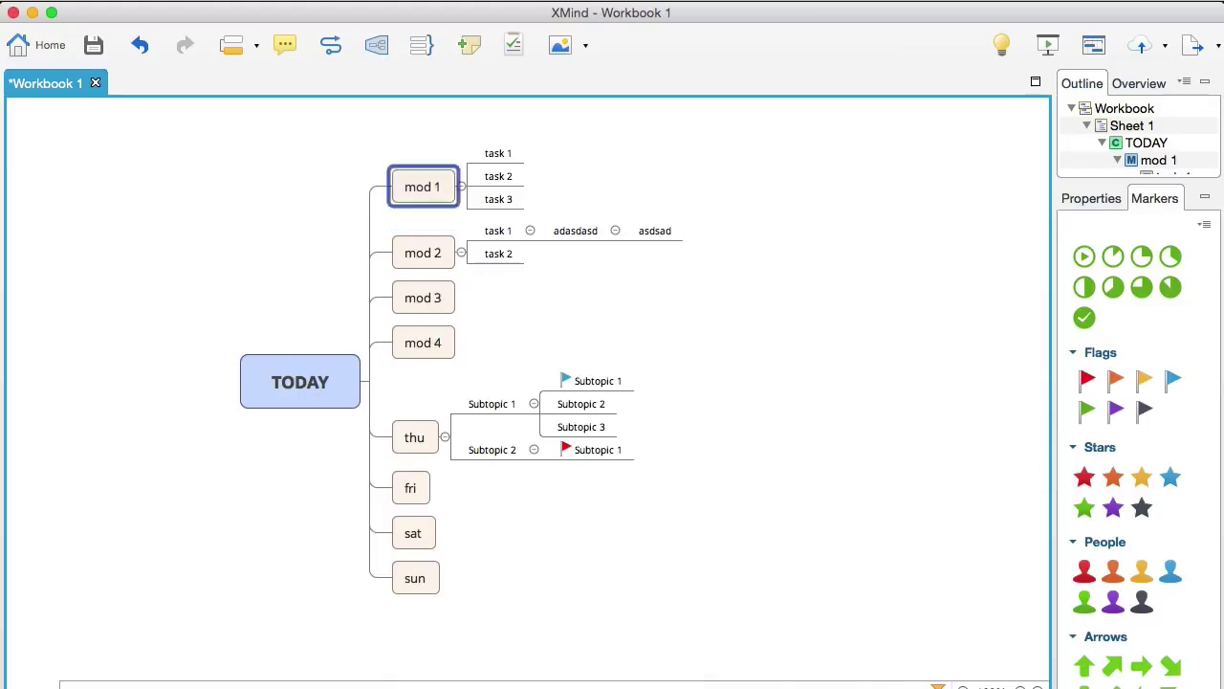
pyautogui.press('Right')
pyautogui.press('Down')
pyautogui.press('Left')
# Step: Give tasks 1, 2 and 3 under mod 1 the Start progress marker
pyautogui.press('Right')
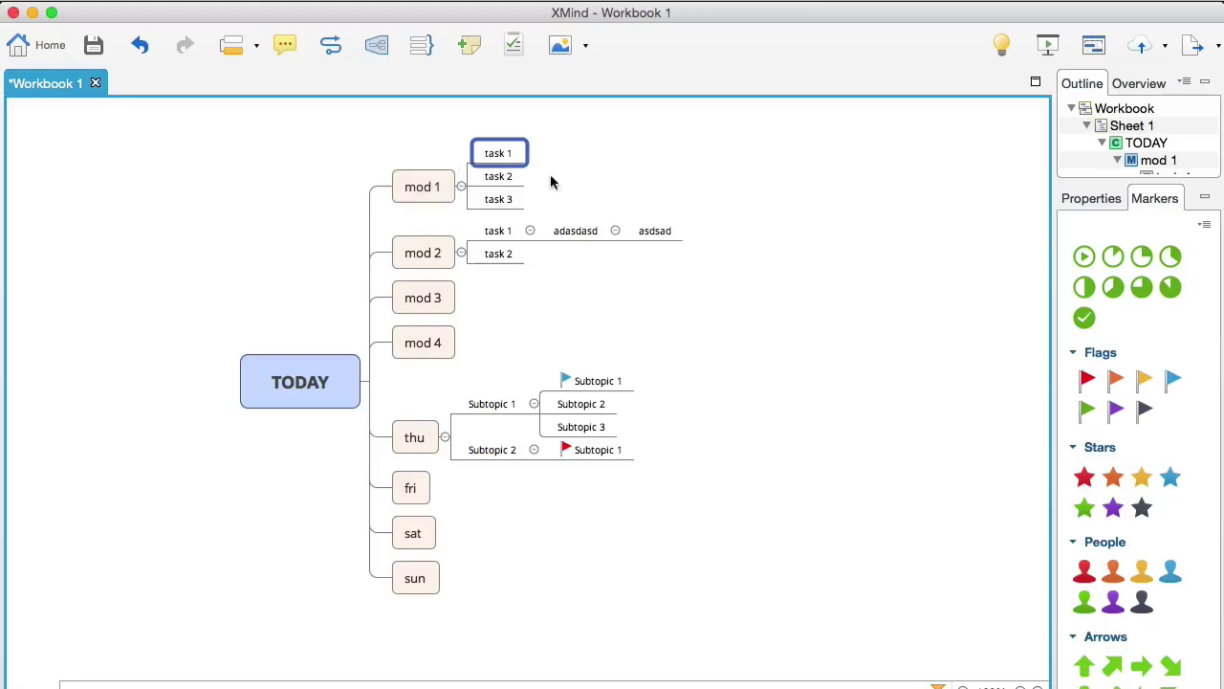
pyautogui.click(1084, 256)
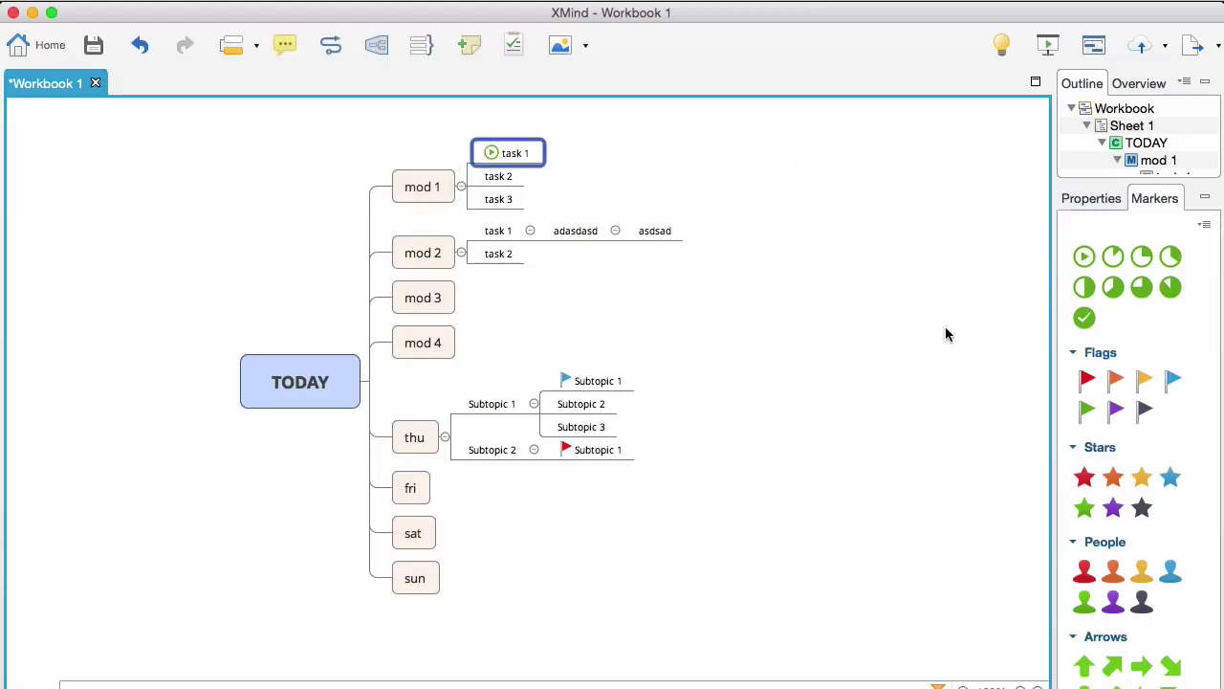
pyautogui.press('Down')
pyautogui.click(1084, 256)
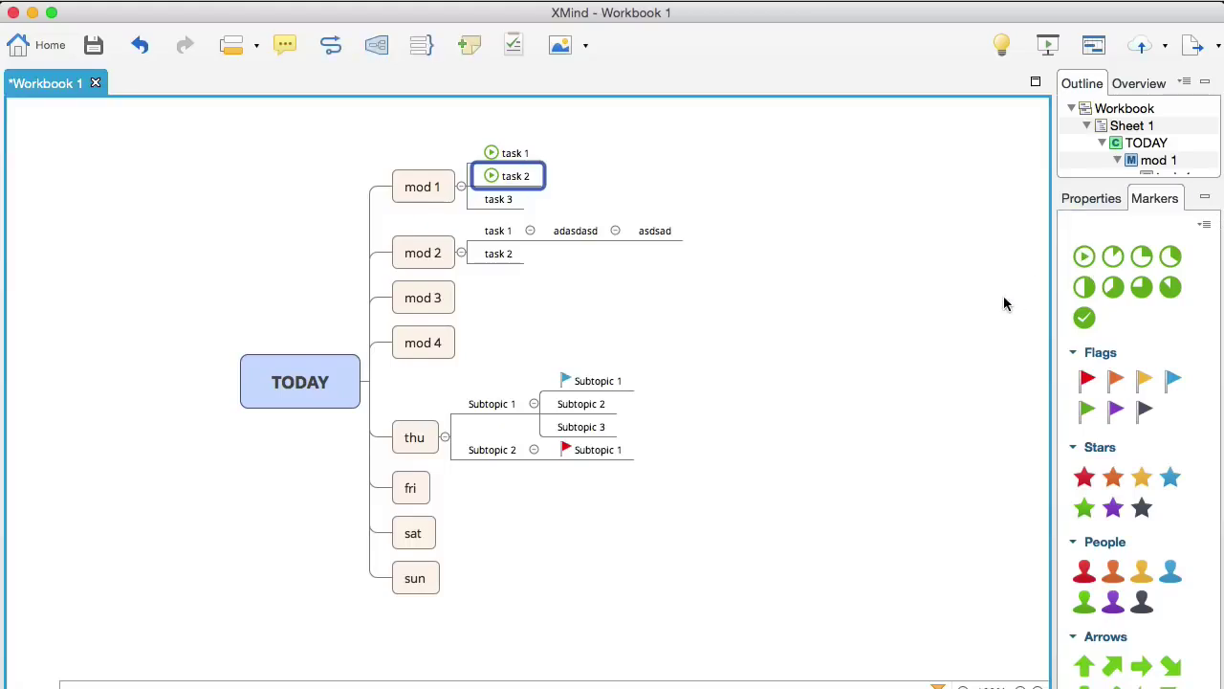
pyautogui.press('Down')
pyautogui.click(1083, 256)
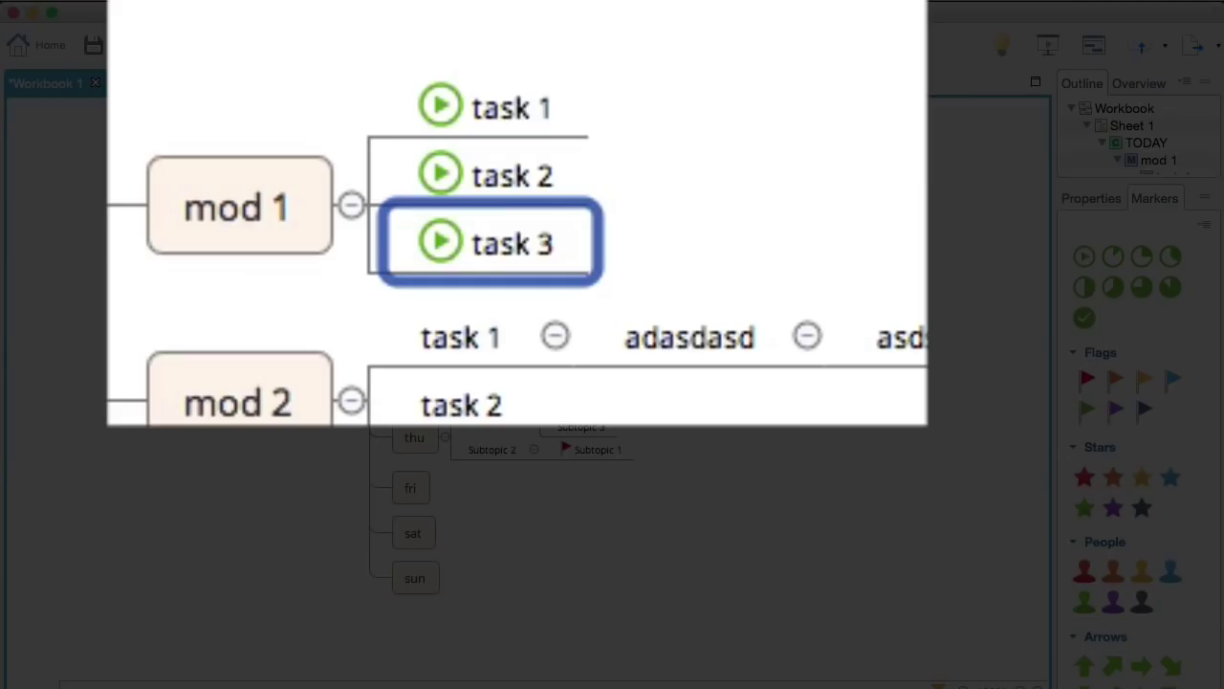
# Step: Change task 1's marker to a partial-progress pie marker
pyautogui.click(506, 120)
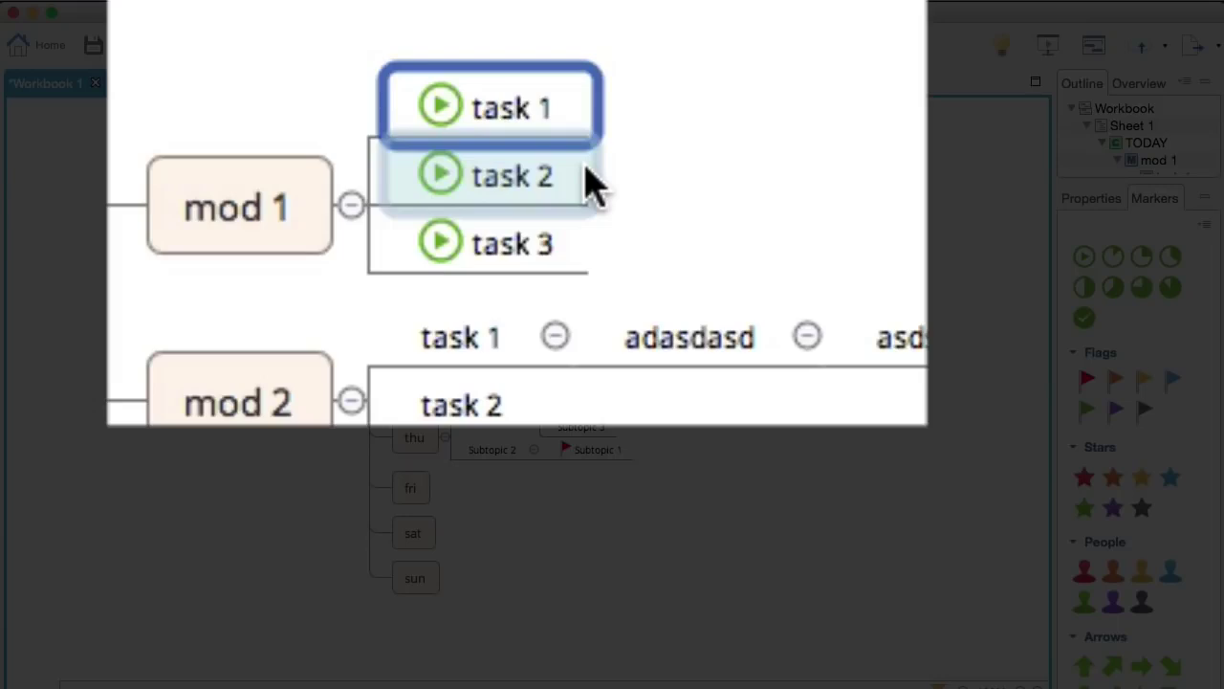
pyautogui.click(1113, 287)
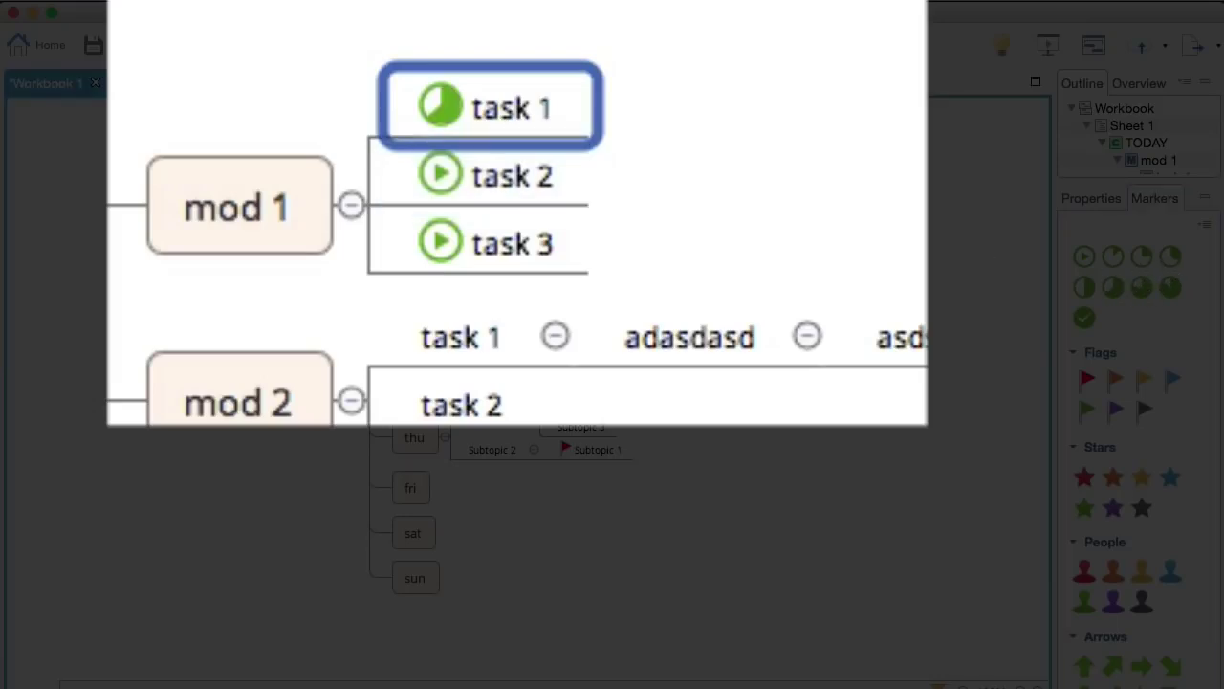
pyautogui.click(592, 201)
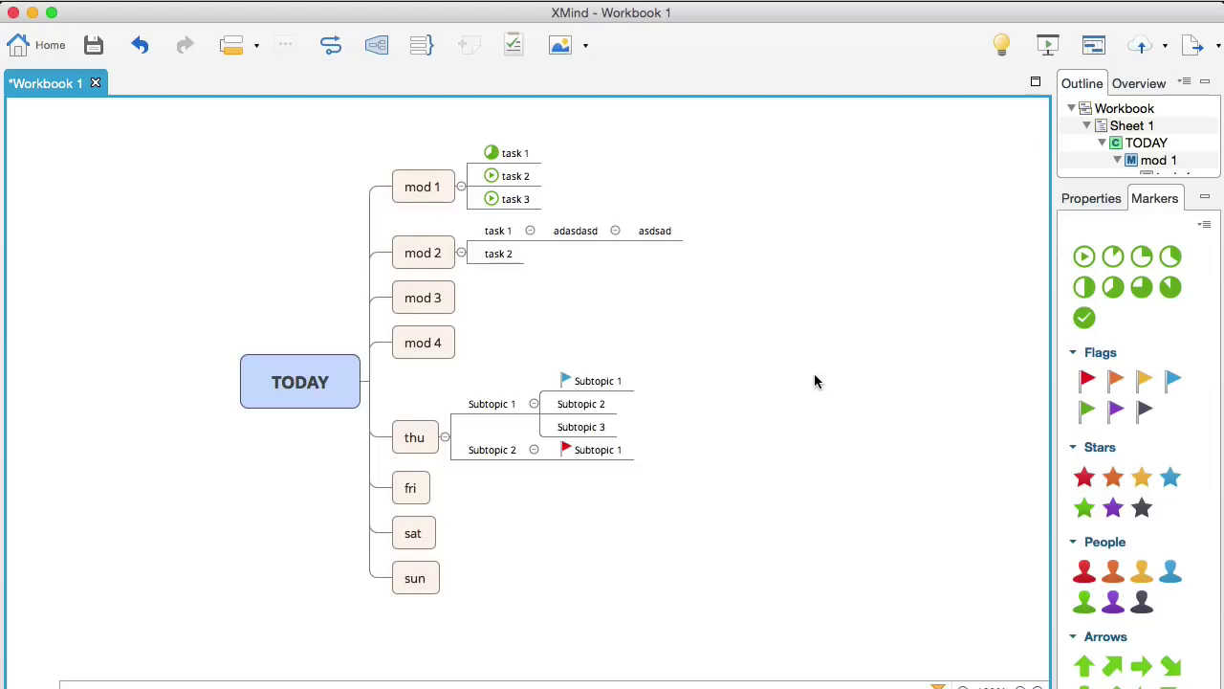
# Step: Set the TODAY topic's structure to Org Chart (Up to down)
pyautogui.click(326, 377)
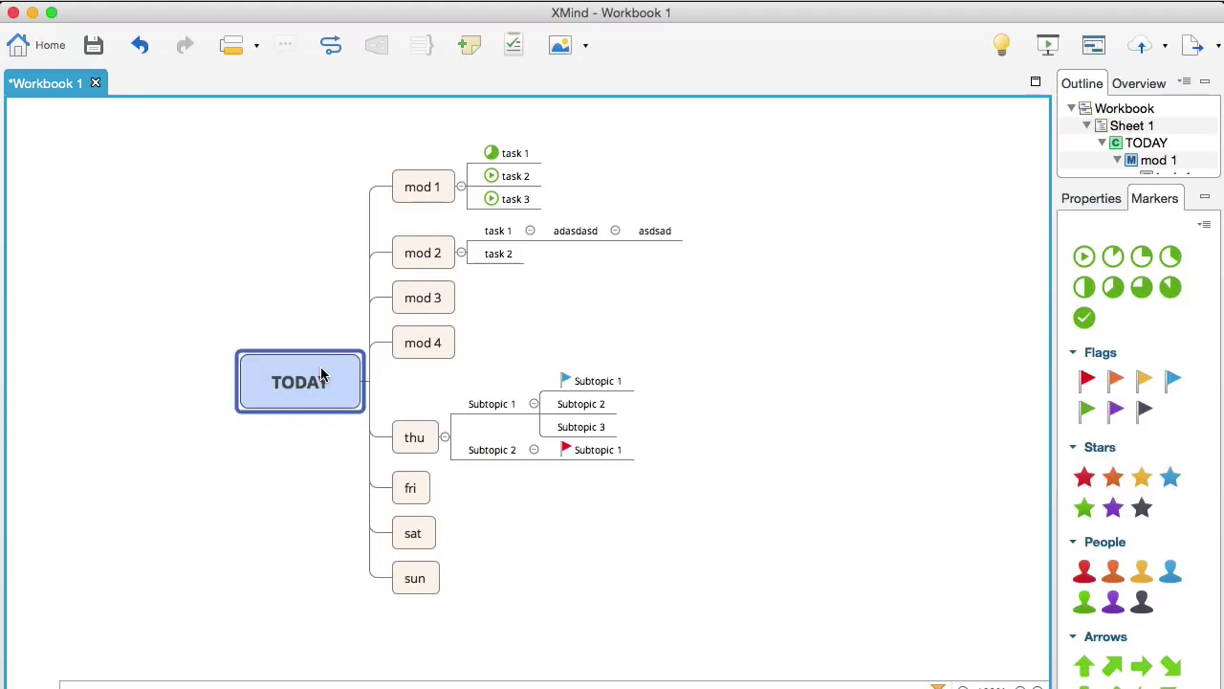
pyautogui.rightClick(332, 395)
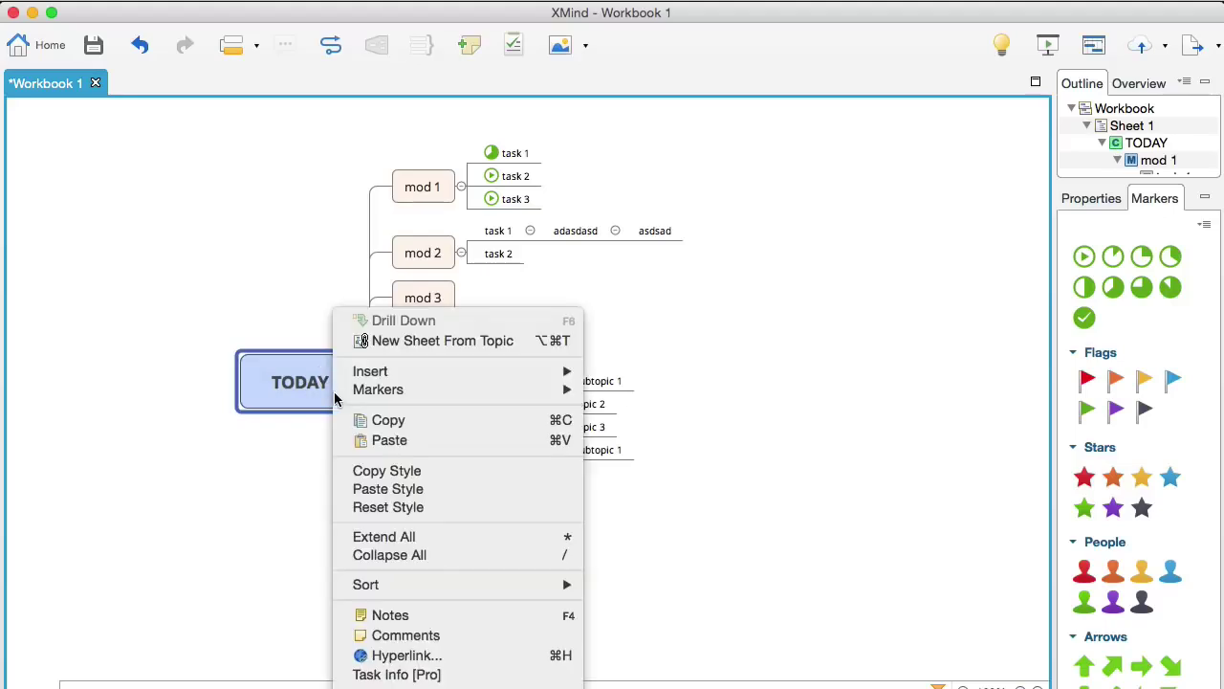
pyautogui.moveTo(431, 685)
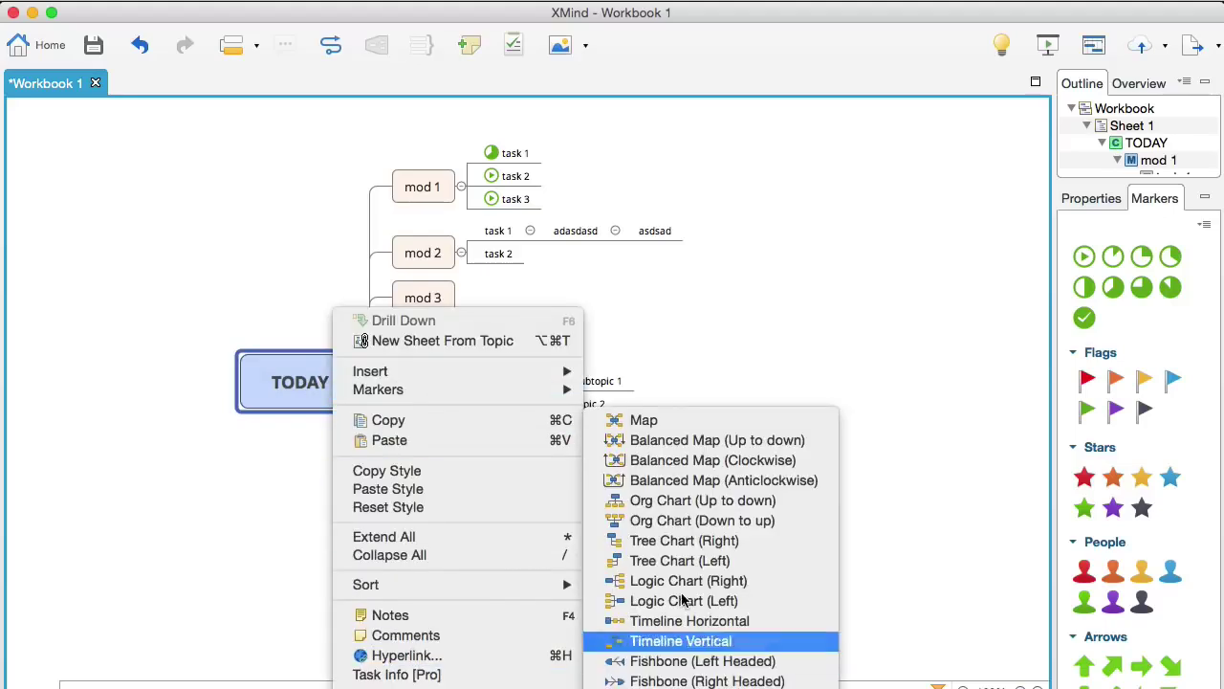
pyautogui.click(687, 503)
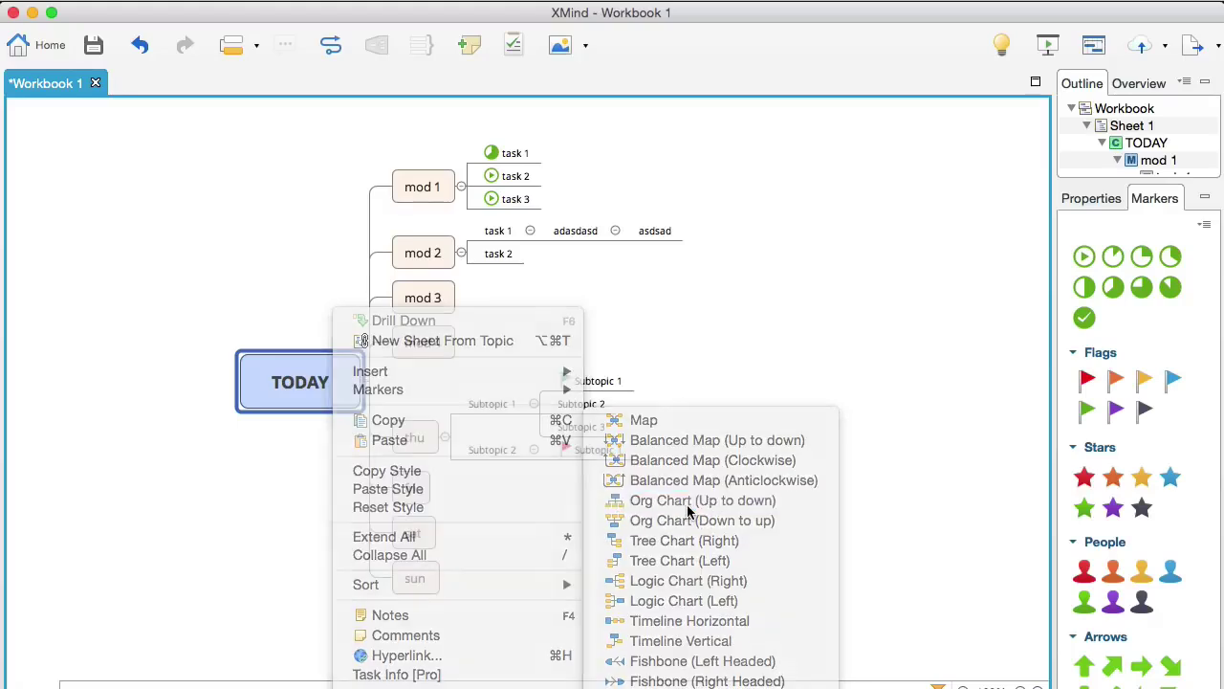
pyautogui.scroll(-5, 687, 513)
pyautogui.hscroll(-6, 686, 513)
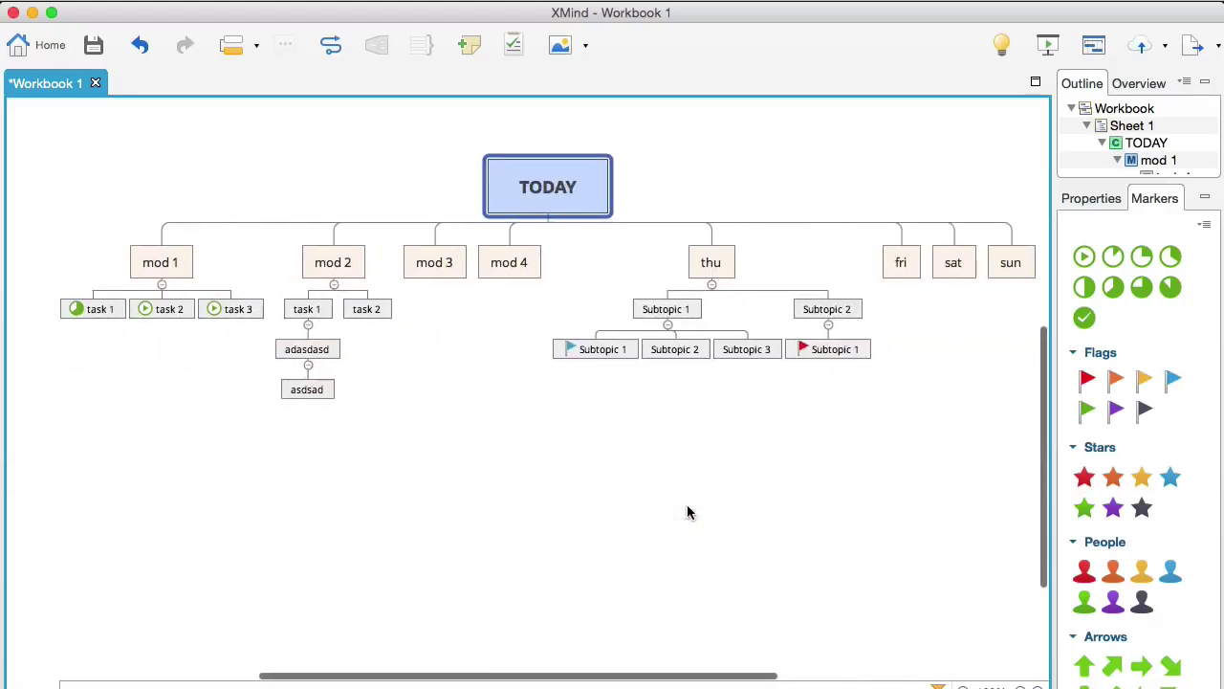
# Step: Draw a relationship from asdsad to Subtopic 2 and bend it into an arc
pyautogui.rightClick(304, 390)
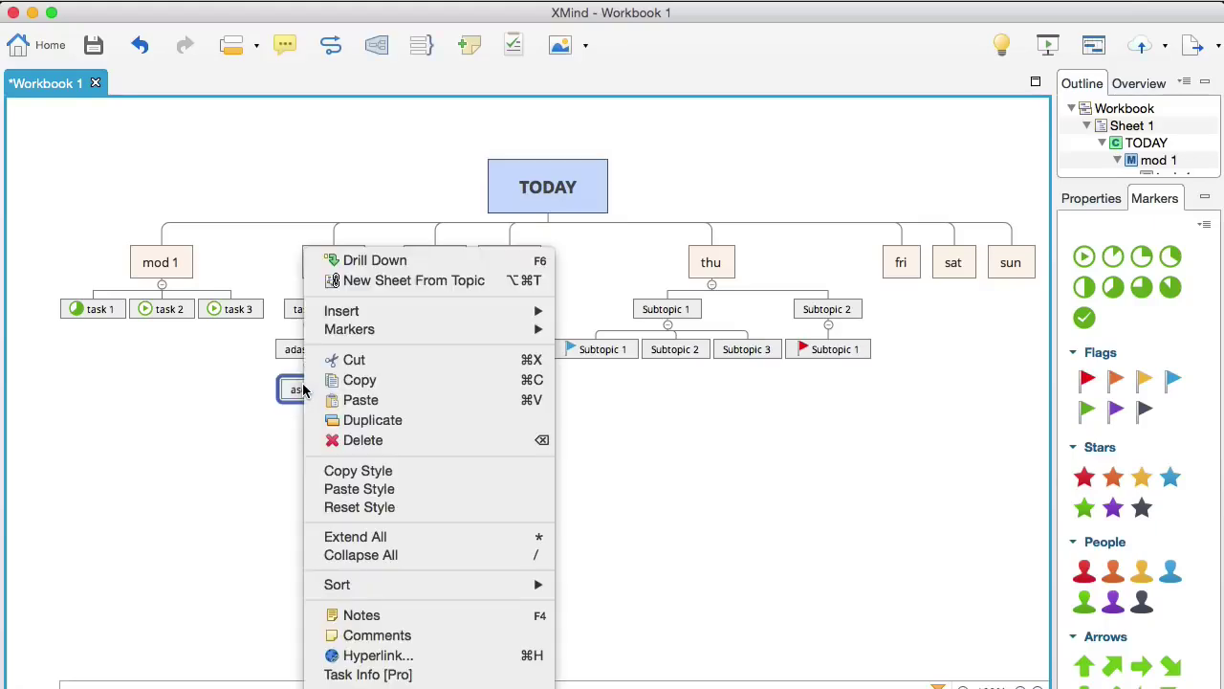
pyautogui.moveTo(517, 312)
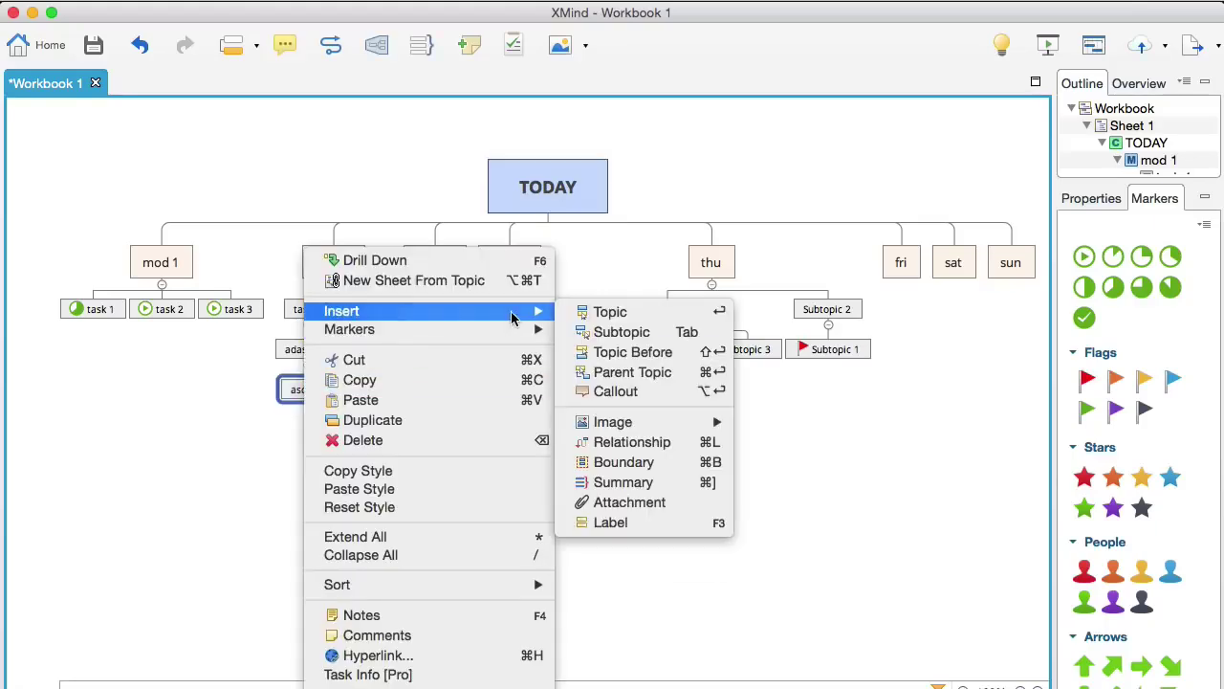
pyautogui.click(630, 443)
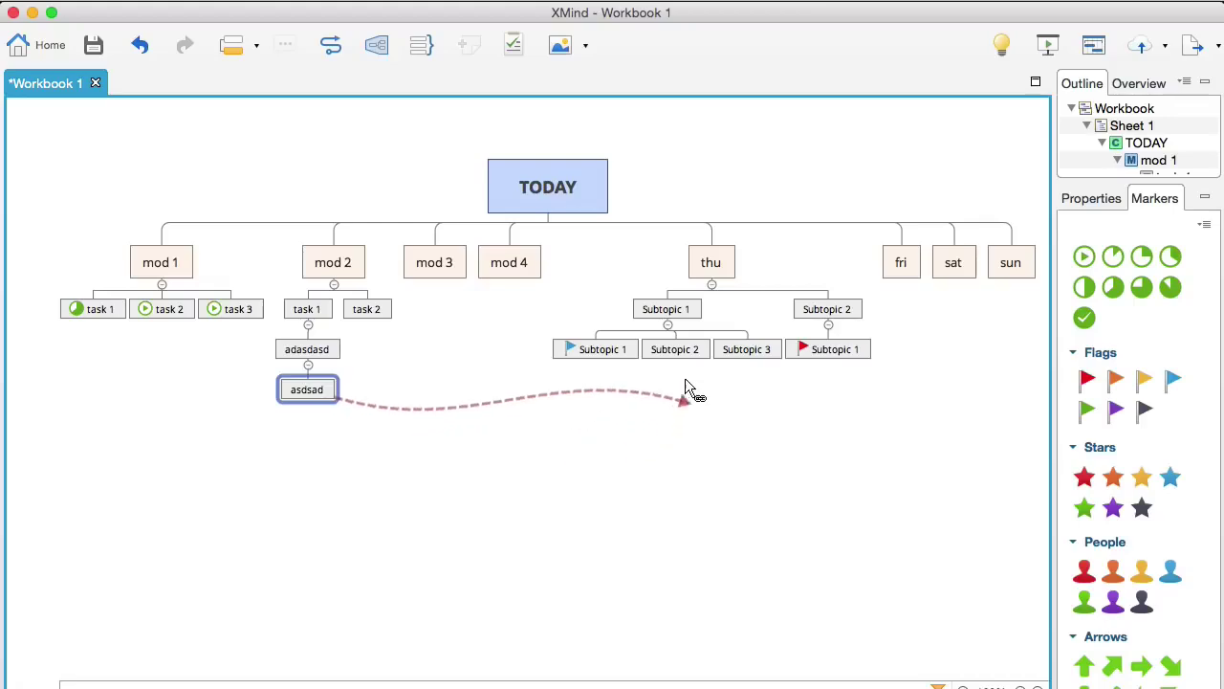
pyautogui.click(675, 352)
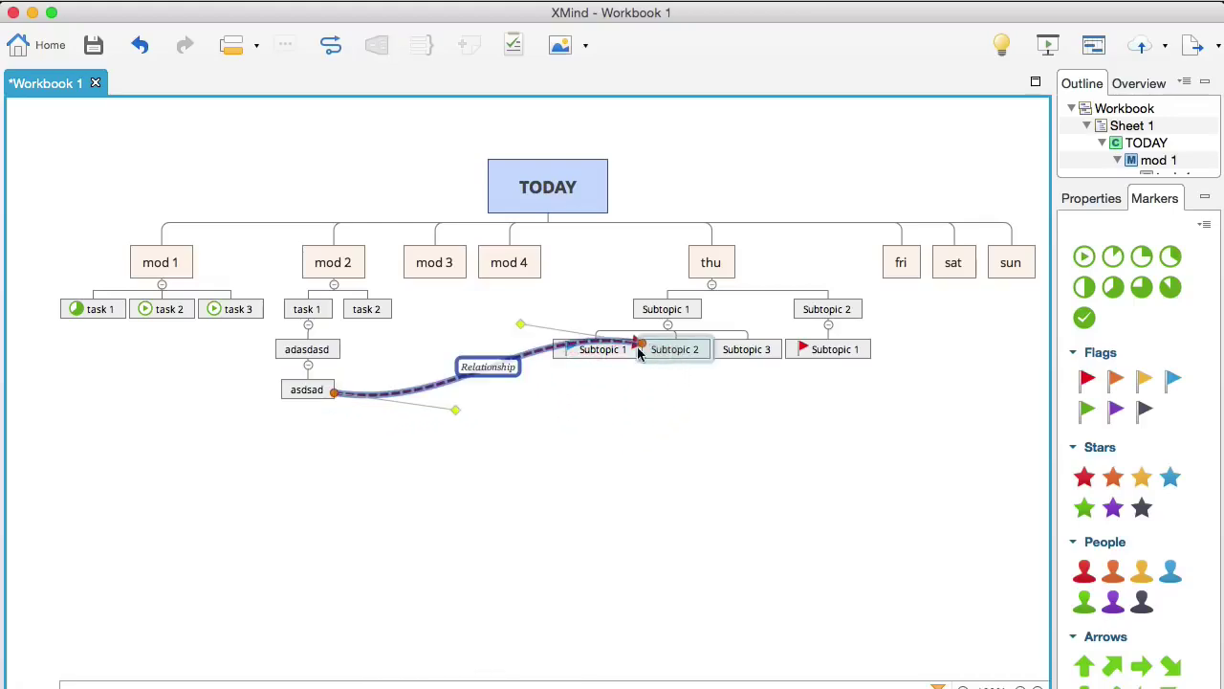
pyautogui.moveTo(517, 323); pyautogui.dragTo(568, 460)
pyautogui.moveTo(456, 414); pyautogui.dragTo(408, 458)
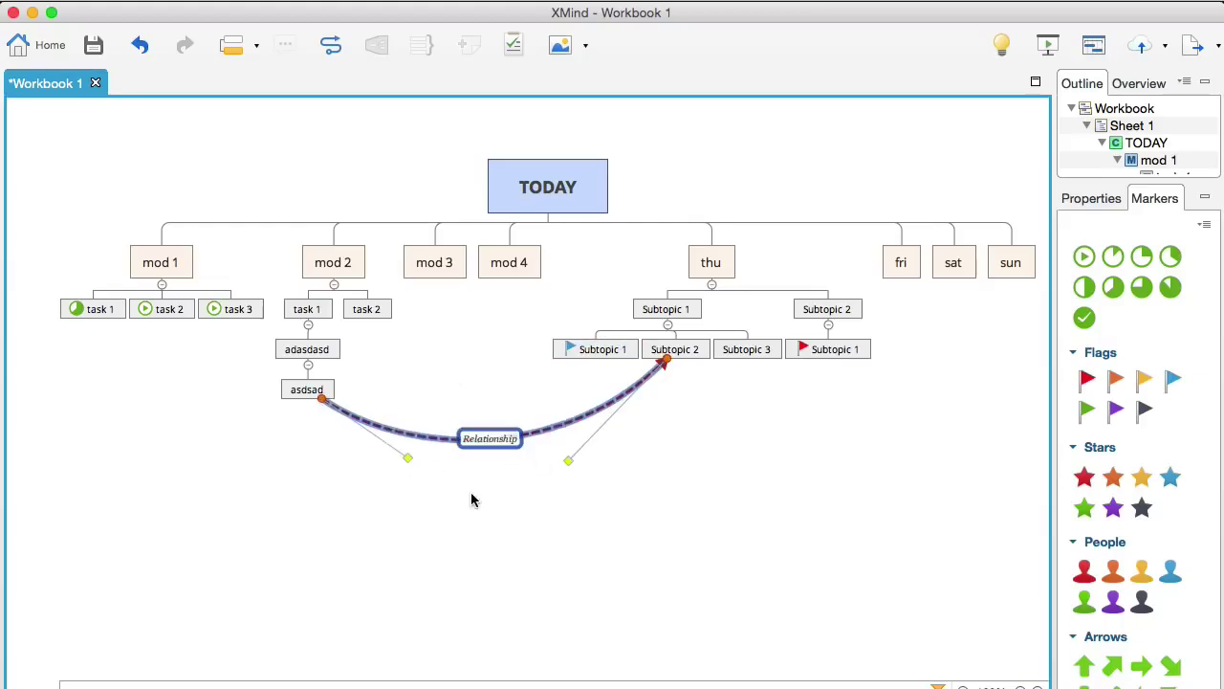
# Step: Label the relationship designer
pyautogui.doubleClick(494, 442)
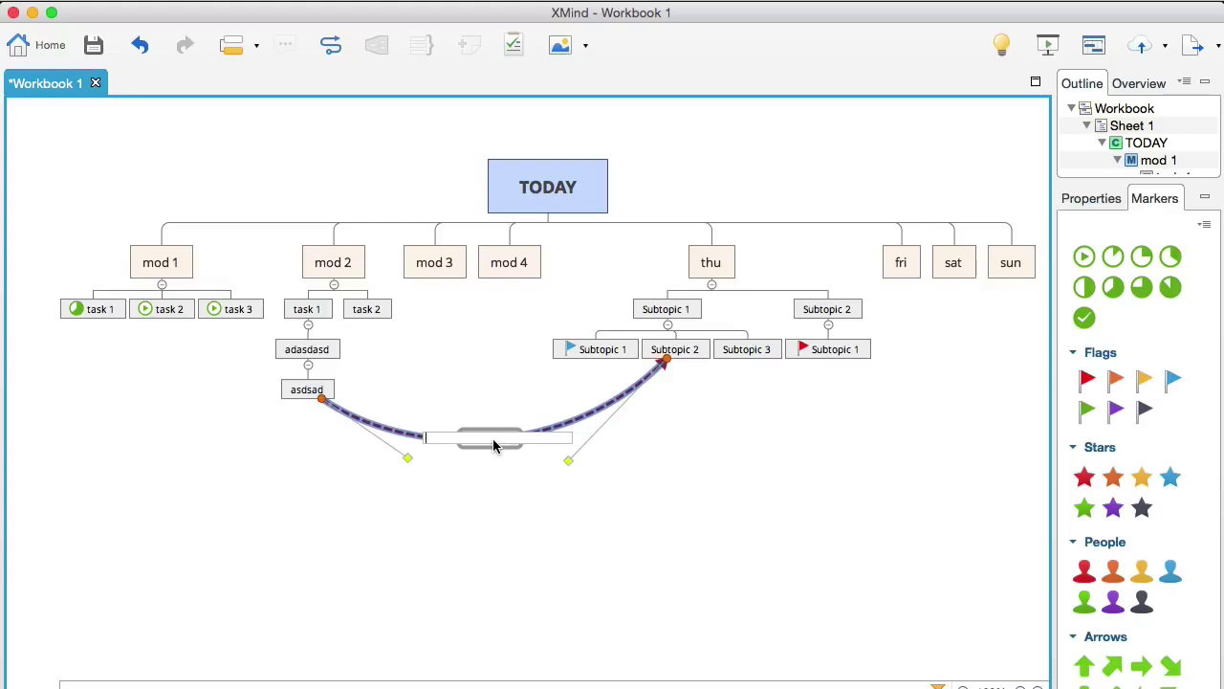
pyautogui.write('designer')
pyautogui.press('Return')
pyautogui.click(728, 533)
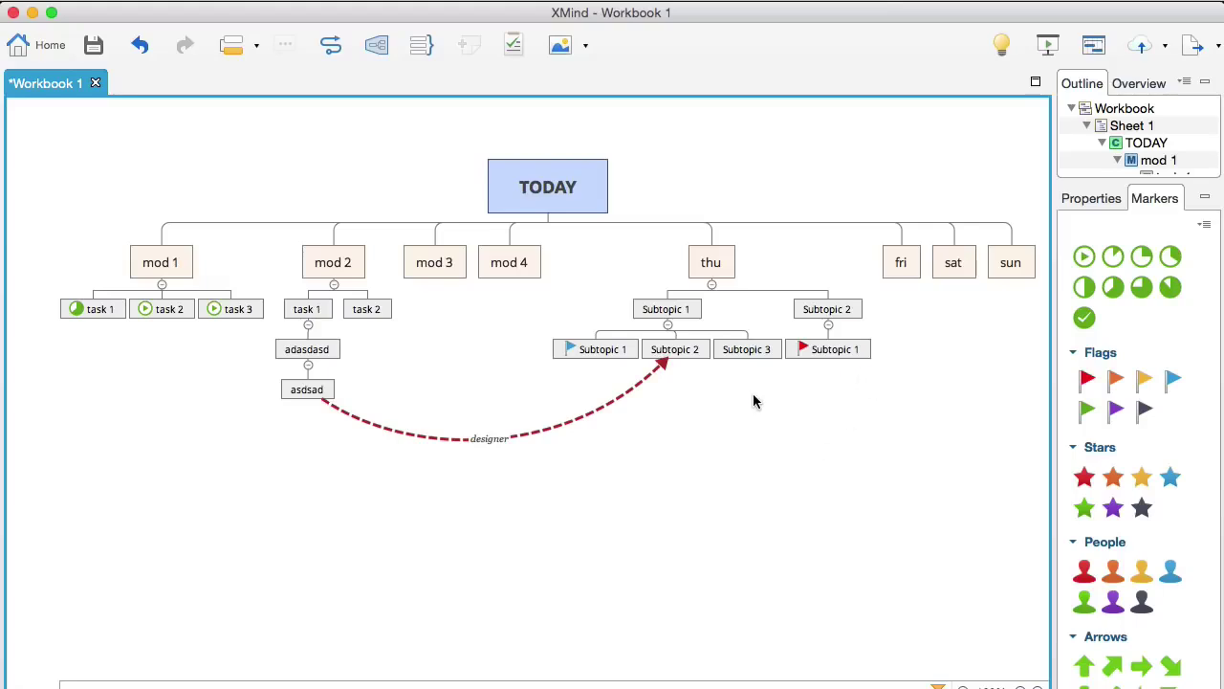
# Step: Select task 2 and task 3 under mod 1 and wrap them in a Boundary
pyautogui.moveTo(751, 398); pyautogui.dragTo(828, 352)
pyautogui.click(752, 472)
pyautogui.moveTo(149, 356); pyautogui.dragTo(234, 311)
pyautogui.rightClick(225, 314)
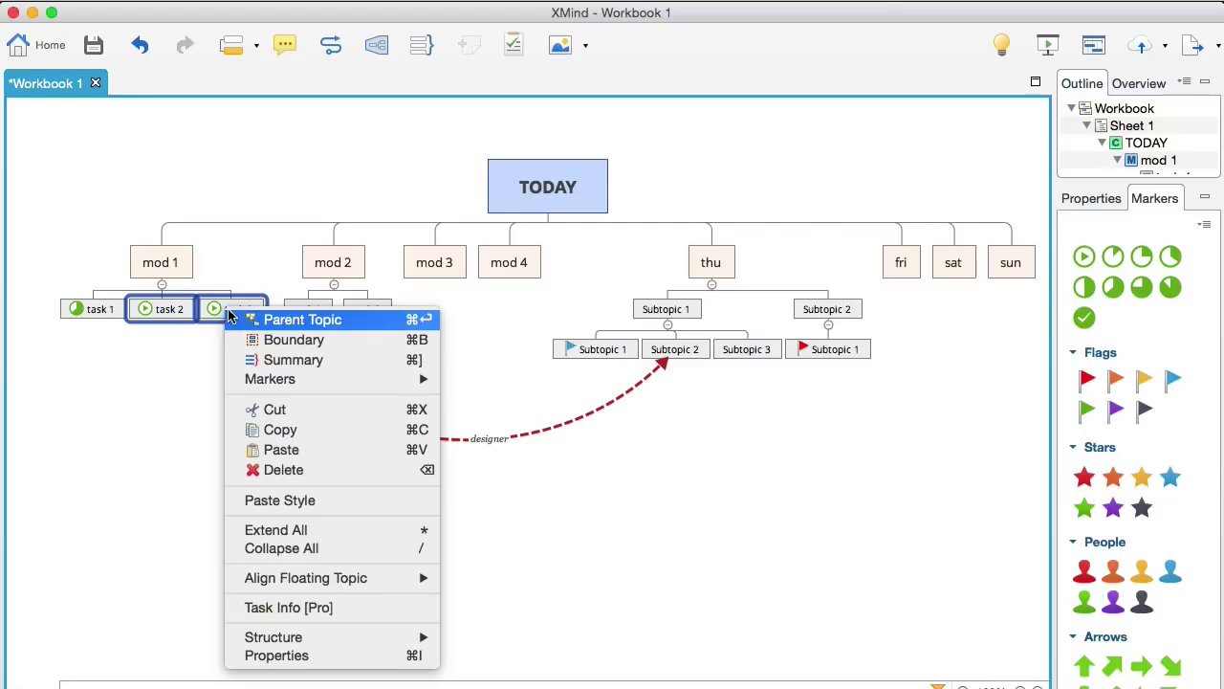
pyautogui.click(310, 341)
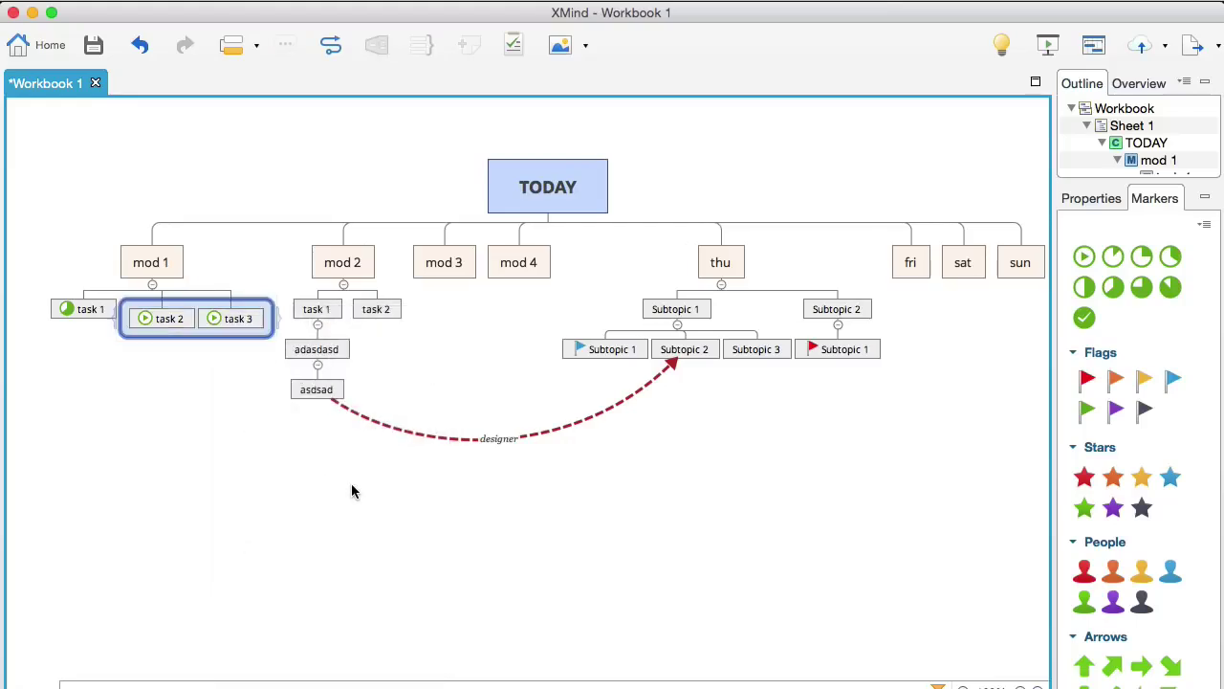
pyautogui.click(353, 486)
pyautogui.hscroll(-3, 492, 550)
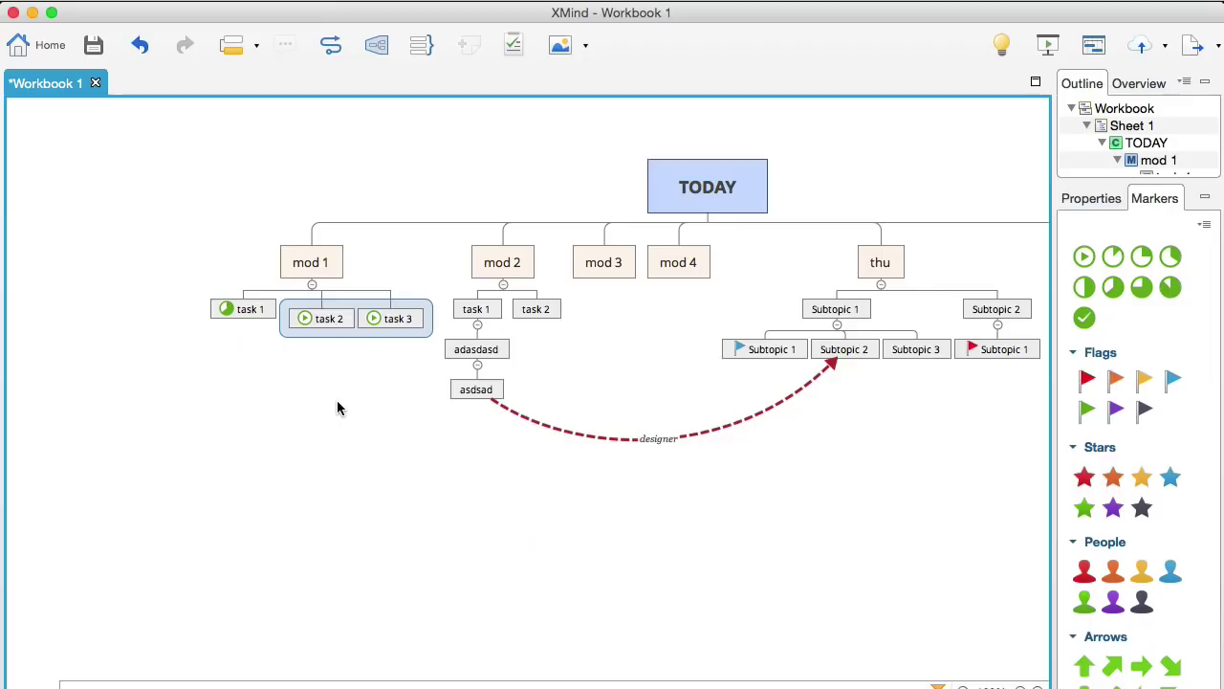
# Step: Create a floating topic on blank canvas named HOSTING
pyautogui.doubleClick(361, 452)
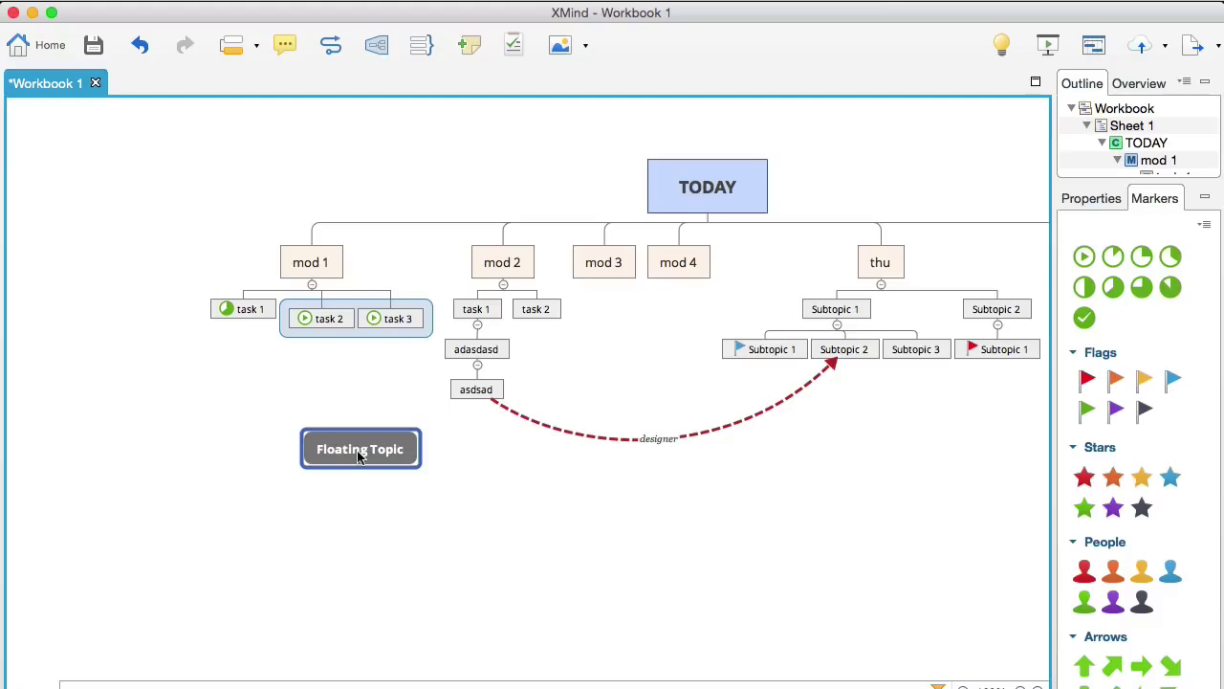
pyautogui.write('HOSING')
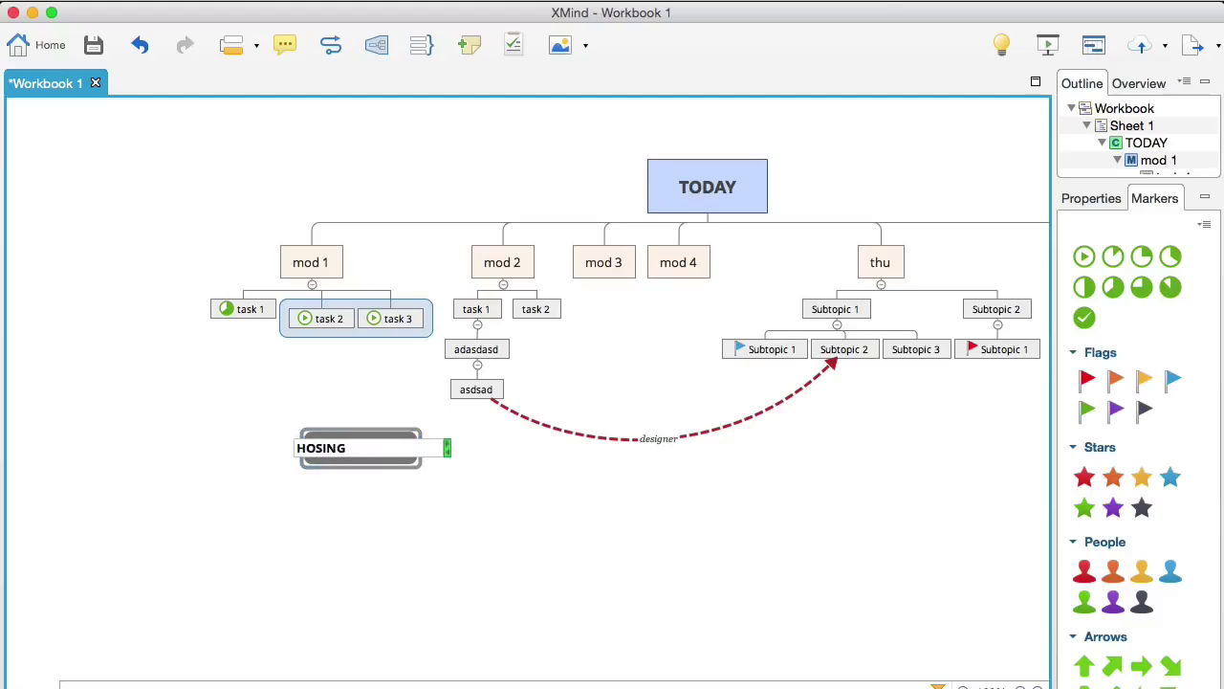
pyautogui.press('BackSpace')
pyautogui.press('BackSpace')
pyautogui.press('BackSpace')
pyautogui.write('TING')
pyautogui.press('Return')
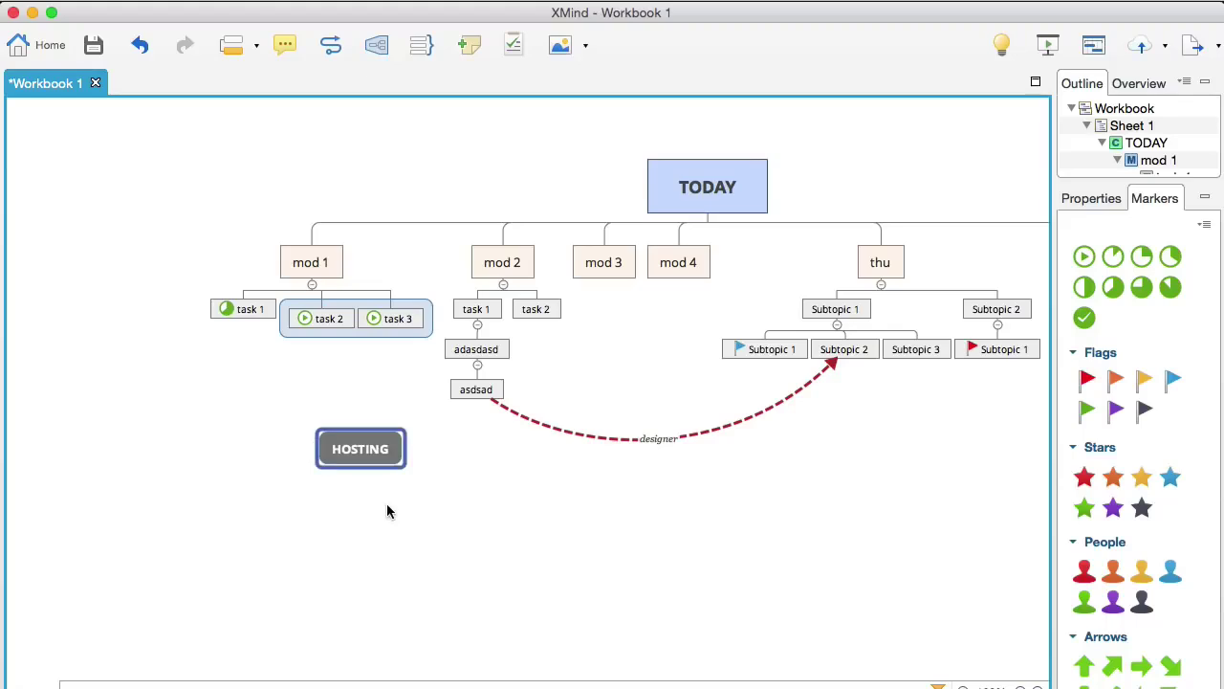
pyautogui.hscroll(1, 451, 516)
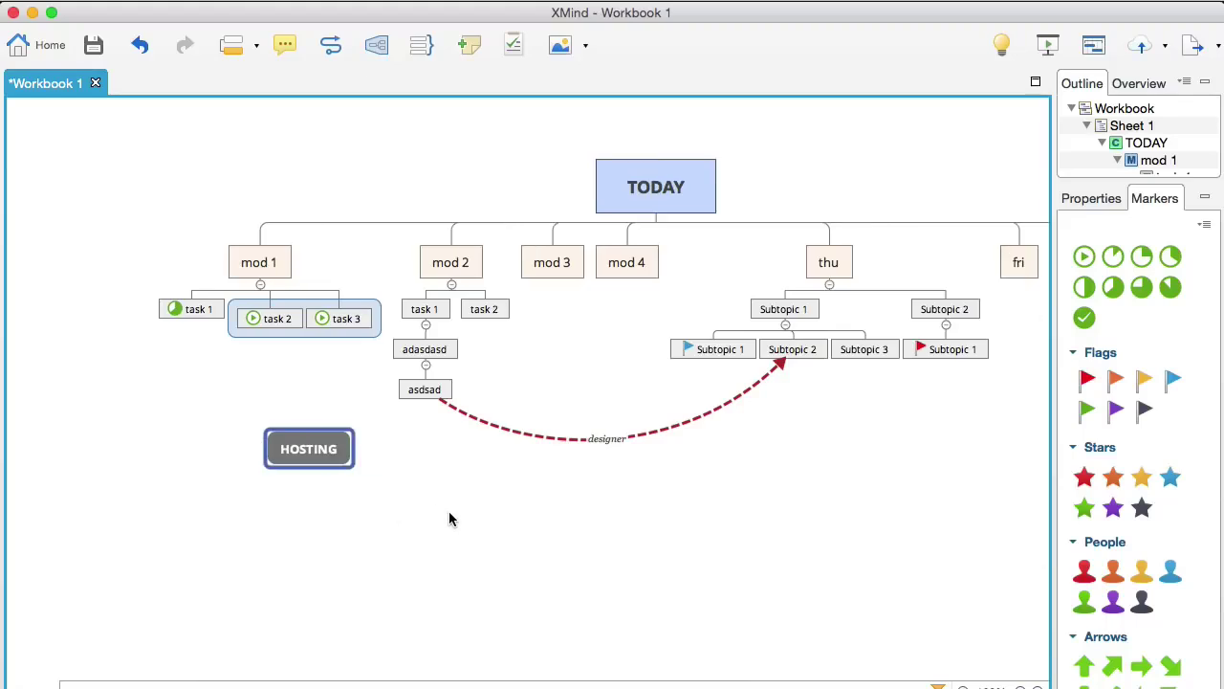
pyautogui.hscroll(3, 521, 379)
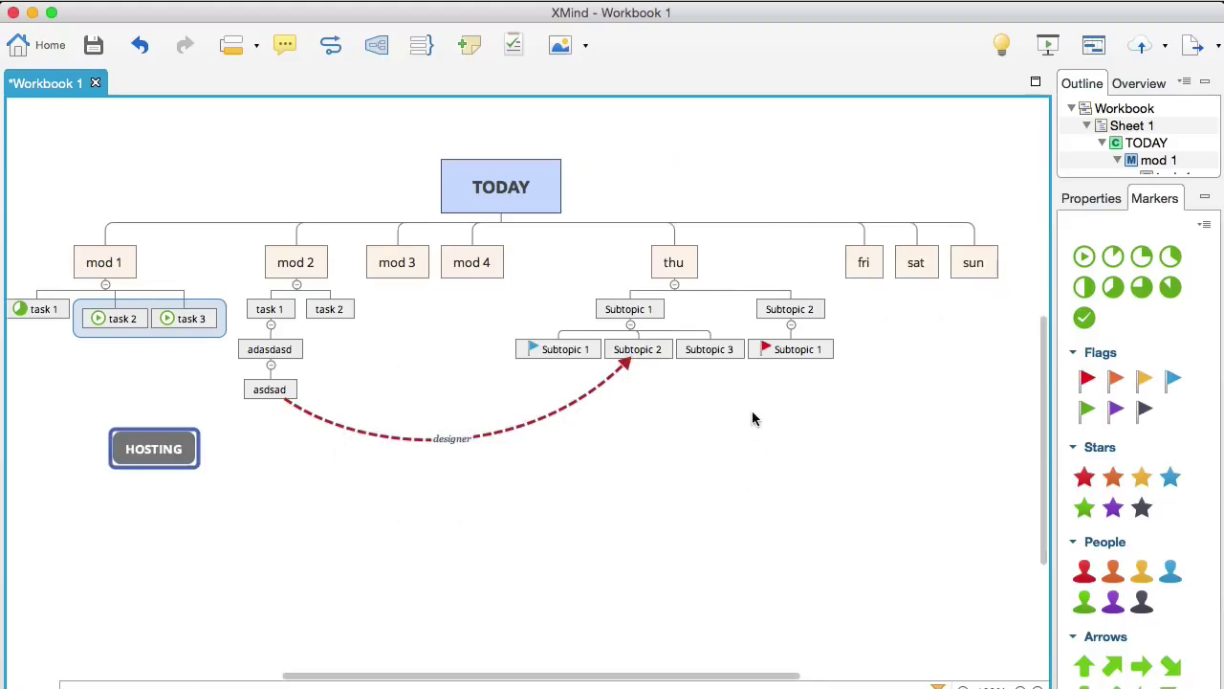
# Step: Draw a relationship from Subtopic 3 to HOSTING and curve it downward
pyautogui.rightClick(714, 353)
pyautogui.moveTo(804, 319)
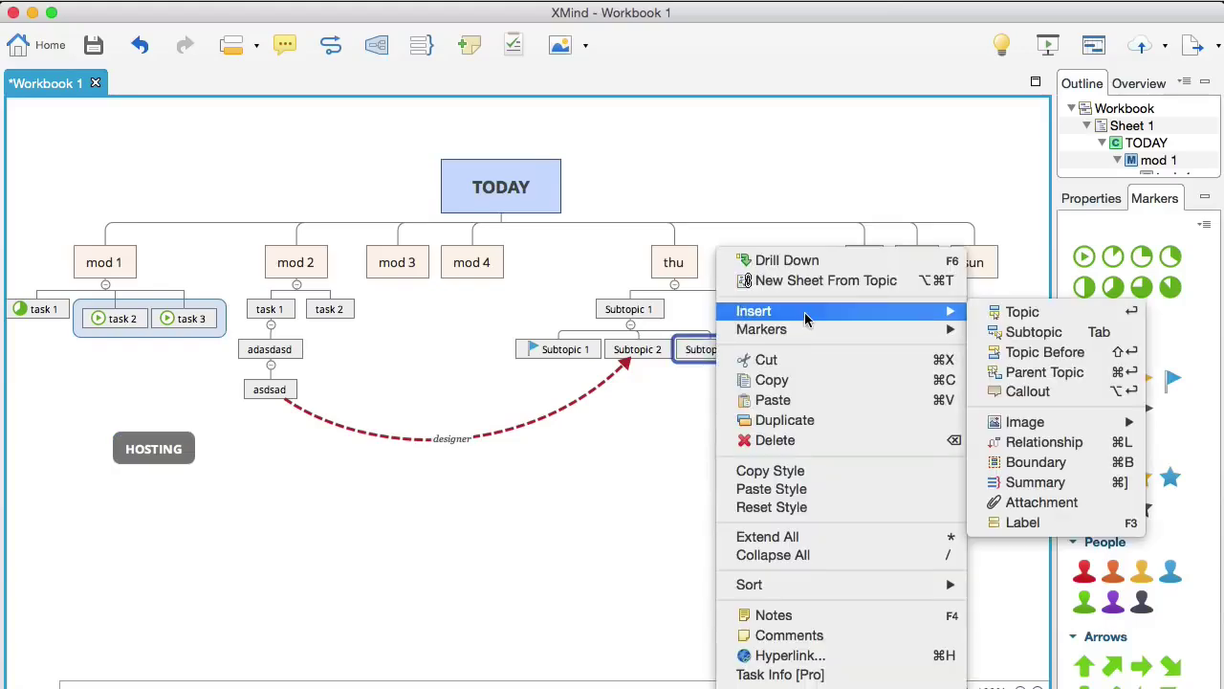
pyautogui.click(1050, 445)
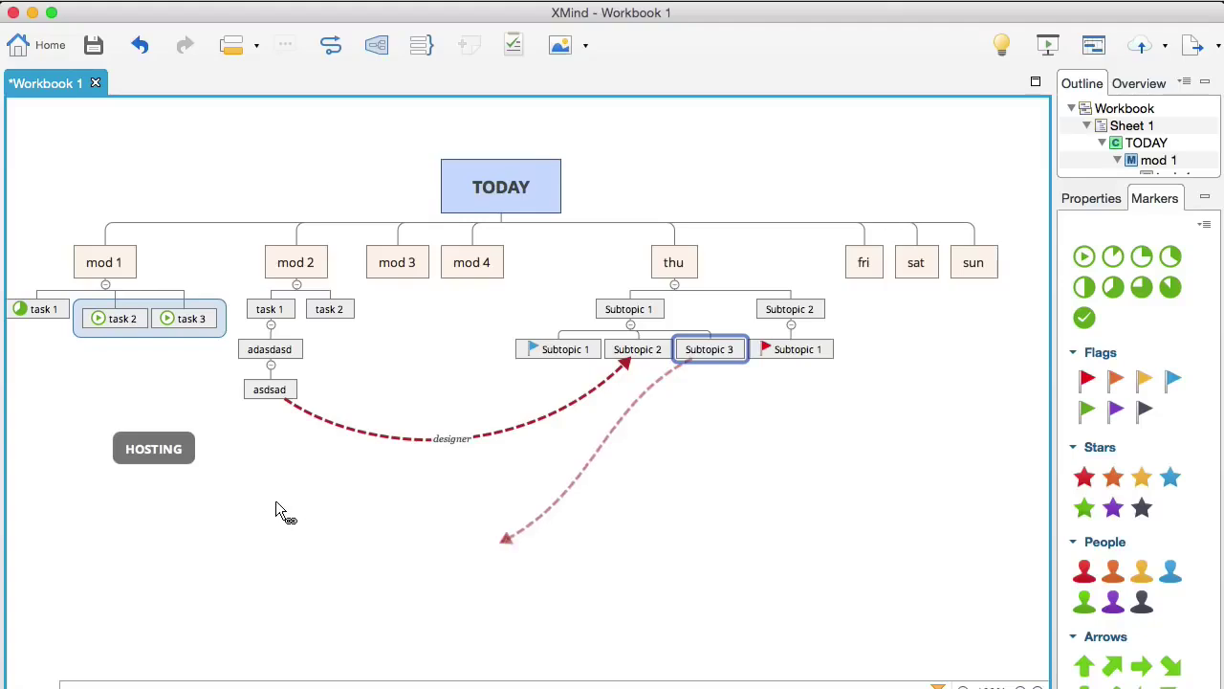
pyautogui.click(172, 457)
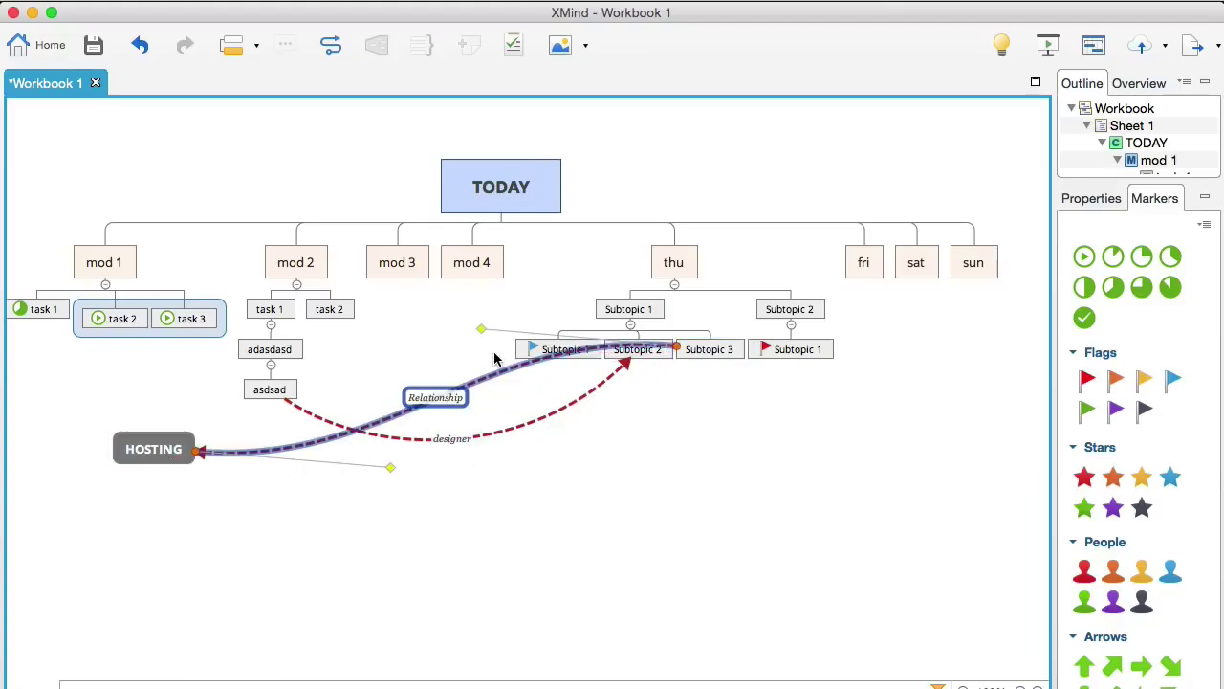
pyautogui.moveTo(481, 330); pyautogui.dragTo(595, 508)
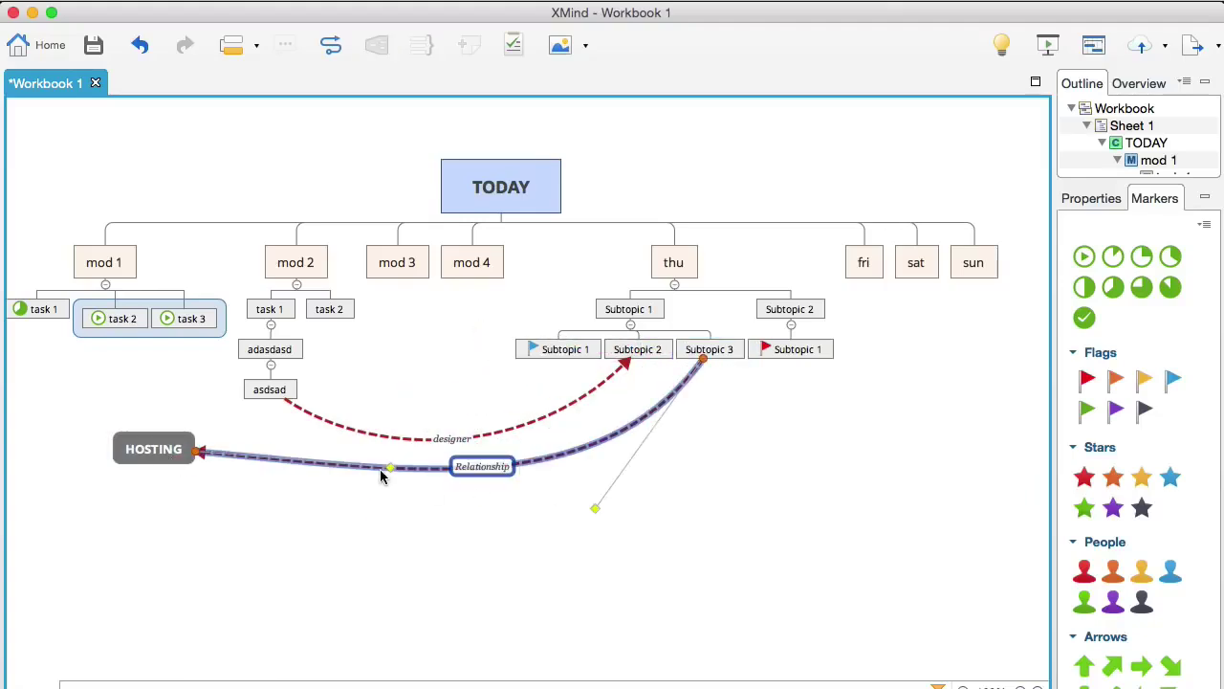
pyautogui.moveTo(392, 468); pyautogui.dragTo(380, 538)
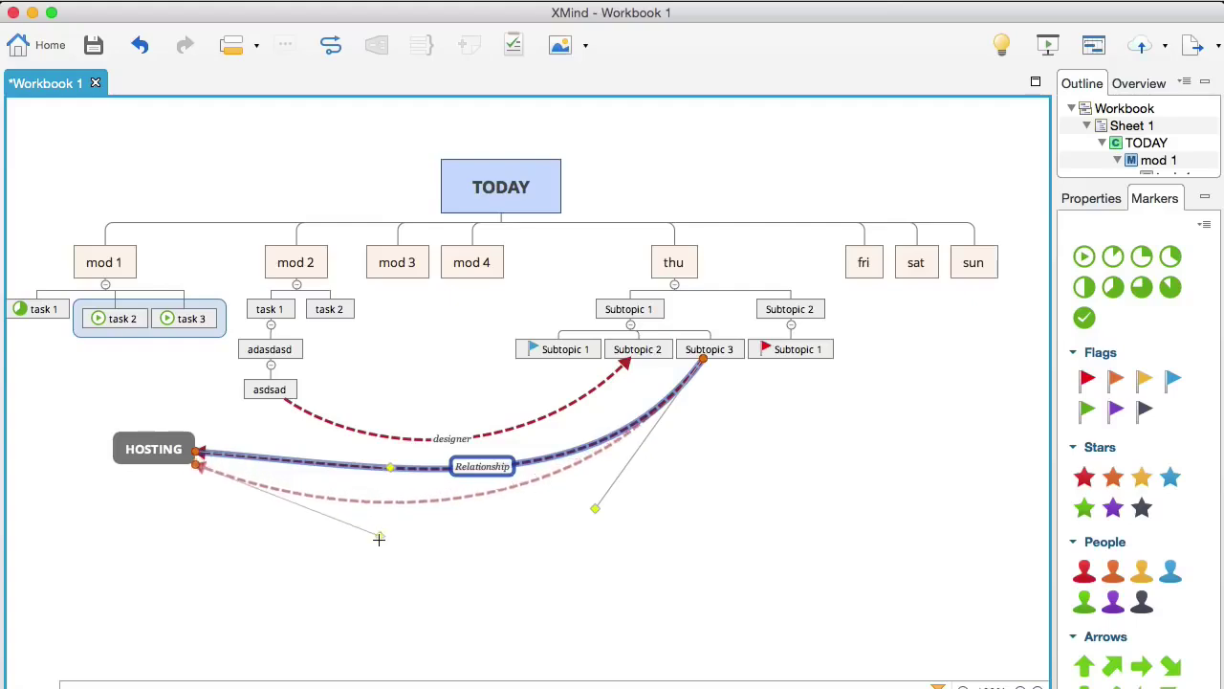
pyautogui.click(578, 593)
pyautogui.hscroll(-4, 616, 609)
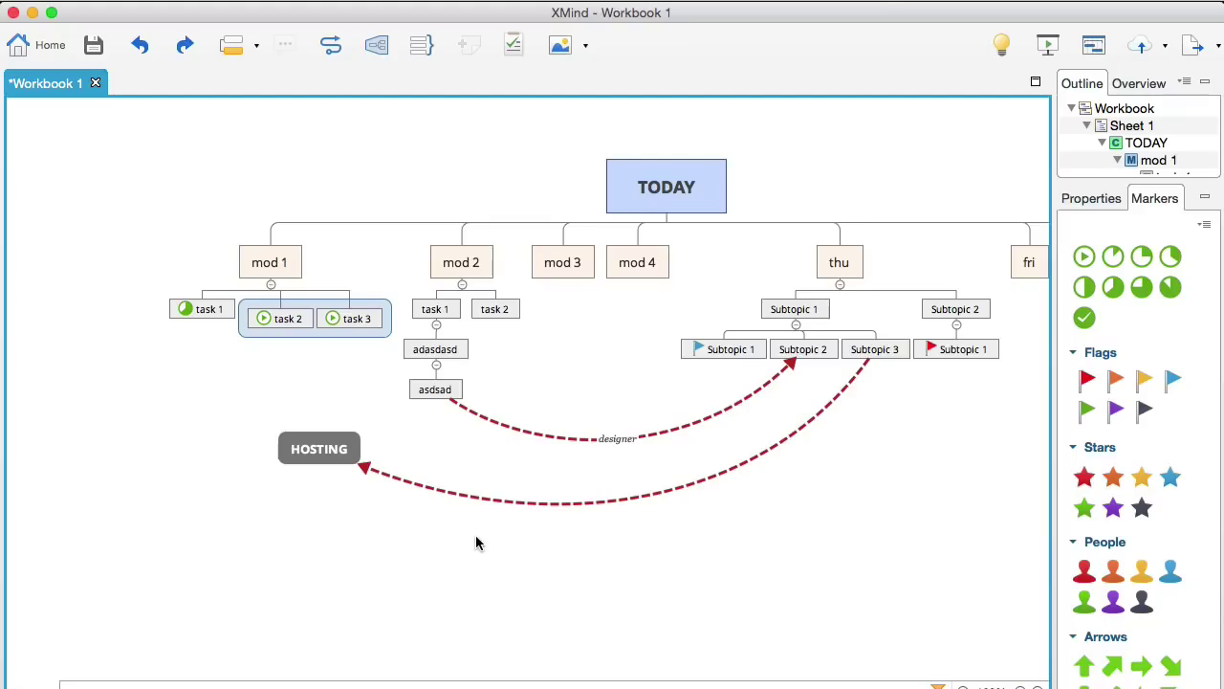
# Step: Scroll the canvas sideways to bring mod 1 through sun into view
pyautogui.hscroll(5, 546, 569)
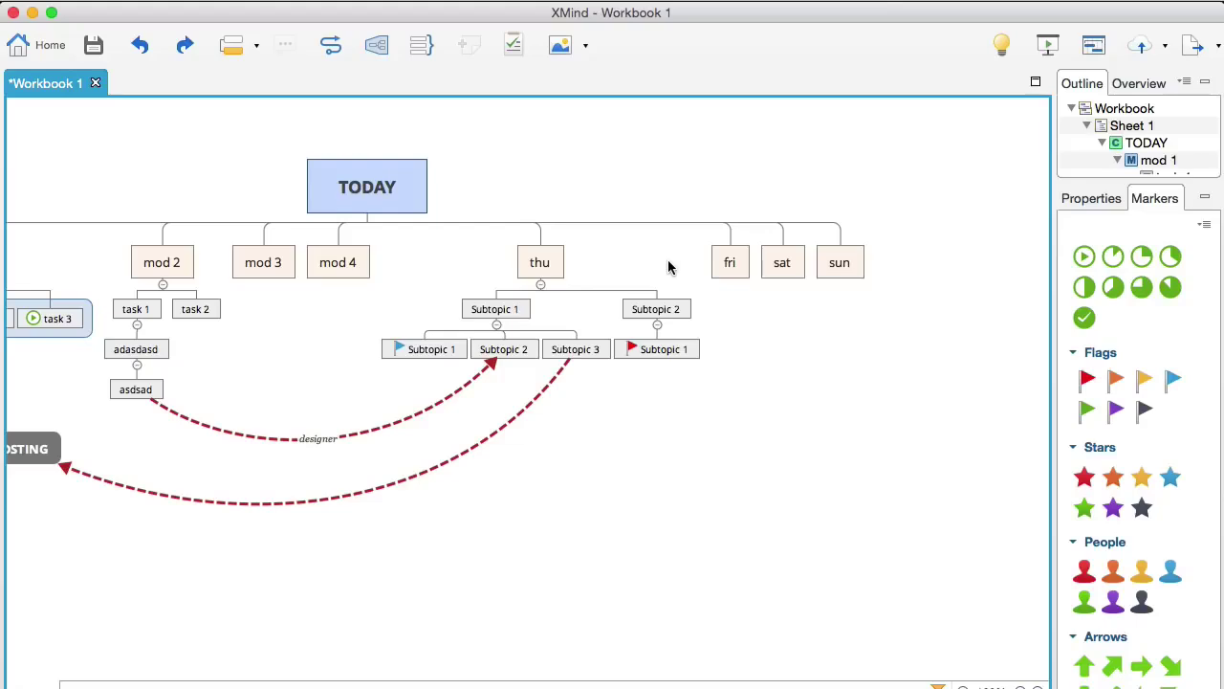
pyautogui.hscroll(-6, 669, 277)
pyautogui.hscroll(5, 669, 323)
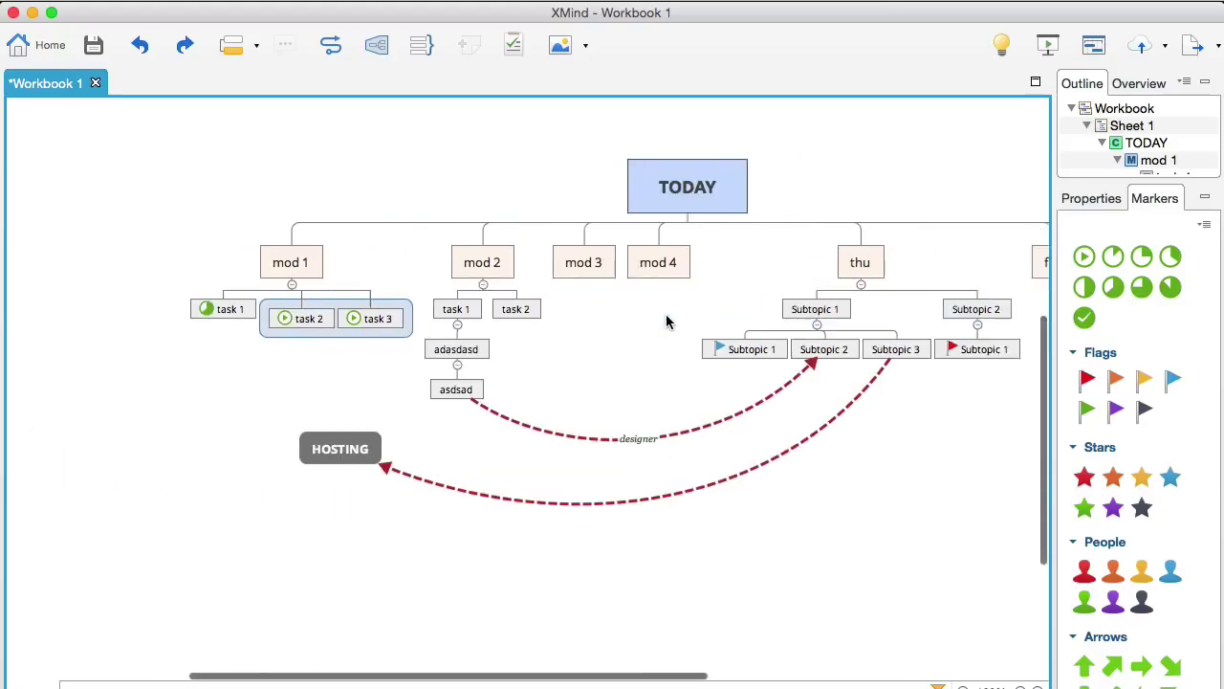
pyautogui.hscroll(-4, 666, 322)
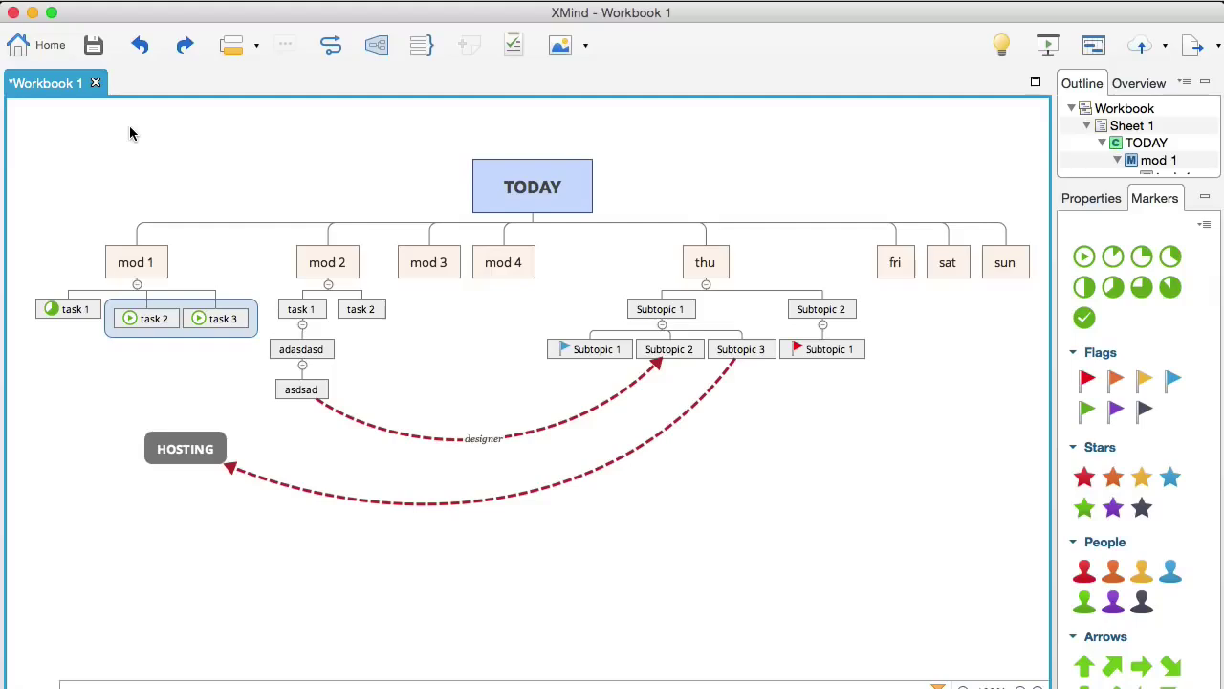
pyautogui.click(124, 3)
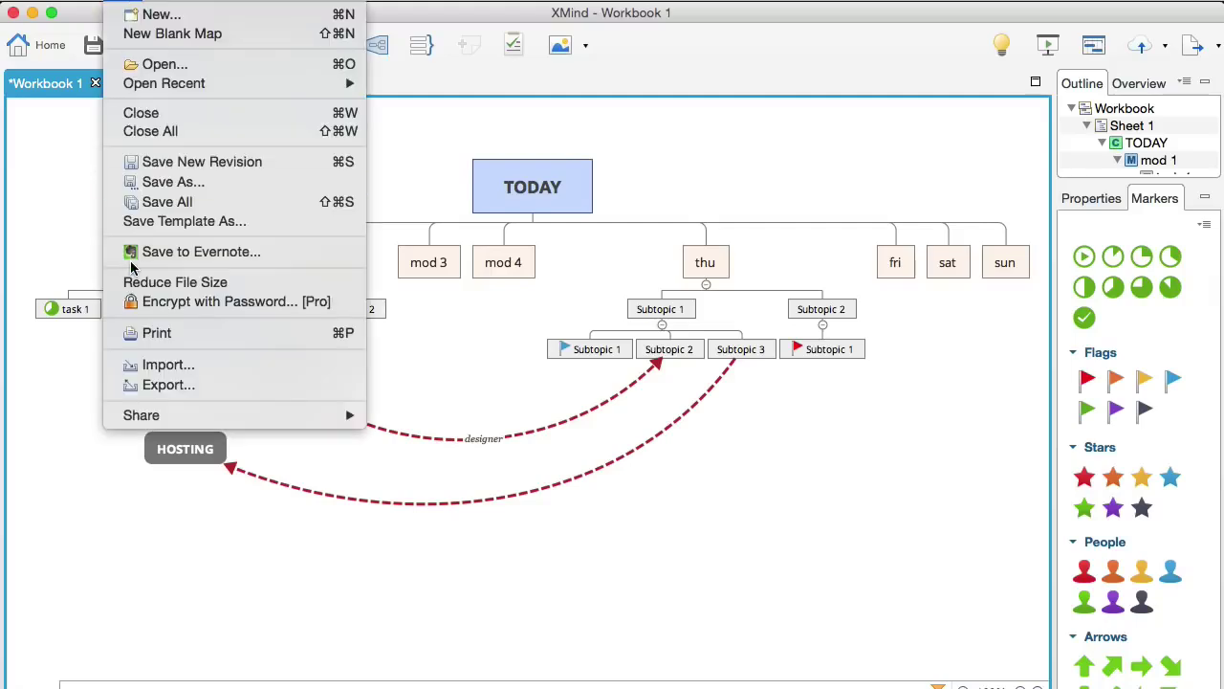
pyautogui.click(178, 384)
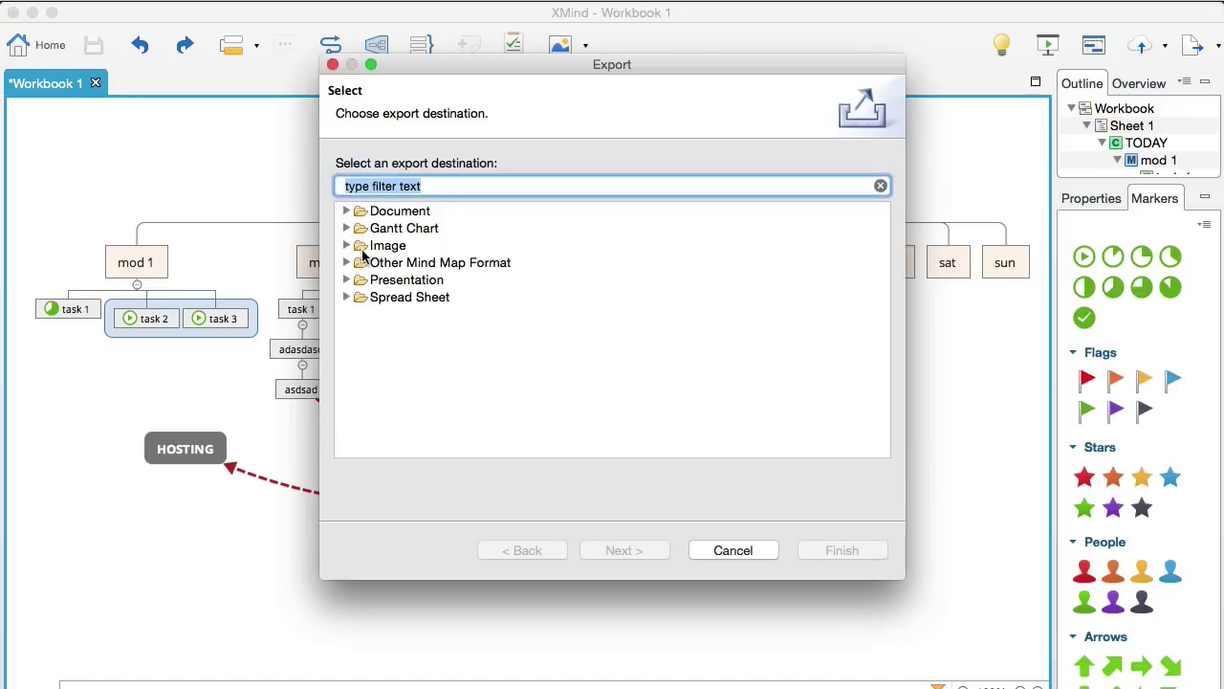
pyautogui.click(341, 247)
pyautogui.click(342, 246)
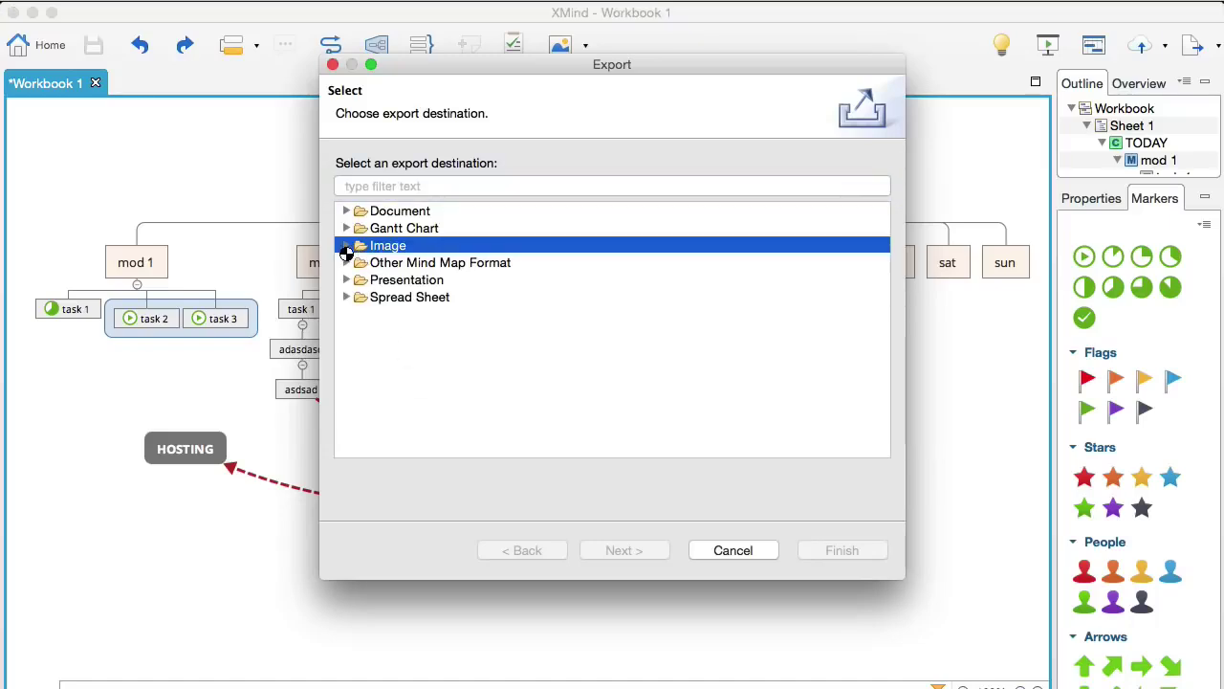
pyautogui.click(424, 280)
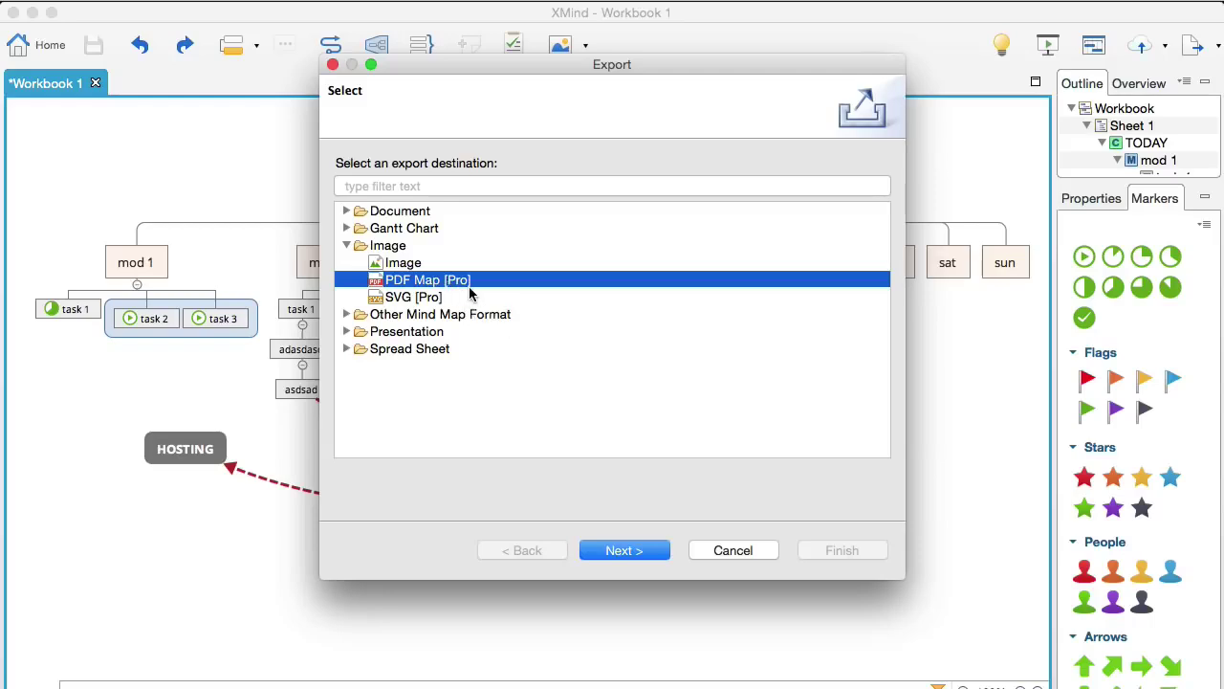
pyautogui.click(406, 265)
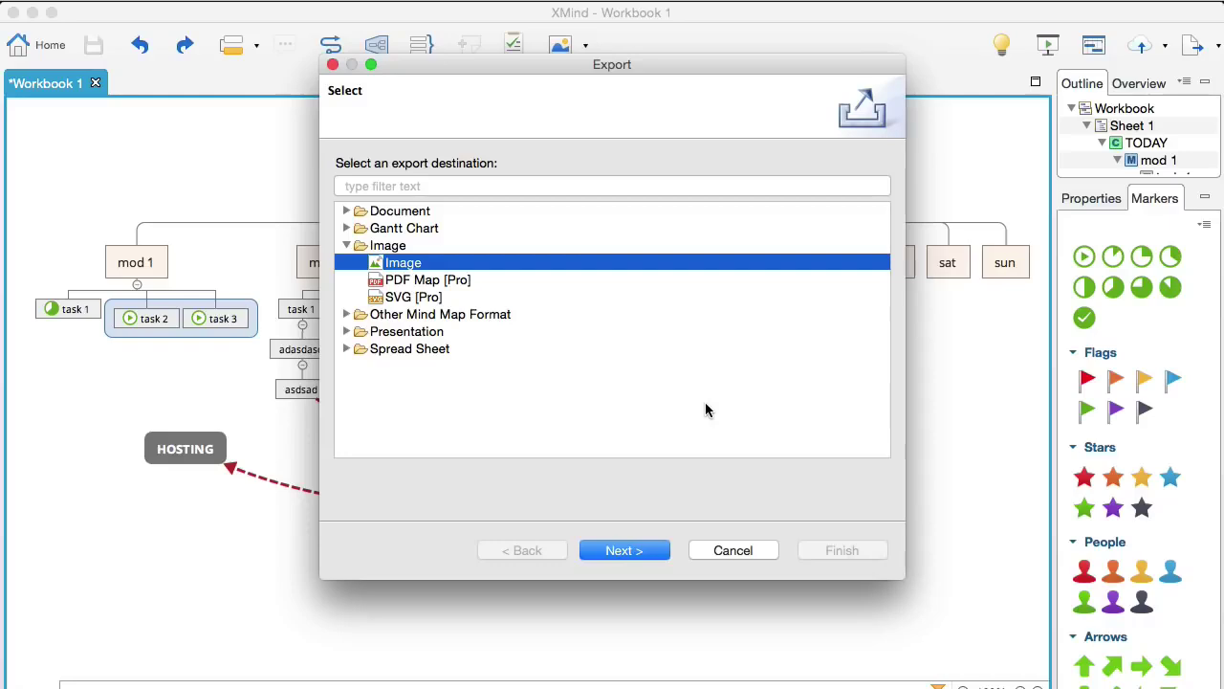
pyautogui.click(733, 550)
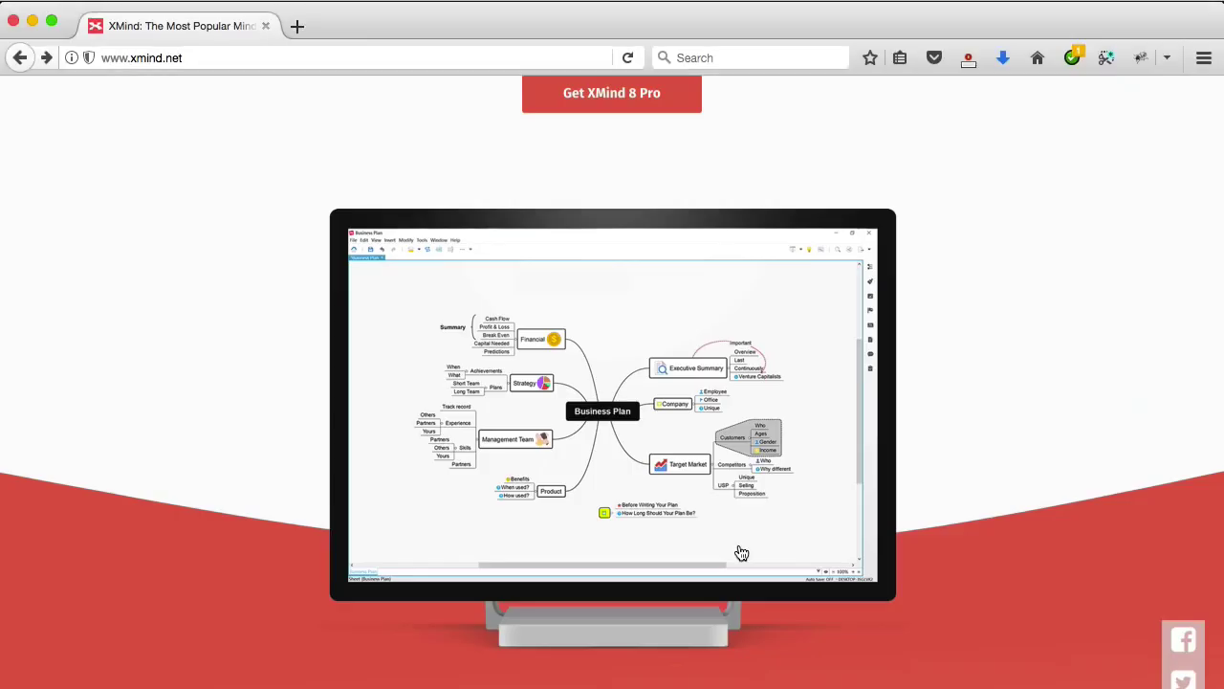
# Step: Scroll the xmind.net page to the XMind 8 Pro section and its mind map preview
pyautogui.scroll(5, 738, 549)
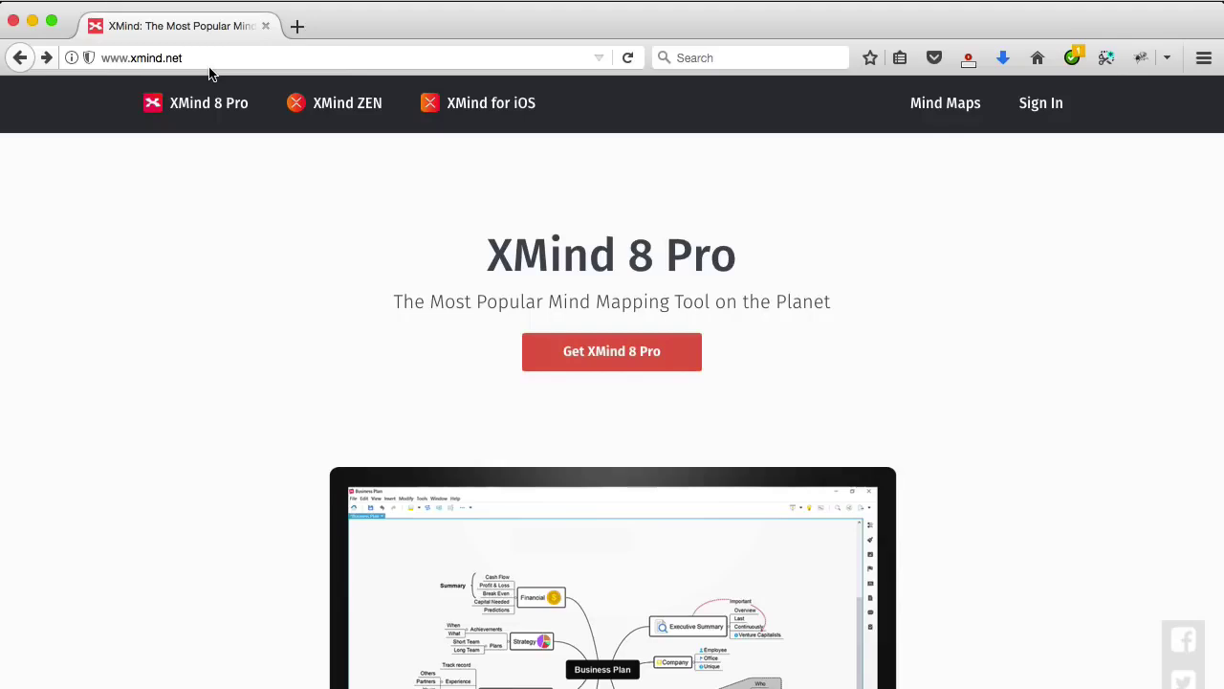
pyautogui.scroll(-5, 165, 175)
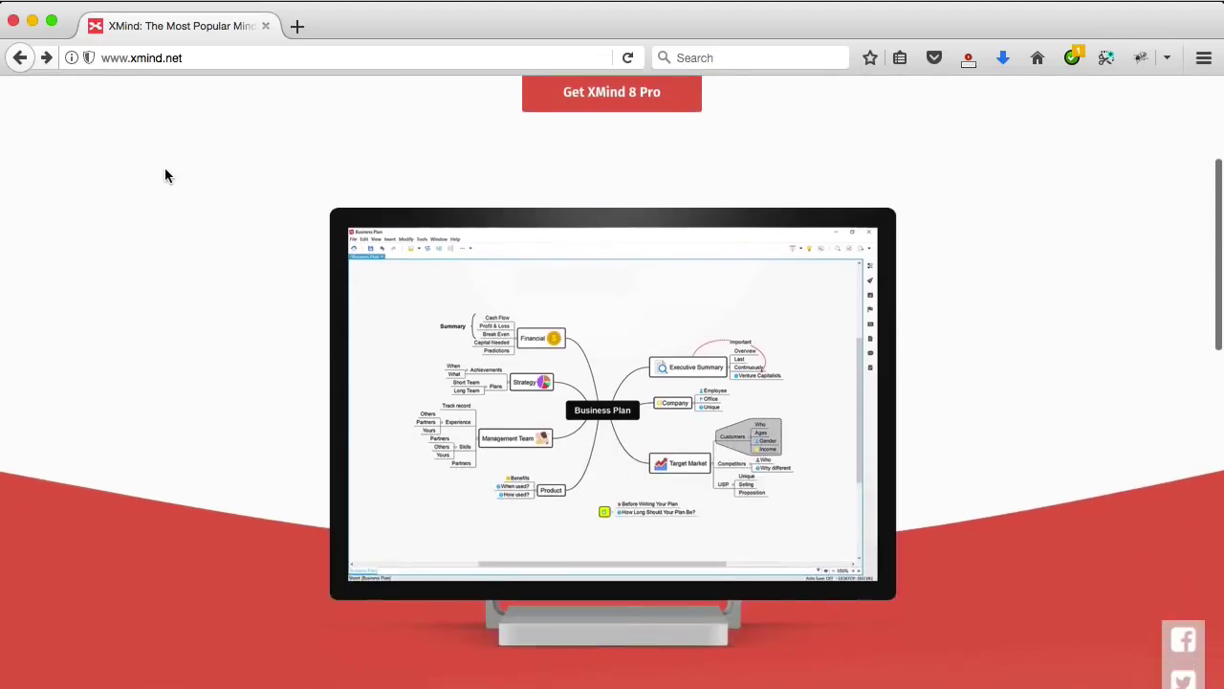